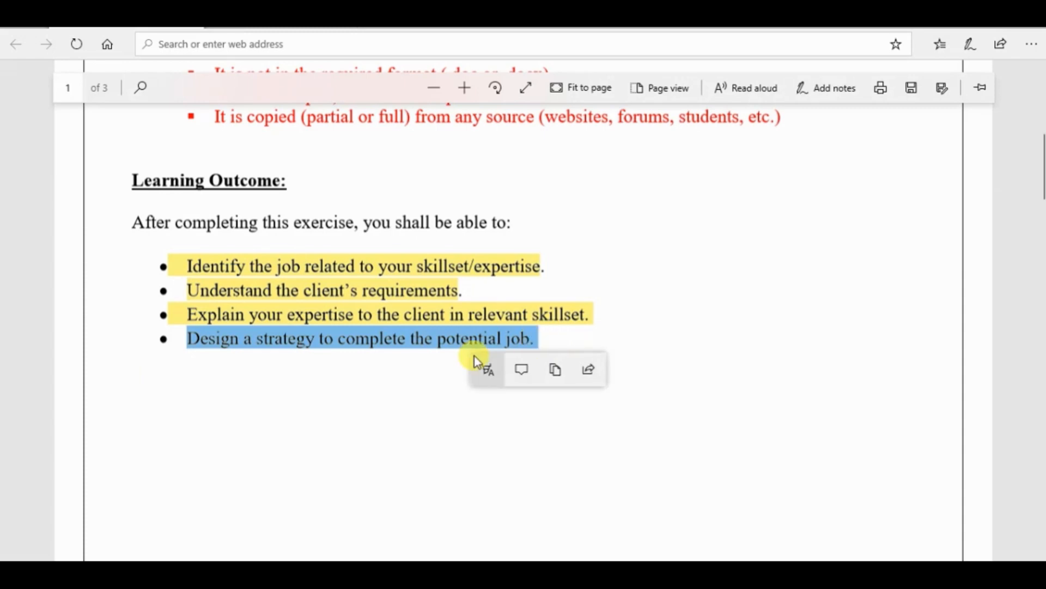
Highlight the learning outcome "Design a strategy to complete the potential job." in yellow
click(487, 369)
click(492, 404)
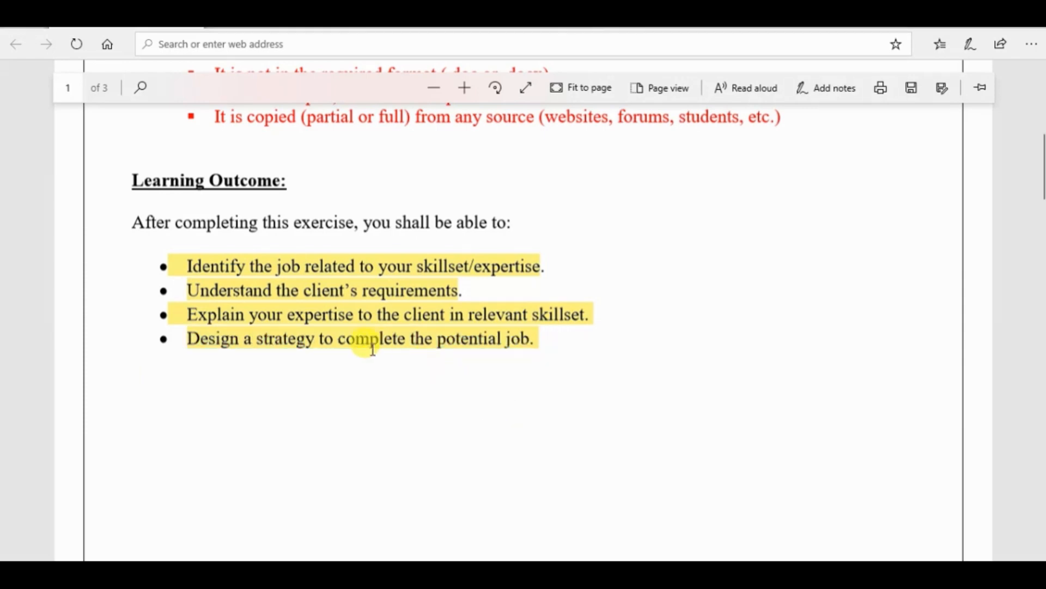
Read both paragraphs of the problem statement on page 2, marking each passage while reading
scroll(942, 384, down, 6)
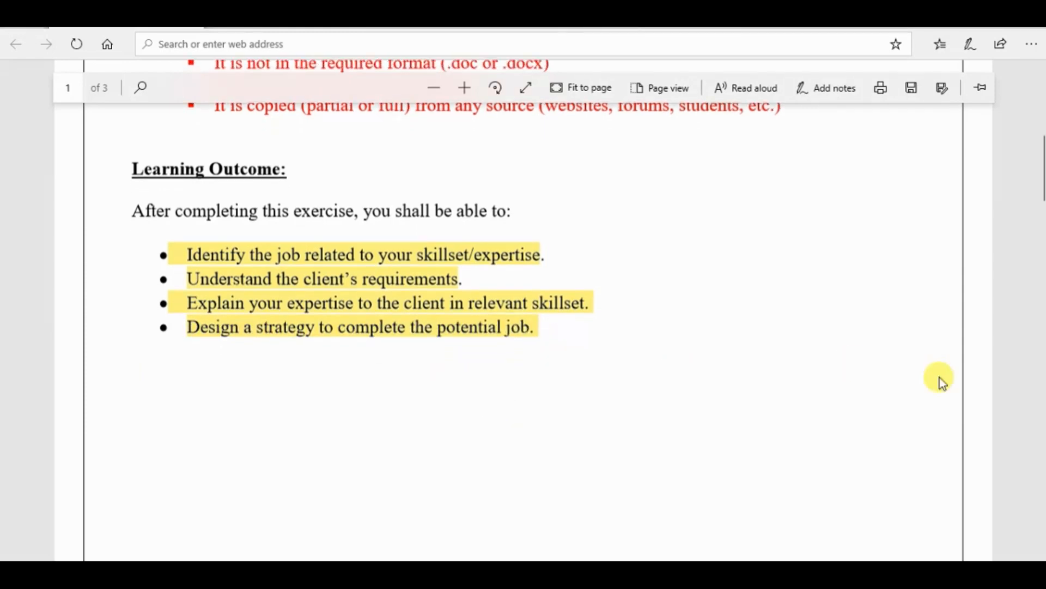
scroll(942, 383, down, 5)
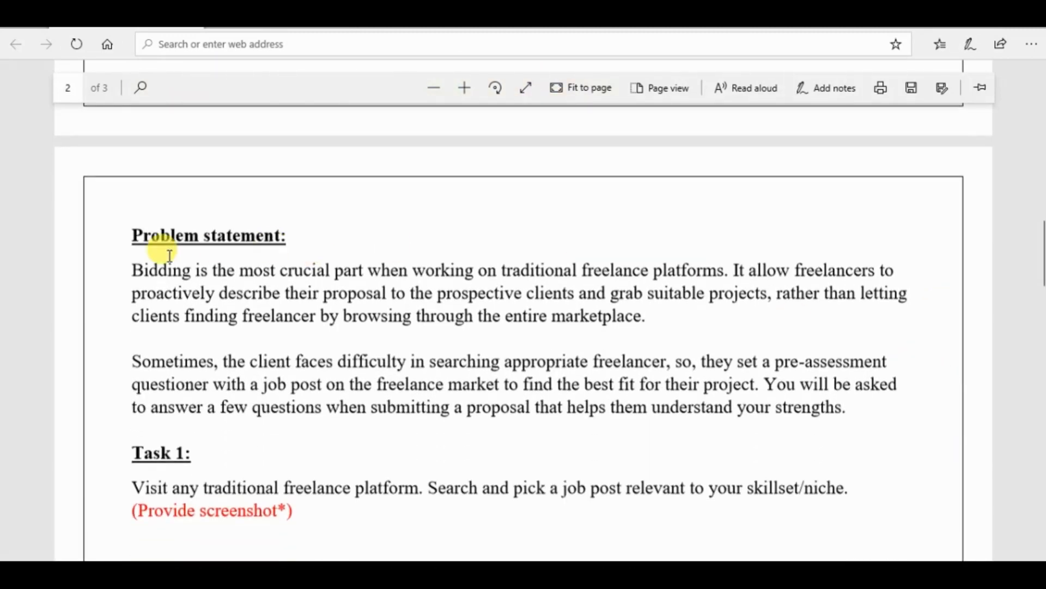
drag(133, 268, 644, 320)
click(449, 337)
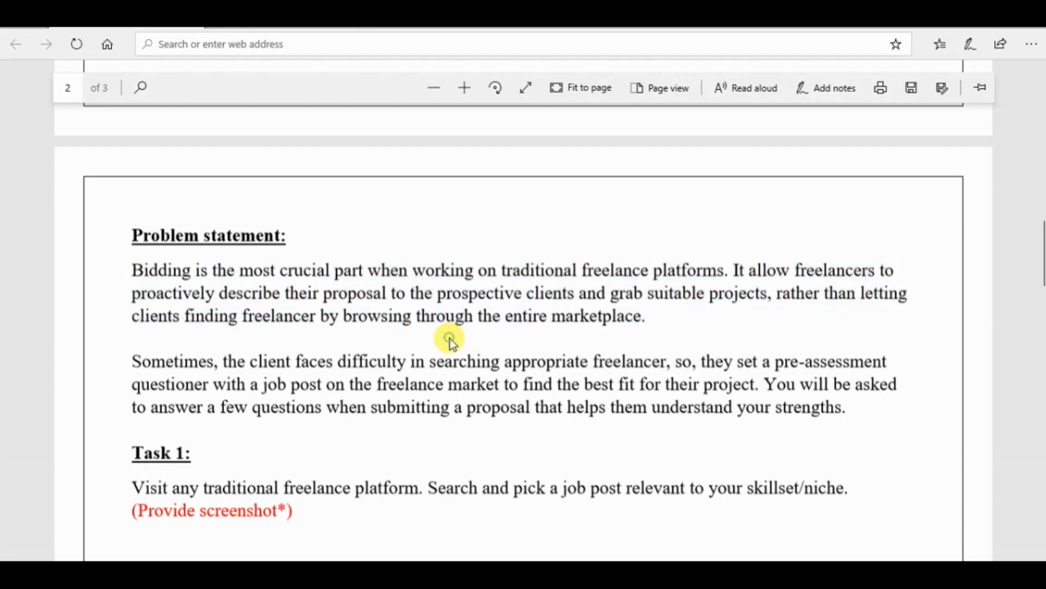
drag(135, 353, 848, 409)
click(754, 347)
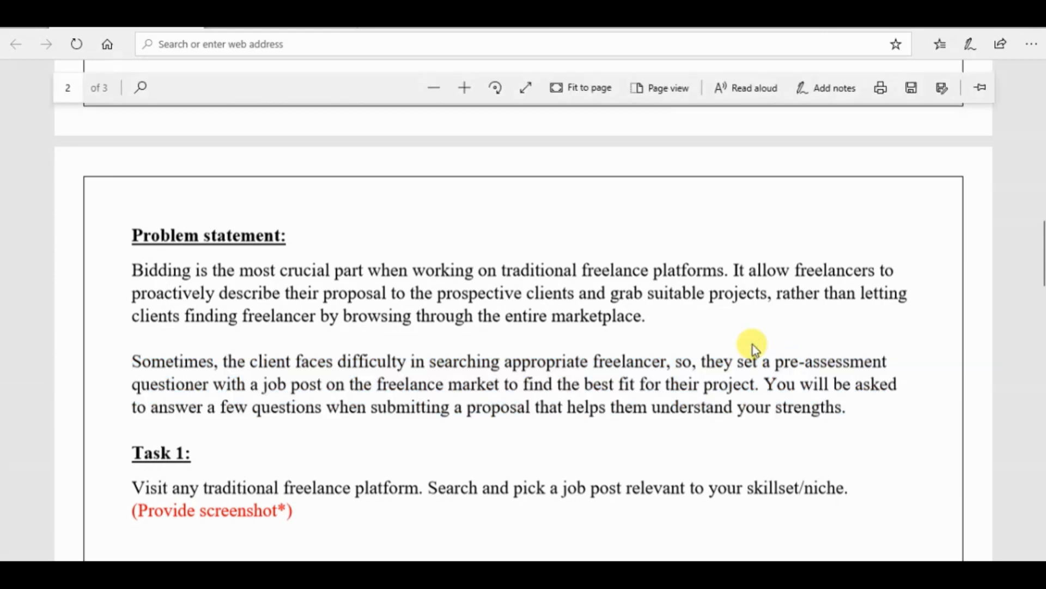
Highlight the Task 1 instruction about visiting a traditional freelance platform and picking a job post in yellow
scroll(753, 348, down, 3)
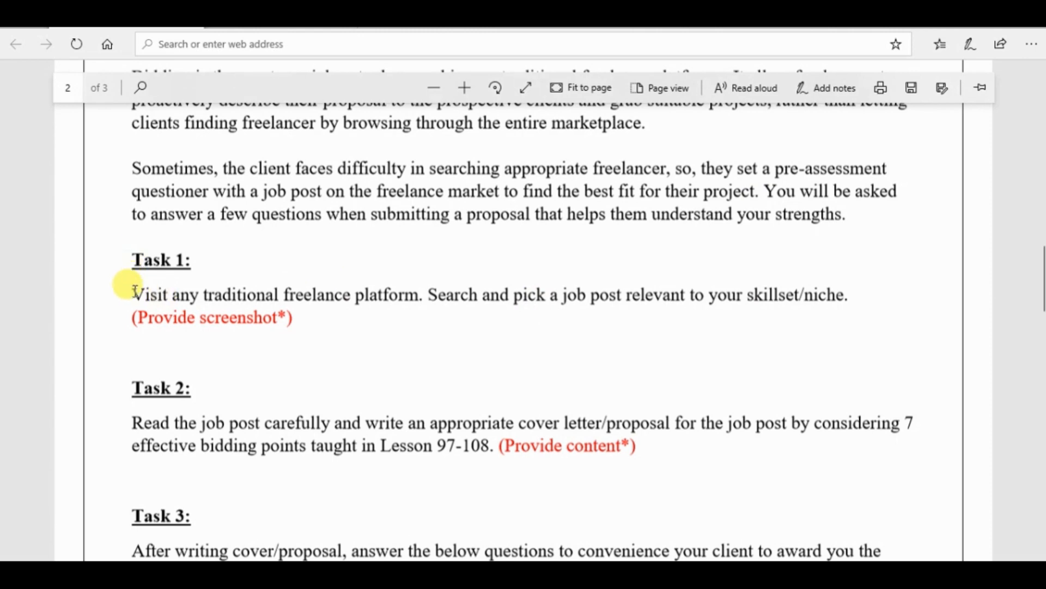
drag(132, 293, 869, 290)
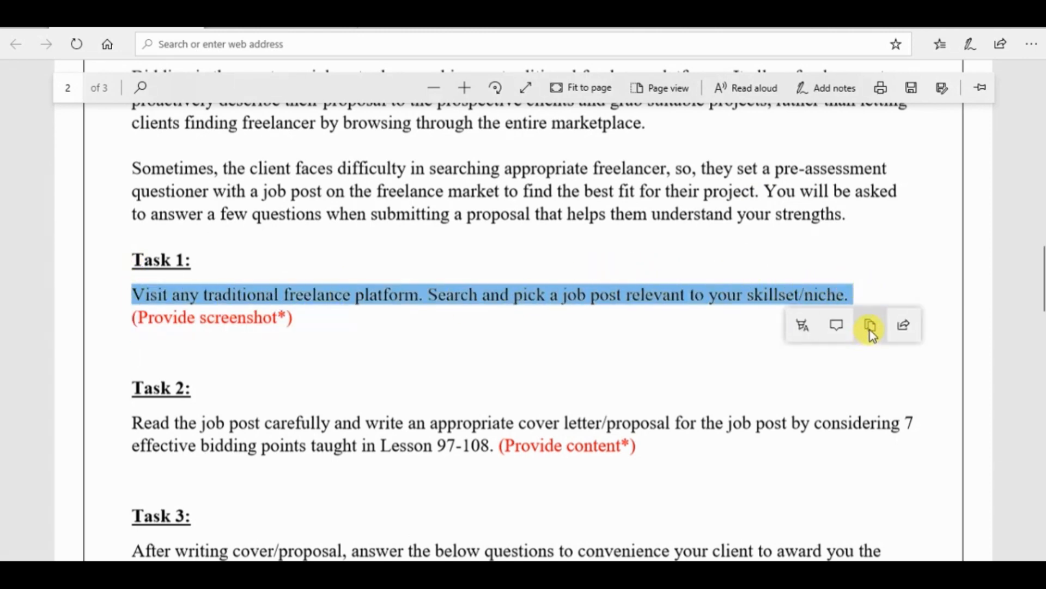
click(801, 326)
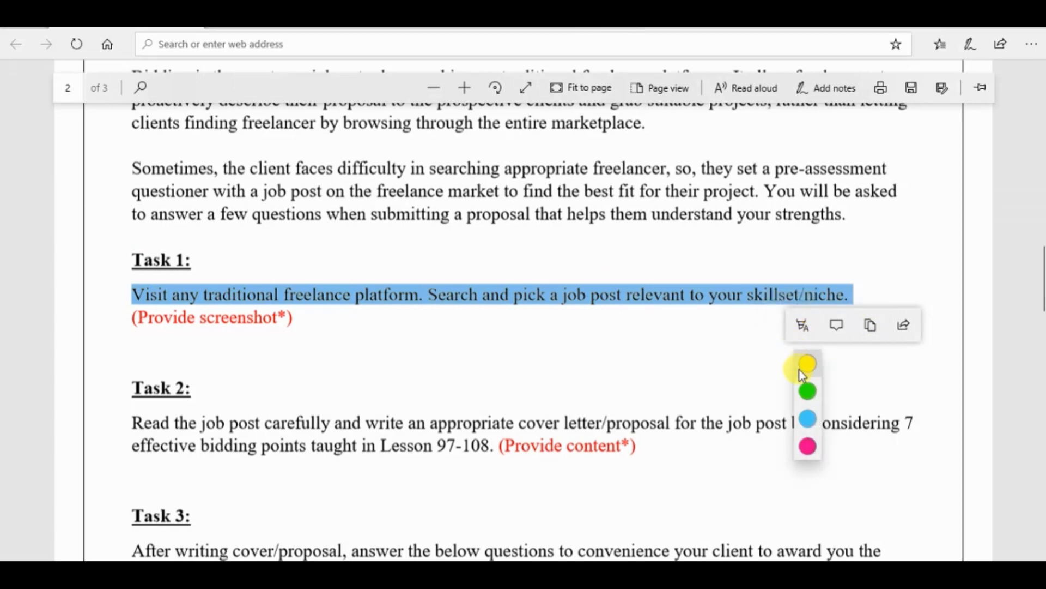
click(807, 364)
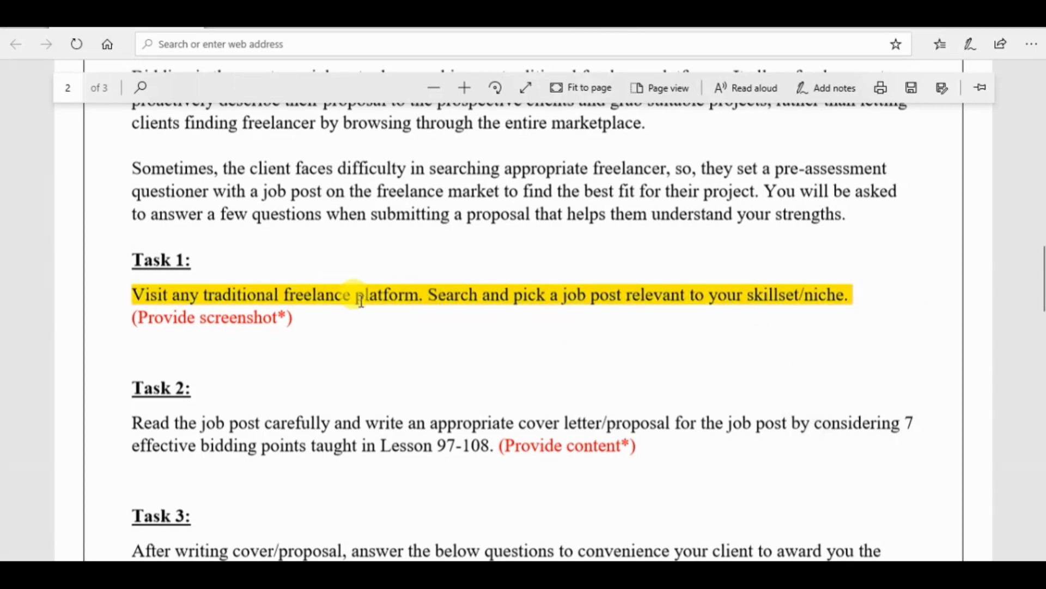
Open Microsoft Word 2010 and dismiss the activation wizard and document recovery to get a clear blank document
key(super)
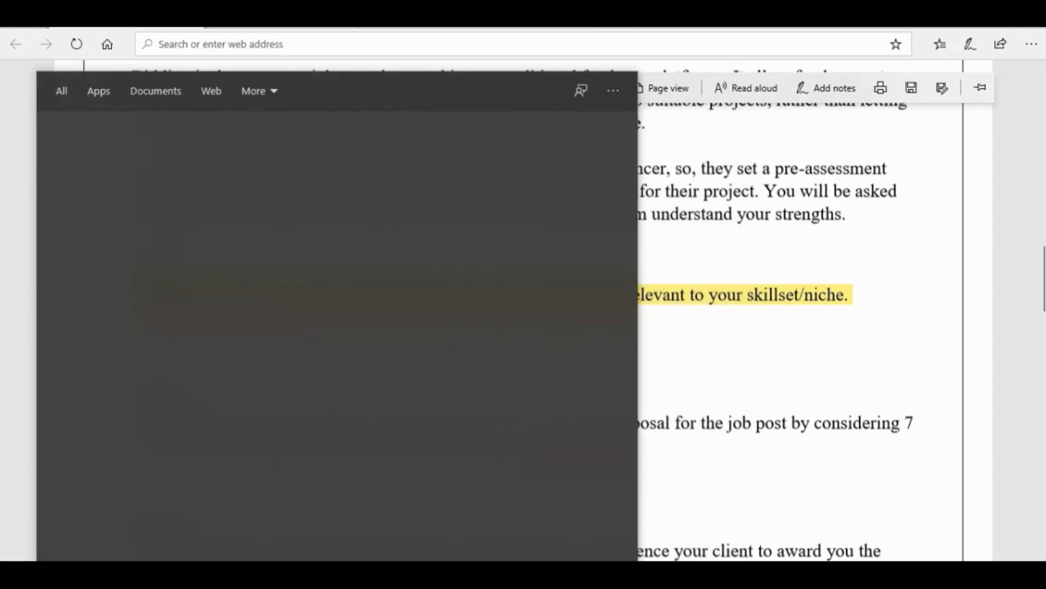
text(word)
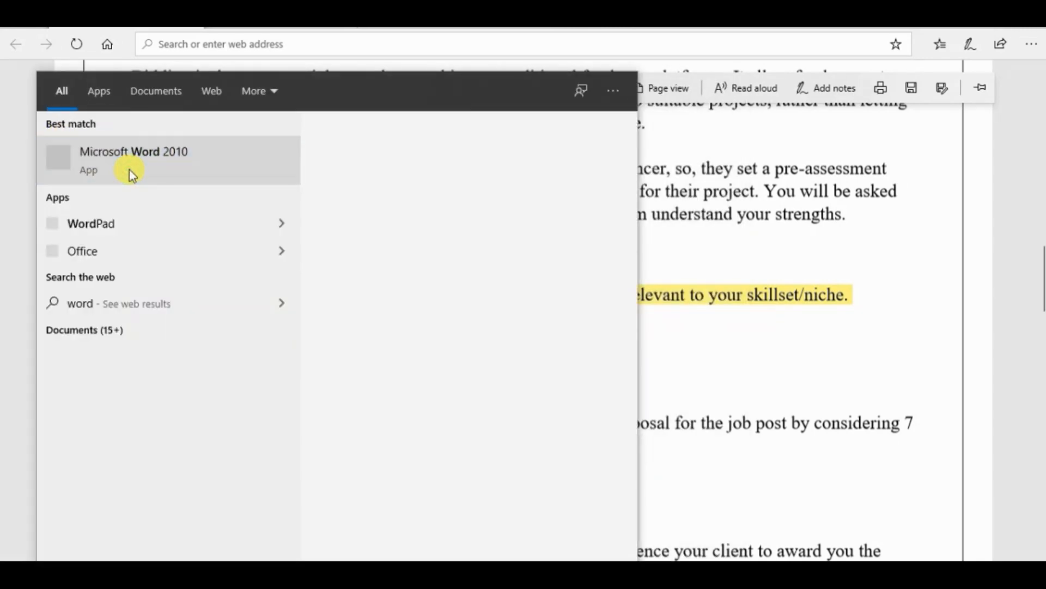
click(130, 172)
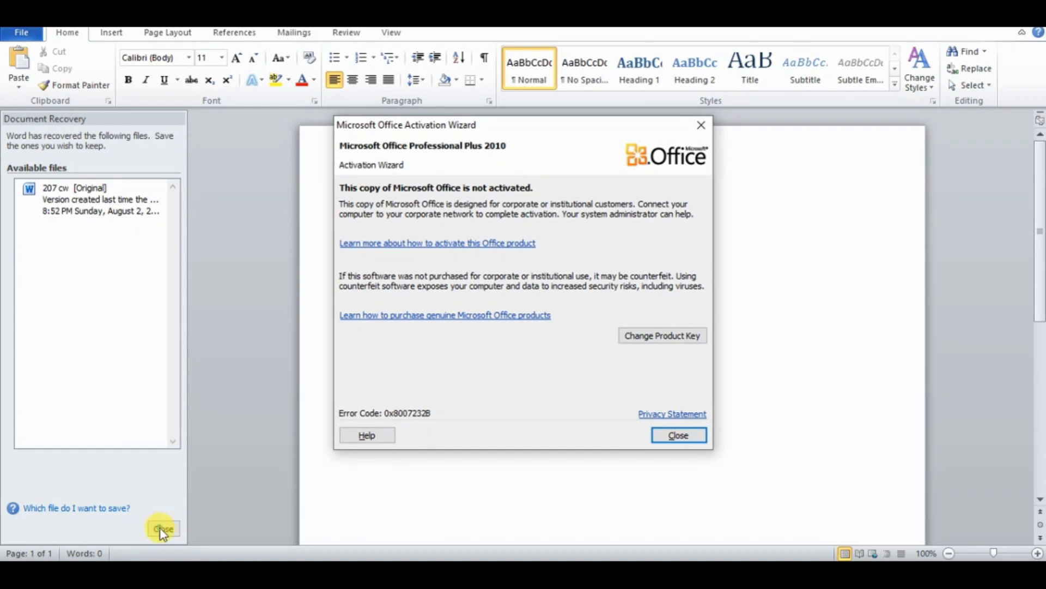
click(662, 435)
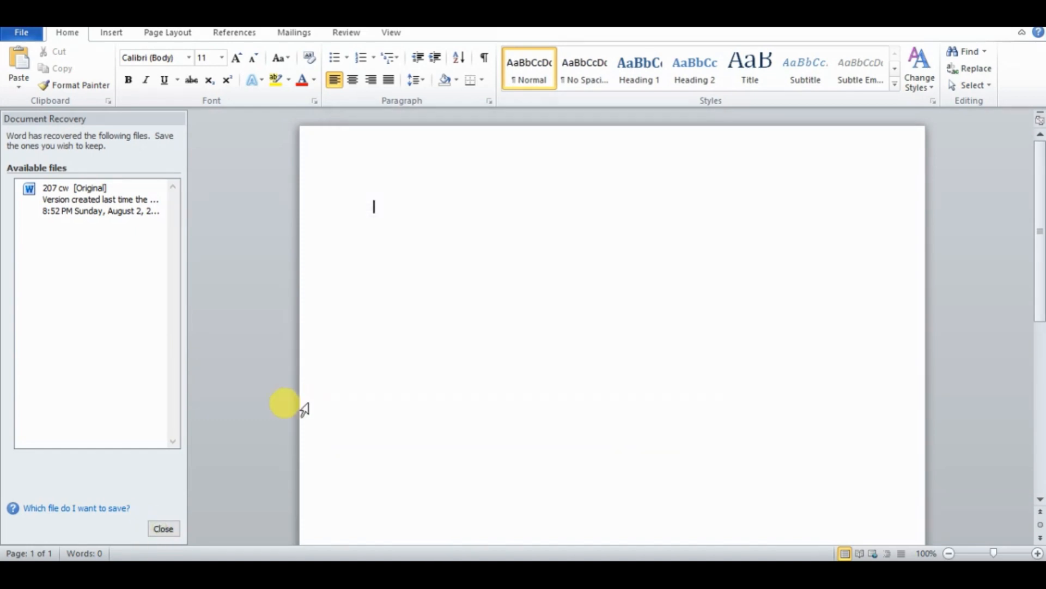
click(162, 529)
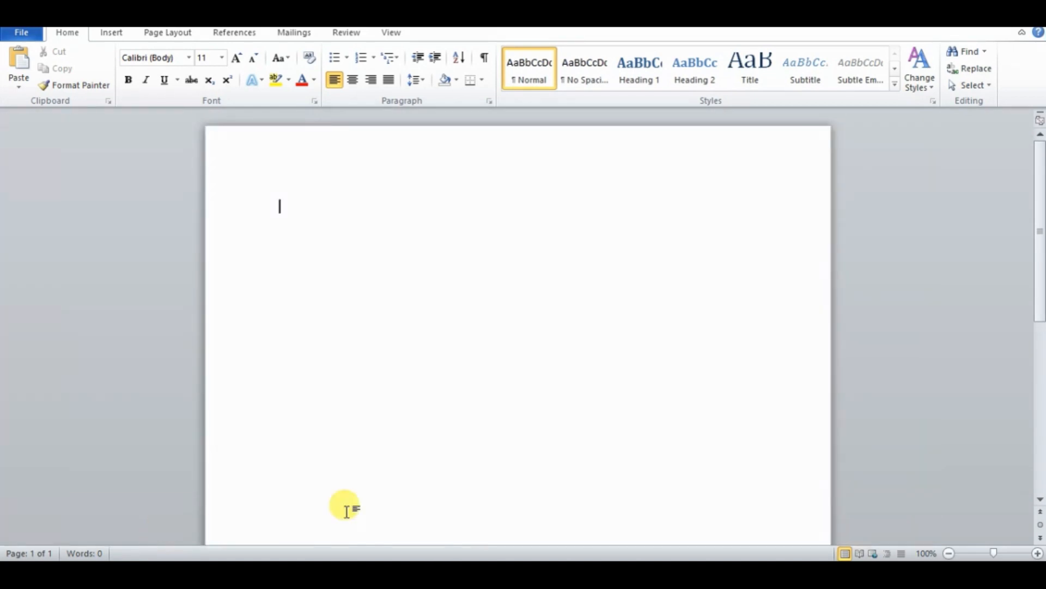
Copy the Task 1 instruction from the exercise PDF and paste it under the "Task 1:" heading in the Word document
mouse_move(433, 575)
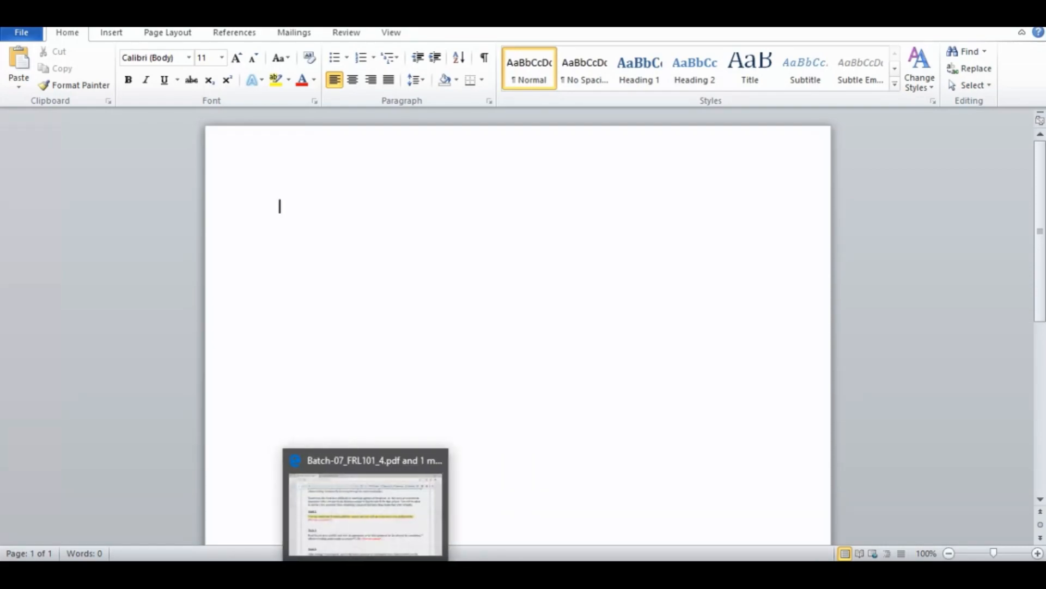
click(366, 575)
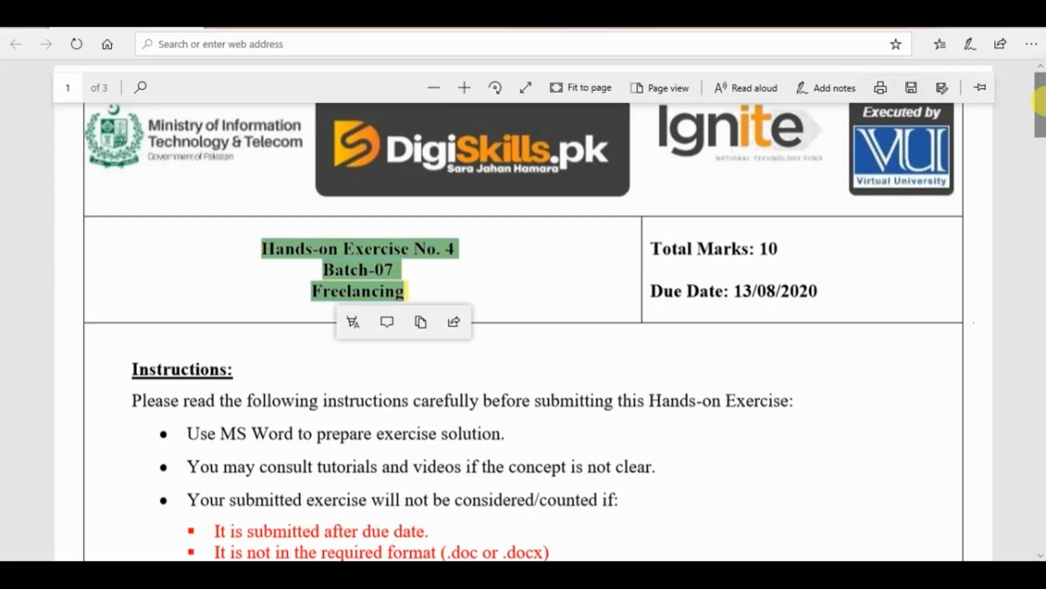
drag(1041, 103, 1041, 281)
drag(852, 290, 143, 287)
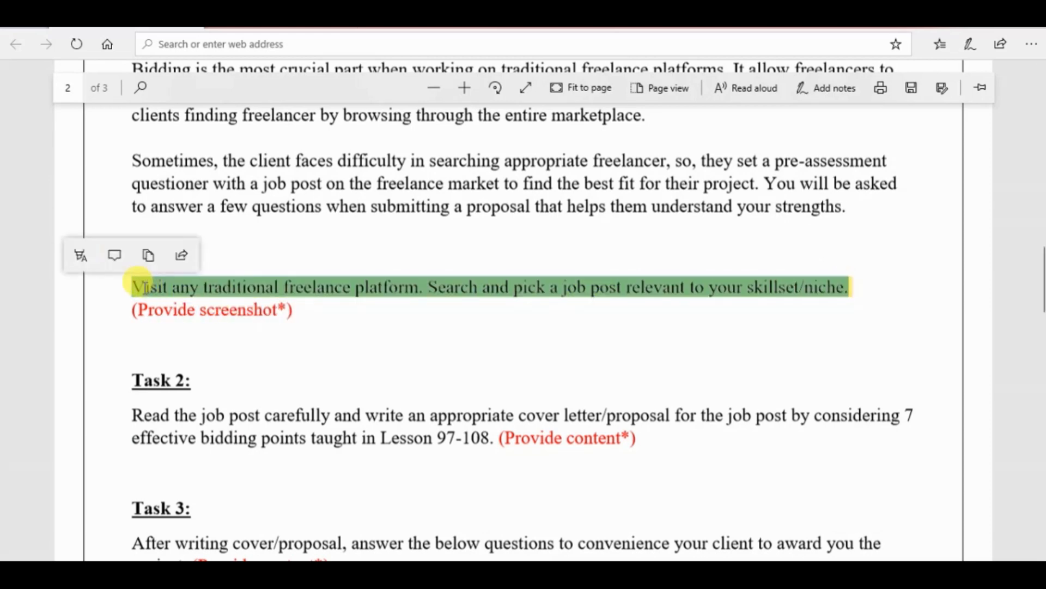
click(148, 255)
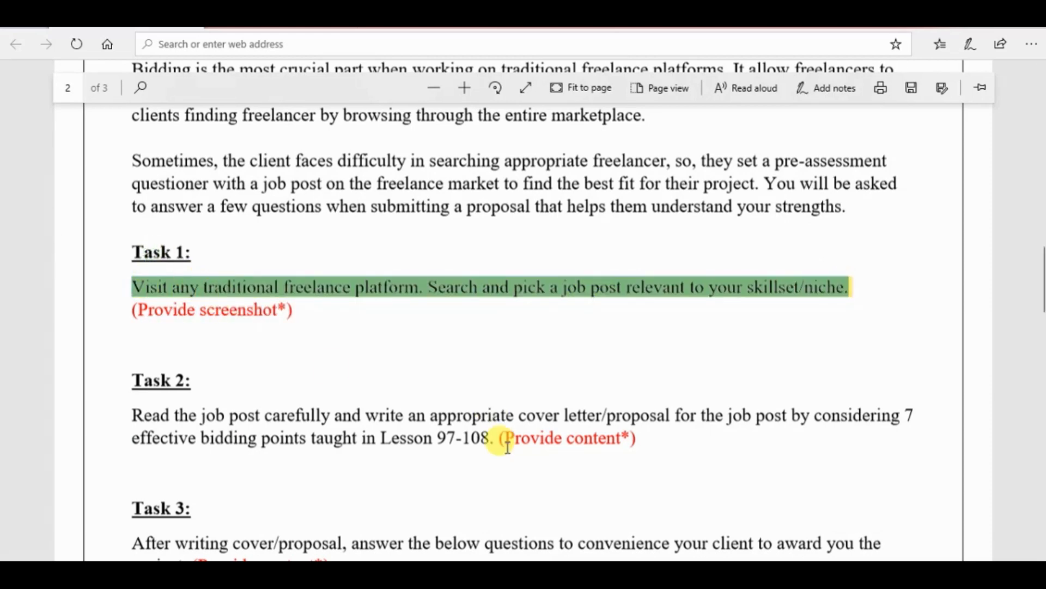
key(alt+Tab)
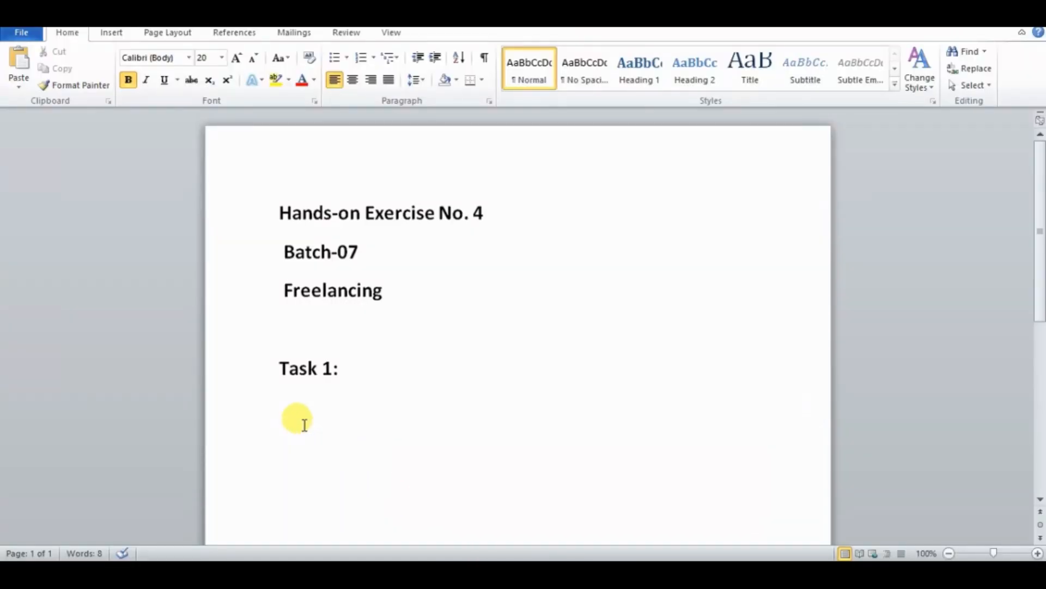
key(ctrl+v)
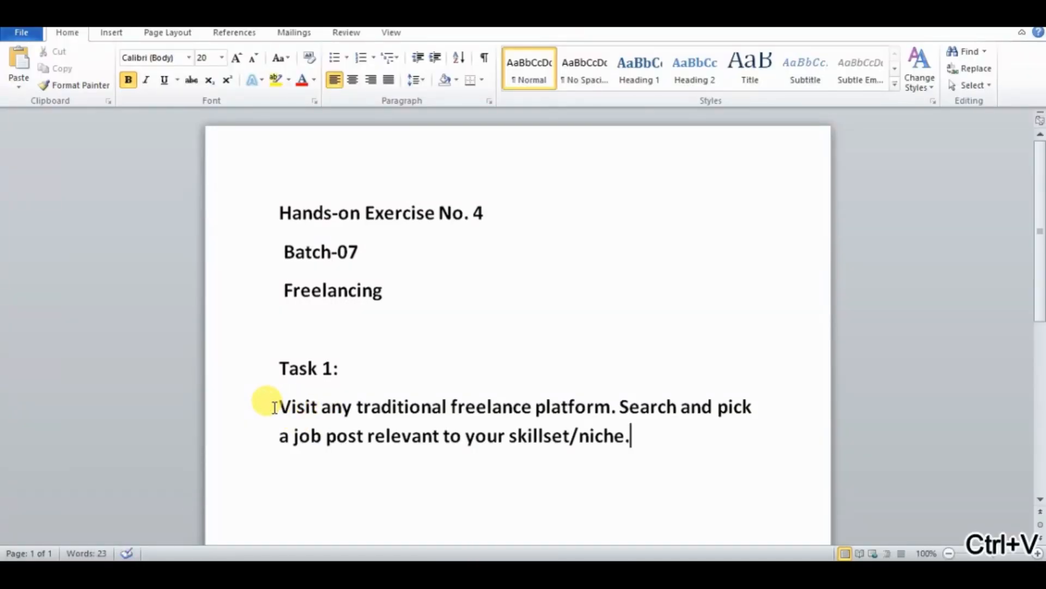
Set the pasted Task 1 instruction to 14 pt without bold and add a new line after it
drag(279, 406, 641, 436)
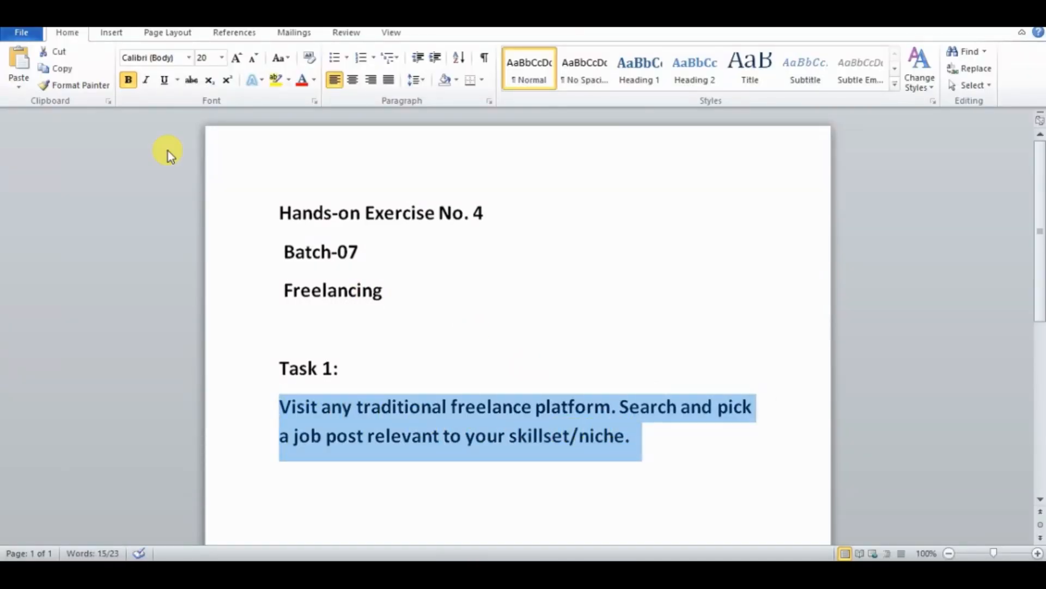
click(228, 60)
click(222, 58)
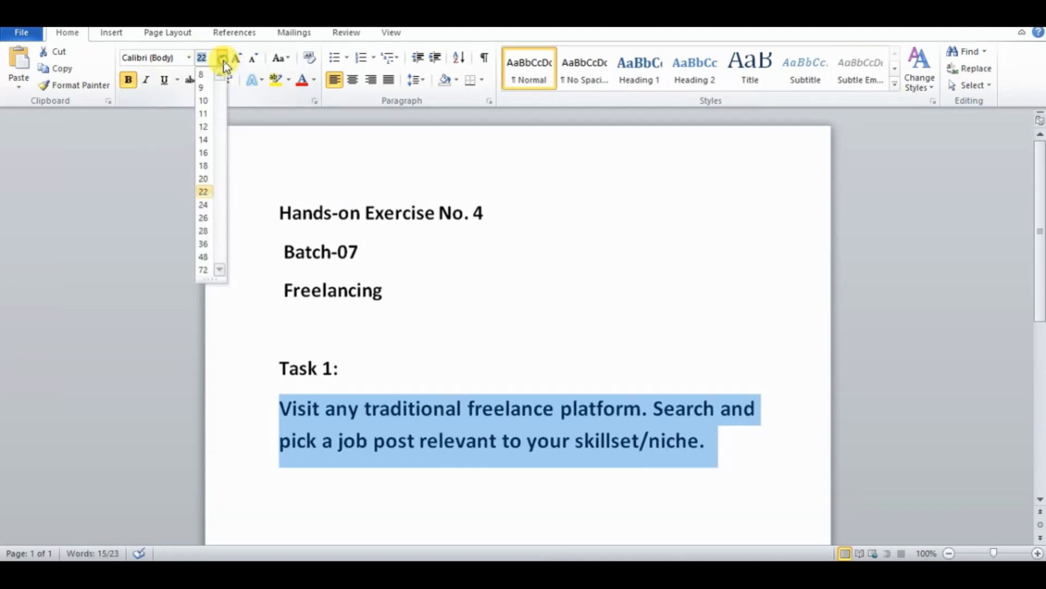
click(208, 141)
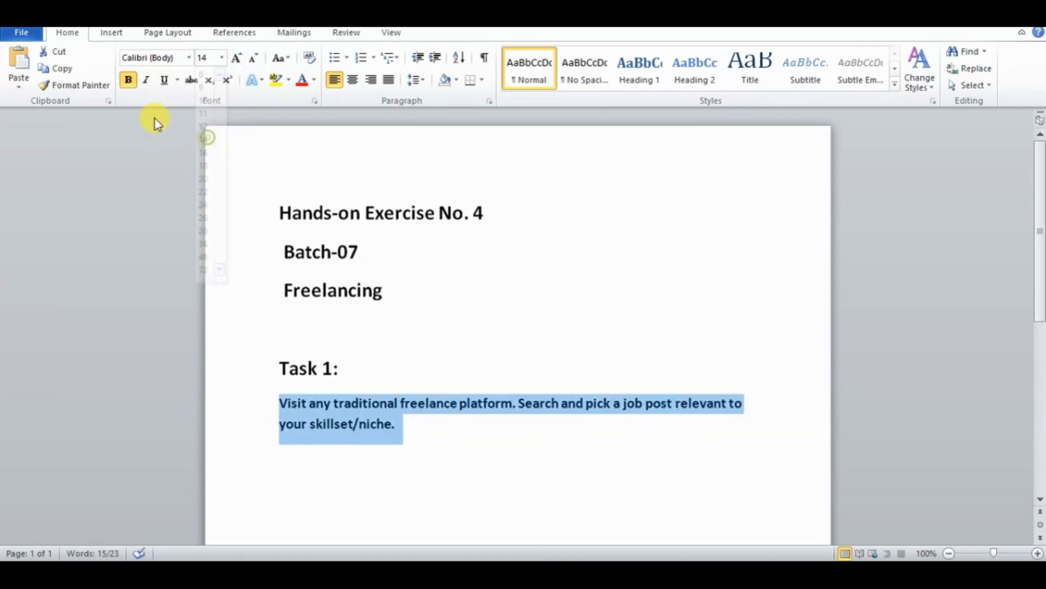
click(128, 81)
click(417, 424)
key(Return)
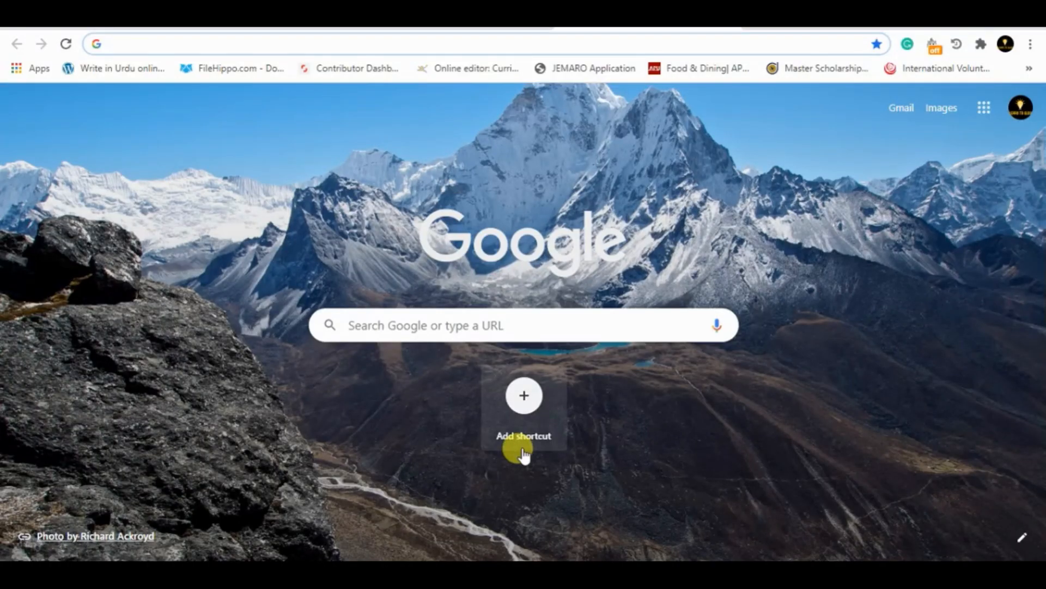
Switch to Chrome, open the freelancer.pk website and look over its home page
text(fr)
key(Return)
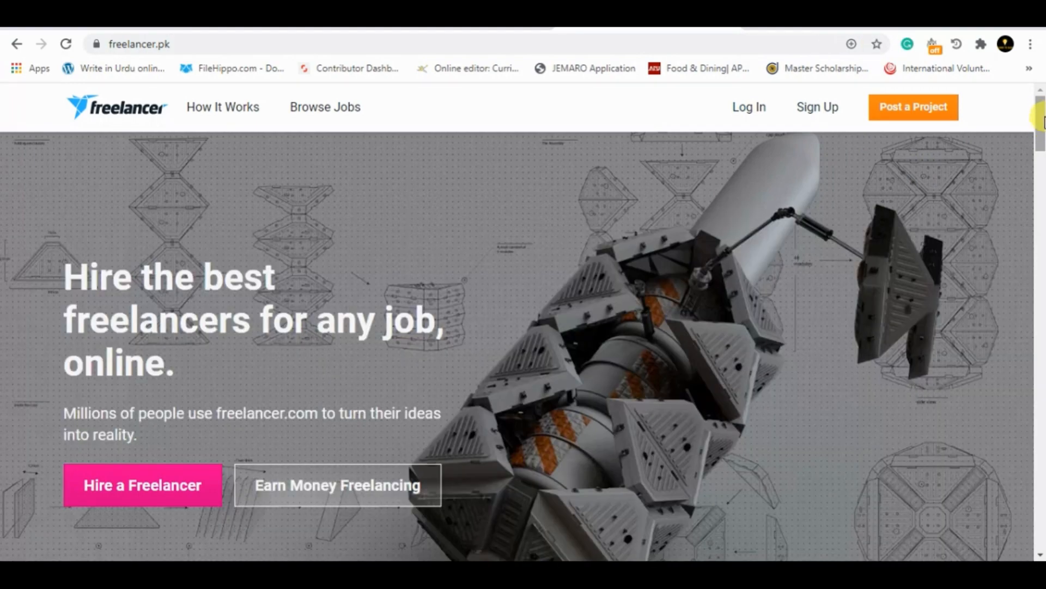
drag(1041, 139, 1038, 87)
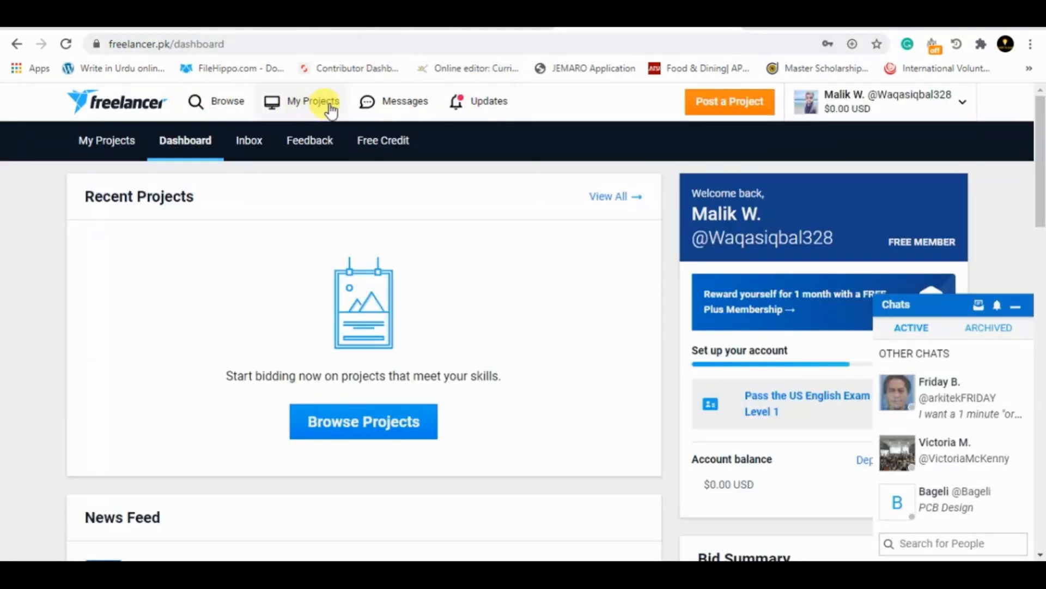
Open the listing of available projects to work on from the Freelancer dashboard
click(219, 107)
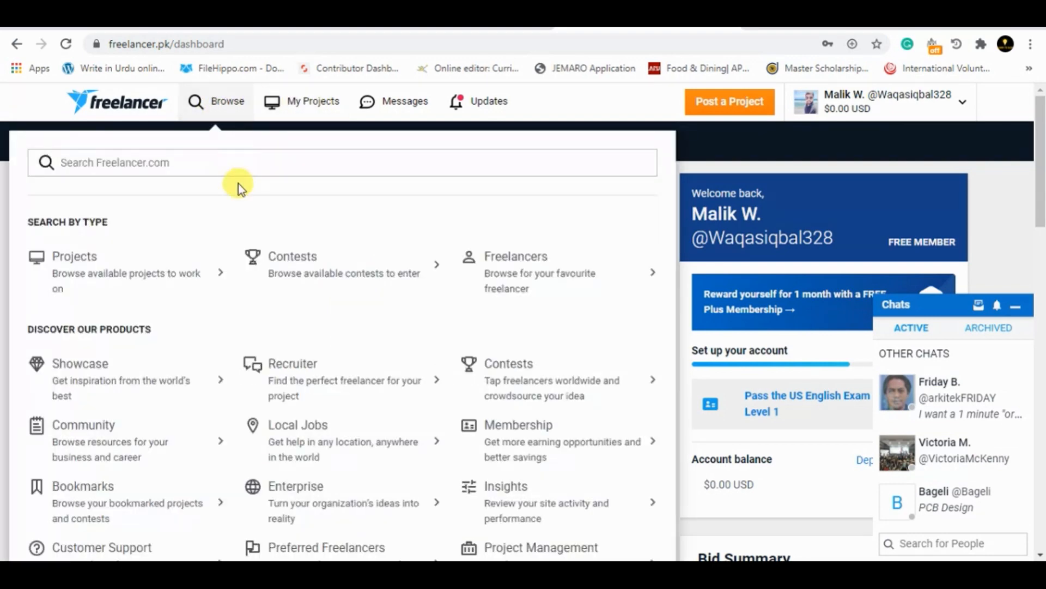
click(141, 258)
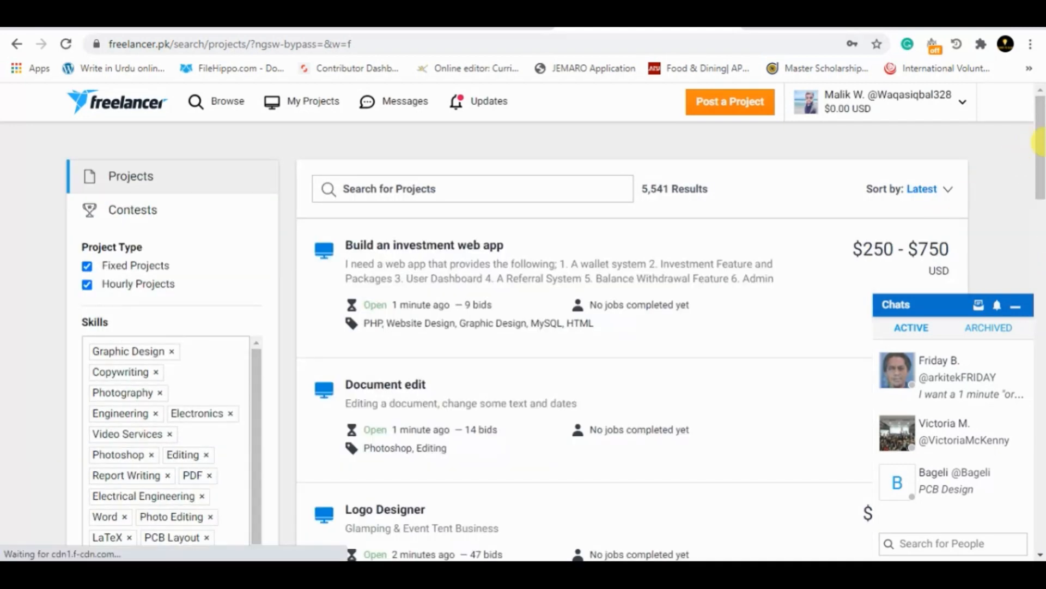
mouse_move(1042, 142)
mouse_down()
mouse_move(1043, 187)
mouse_move(1041, 148)
mouse_up()
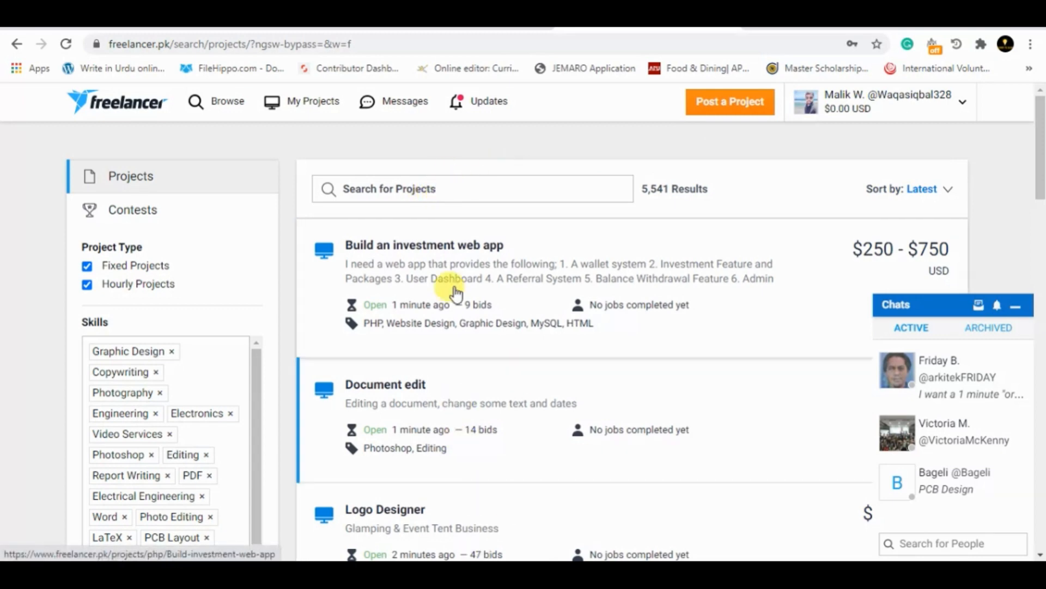
Search the available projects for "PCB Design"
click(463, 192)
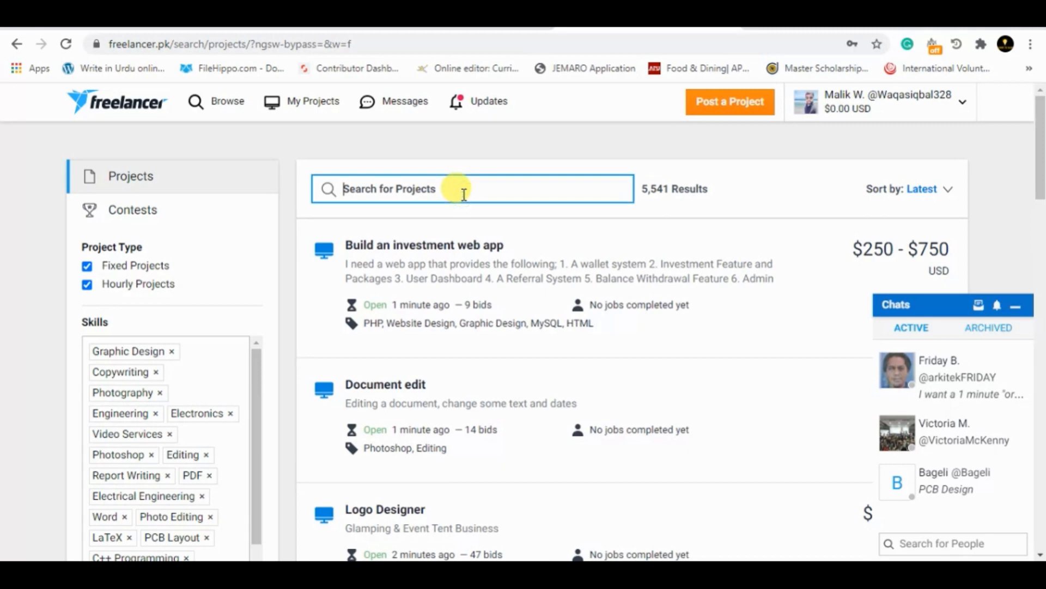
key(Return)
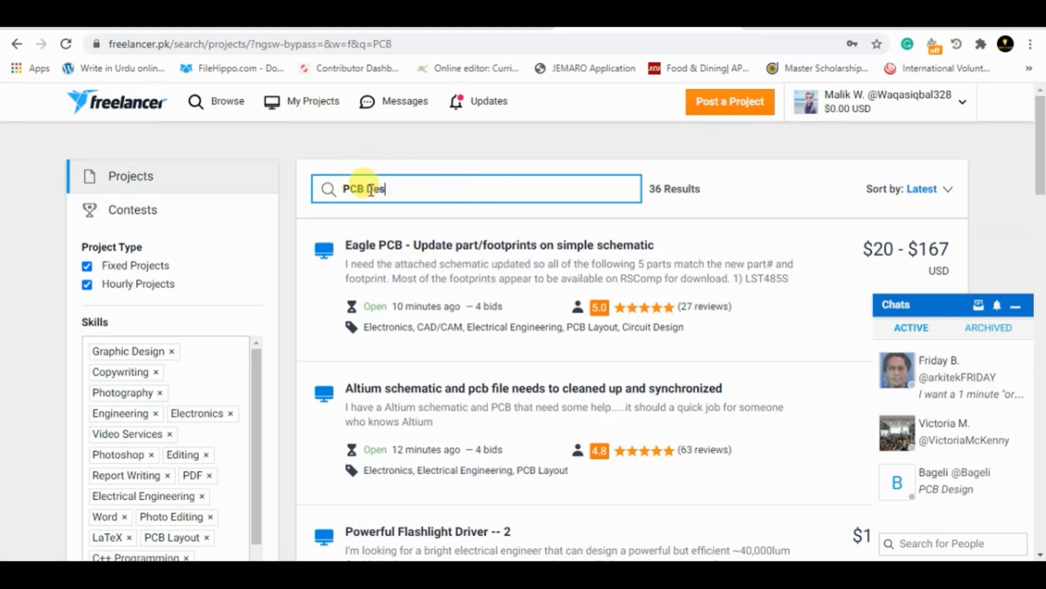
text(ign)
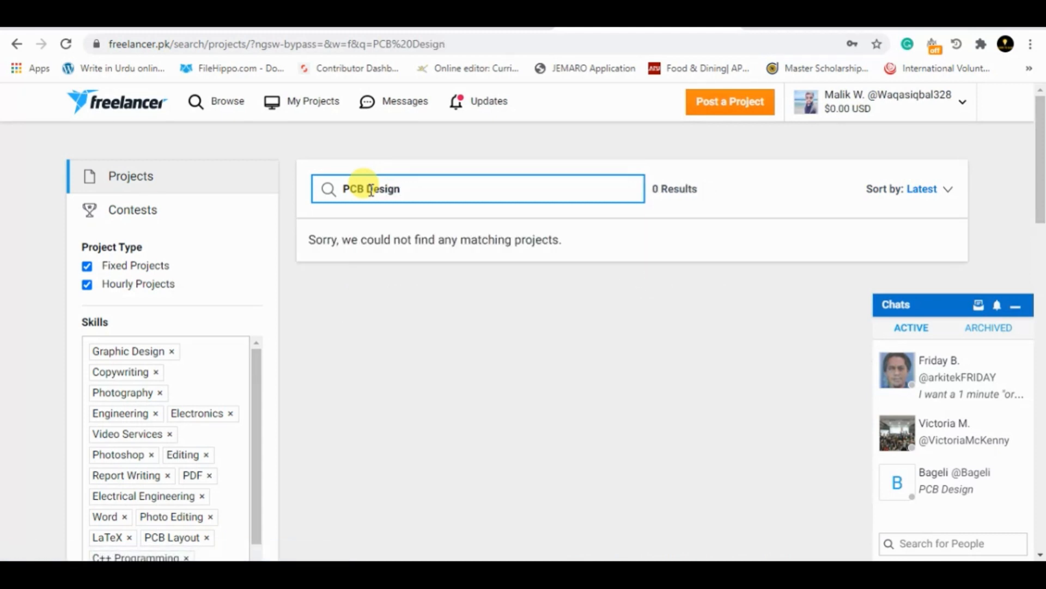
Shorten the project search to "PCB" and look through the matching job posts
key(BackSpace)
key(BackSpace)
key(BackSpace)
key(BackSpace)
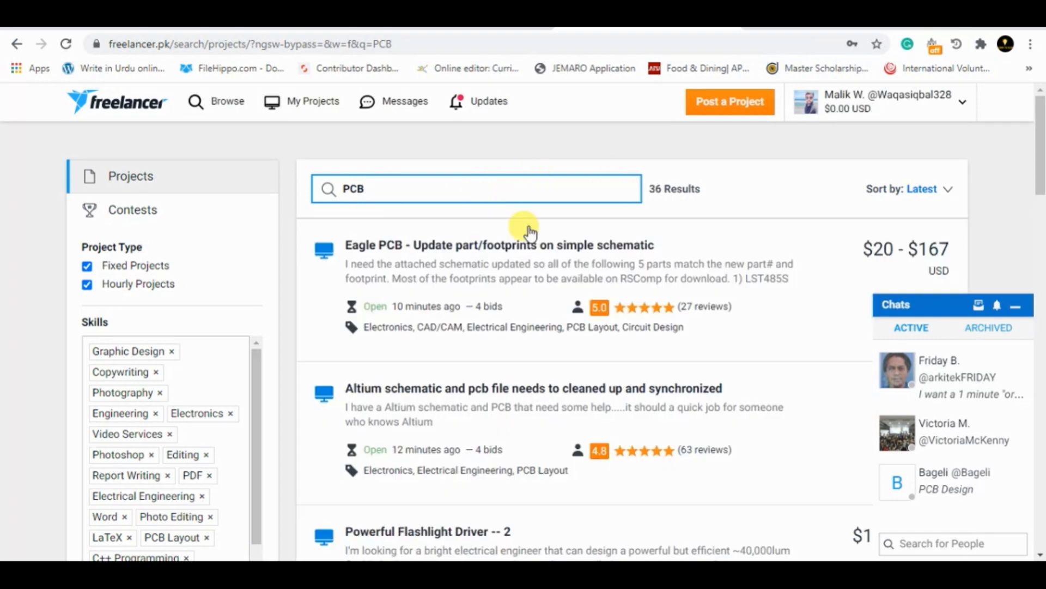
scroll(1039, 221, down, 2)
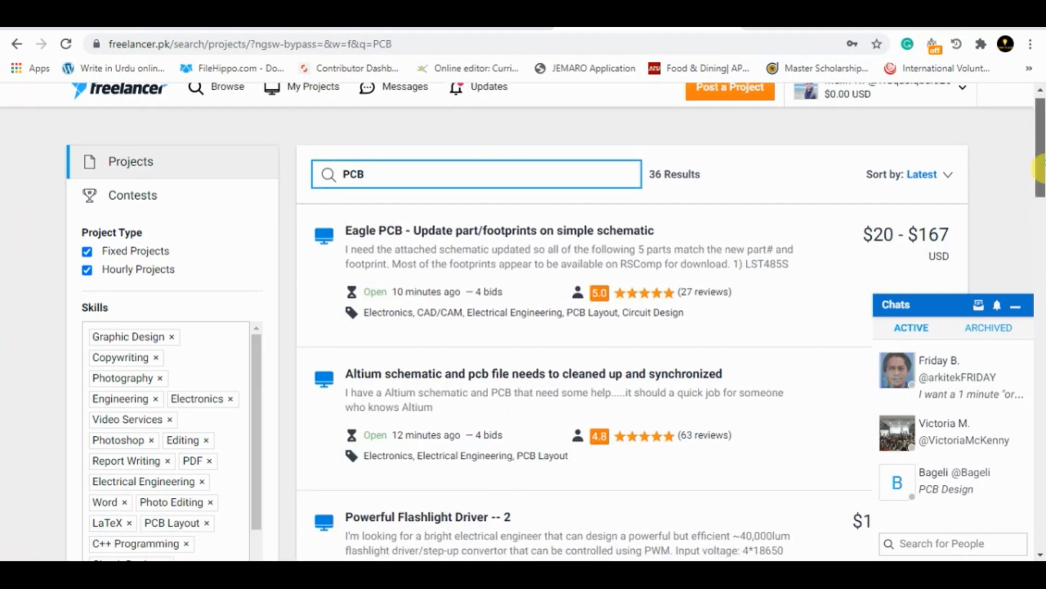
scroll(1042, 173, up, 1)
scroll(1042, 173, up, 1)
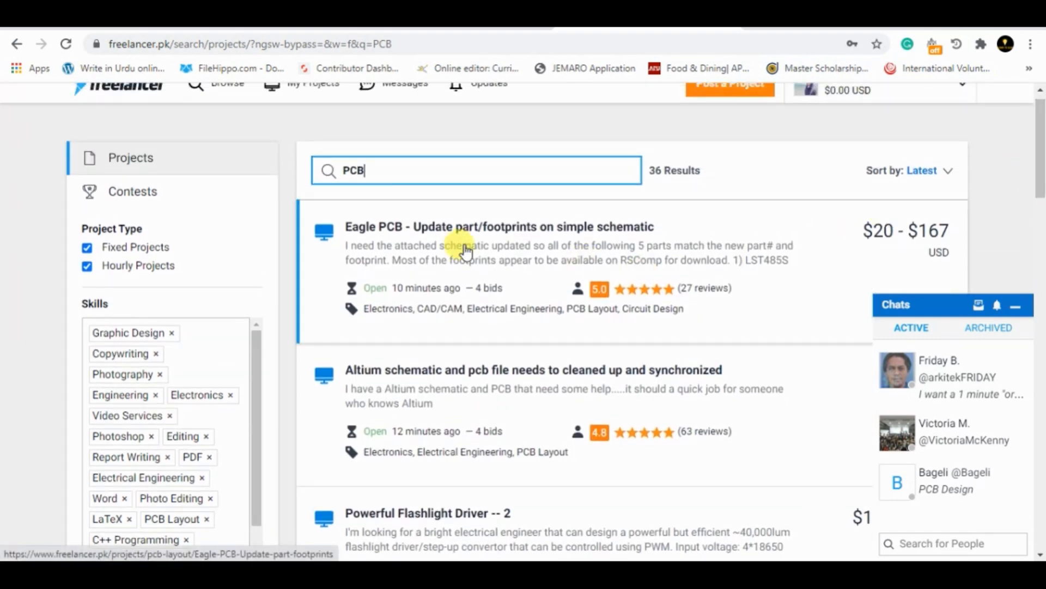
Open the "Eagle PCB - Update part/footprints on simple schematic" job post and capture a screenshot of its title and project details
click(497, 258)
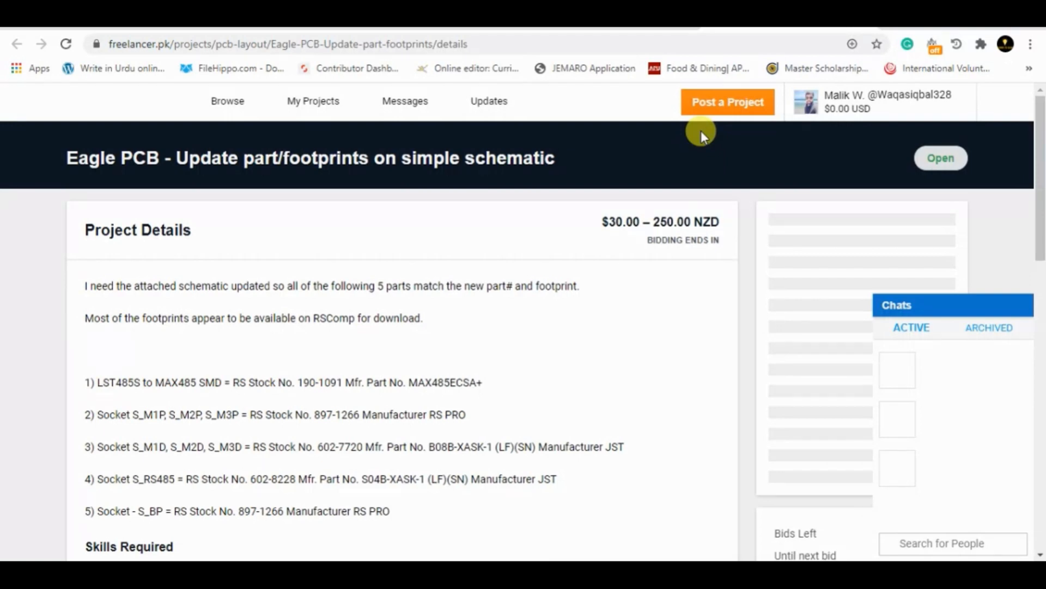
drag(1040, 158, 1041, 170)
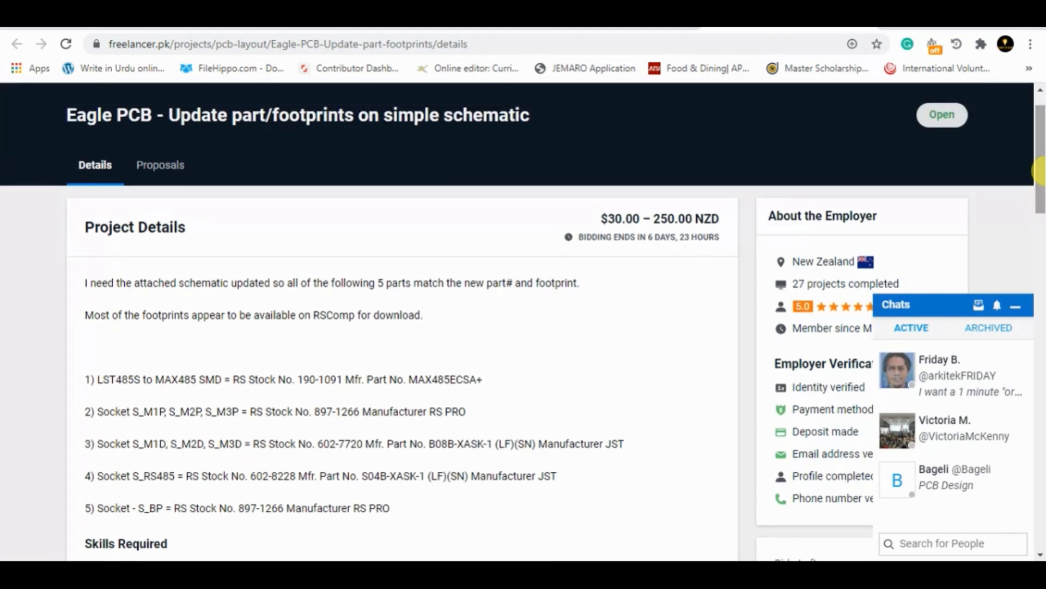
key(super+shift+s)
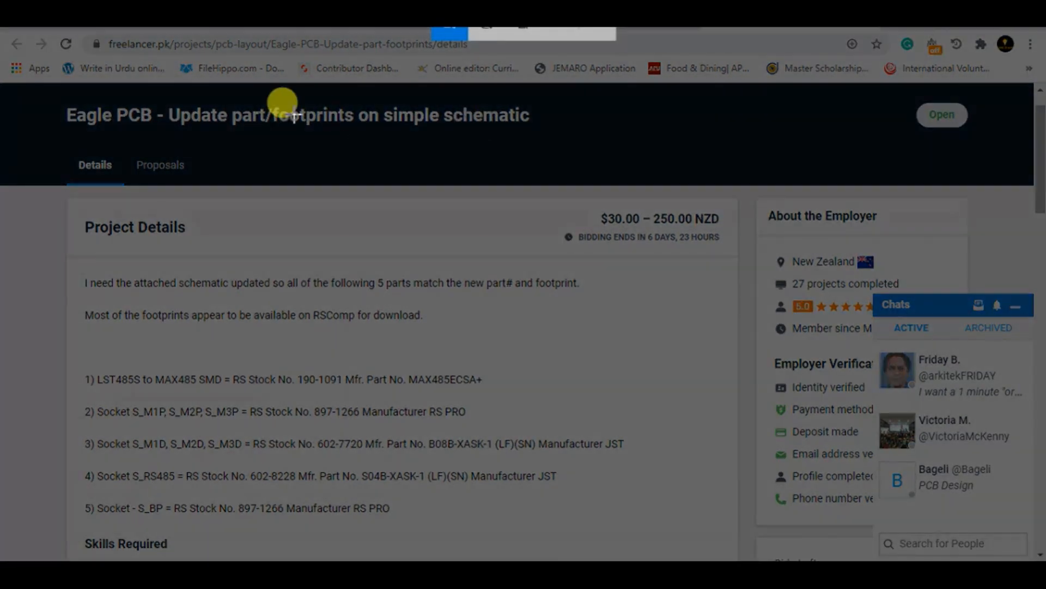
drag(52, 87, 806, 559)
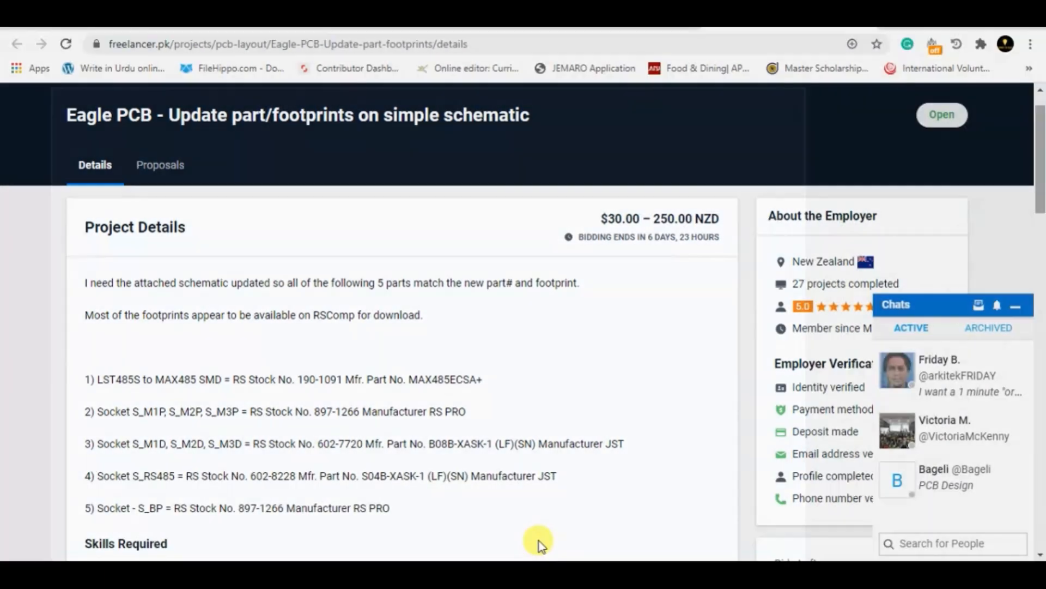
Switch to Word, add the correctly spelled line "PCB Designing" under the Task 1 text, and paste the job details screenshot below it
key(alt+Tab)
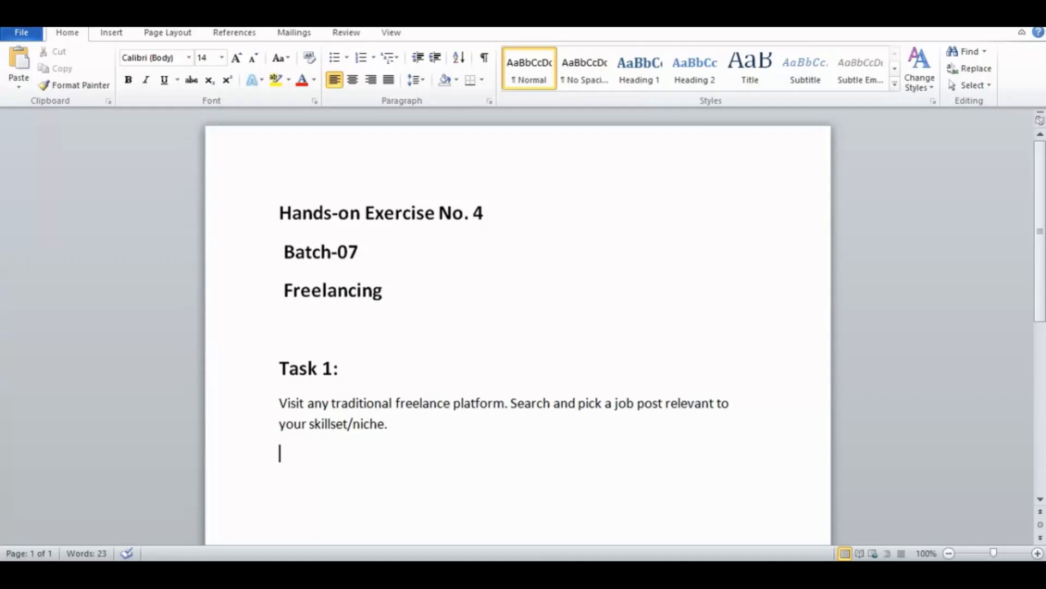
text(PCB Desgning)
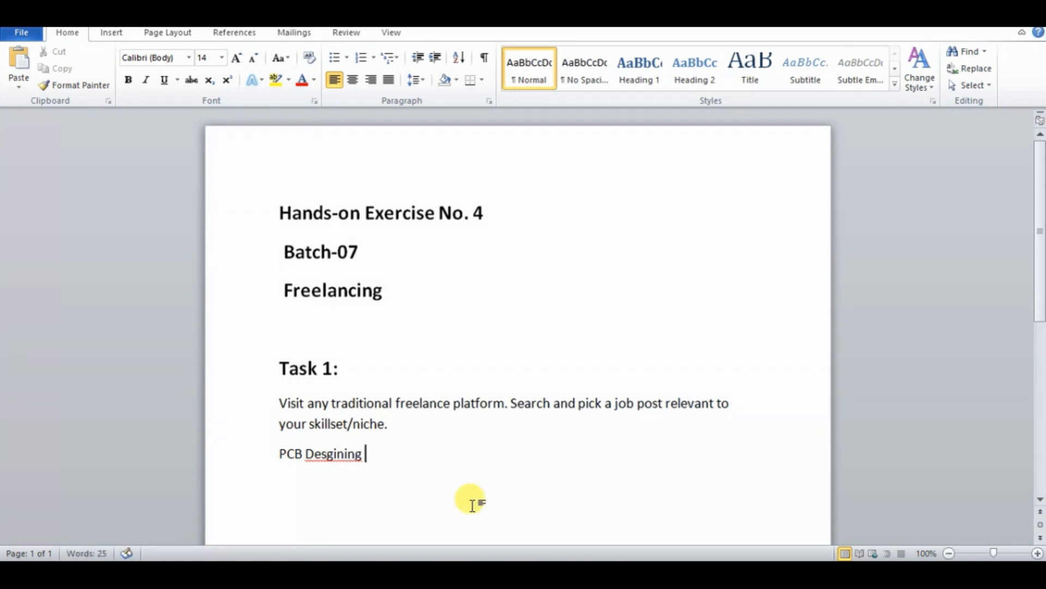
right_click(332, 453)
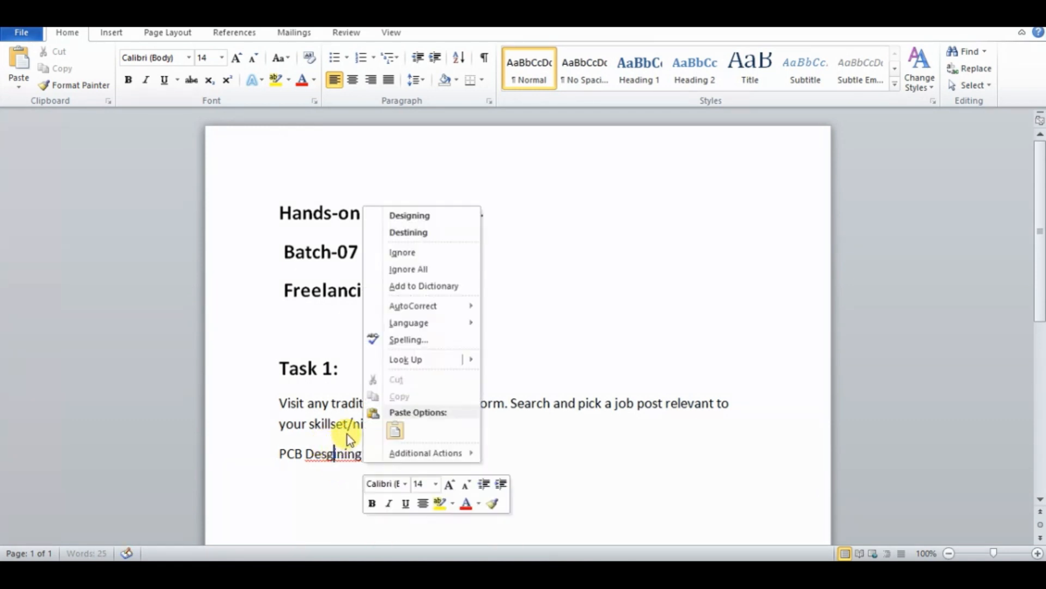
click(418, 215)
key(Return)
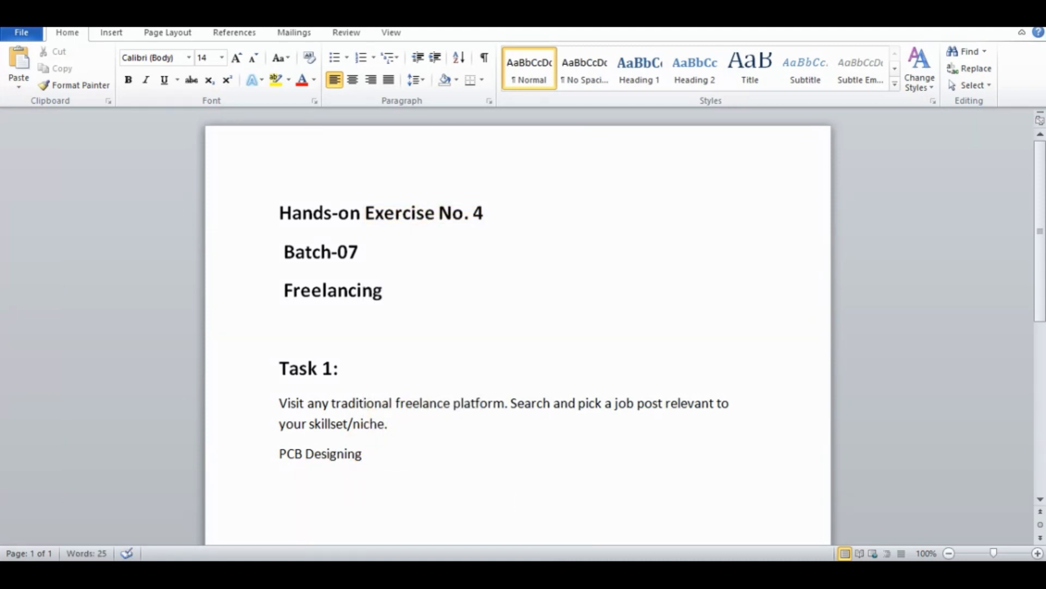
key(ctrl+v)
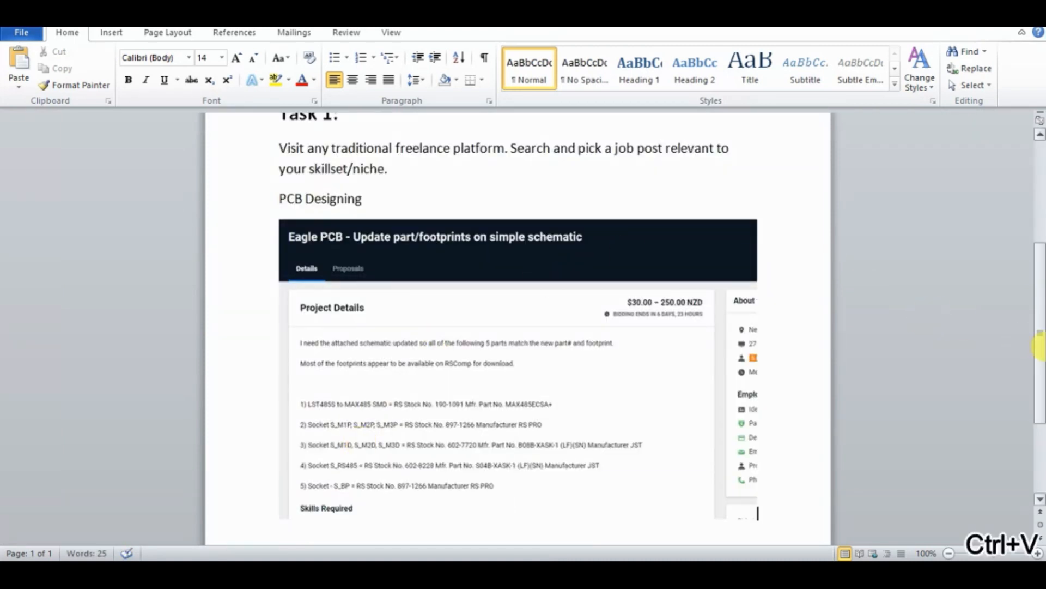
drag(1038, 346, 1038, 297)
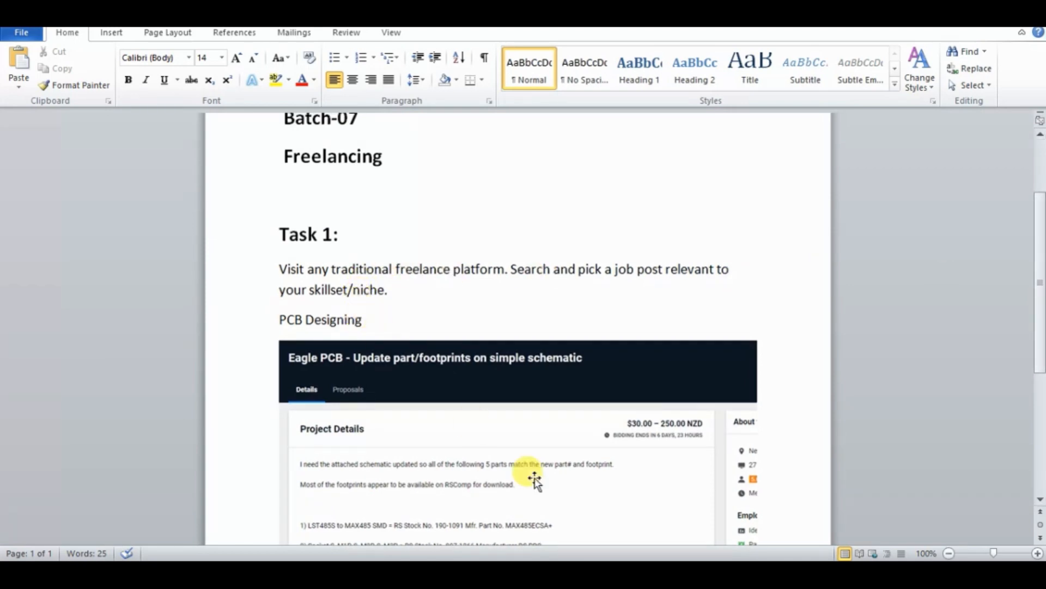
Look over the rest of the job post in Chrome with the chat minimized, and check the task instructions in the exercise PDF
click(518, 574)
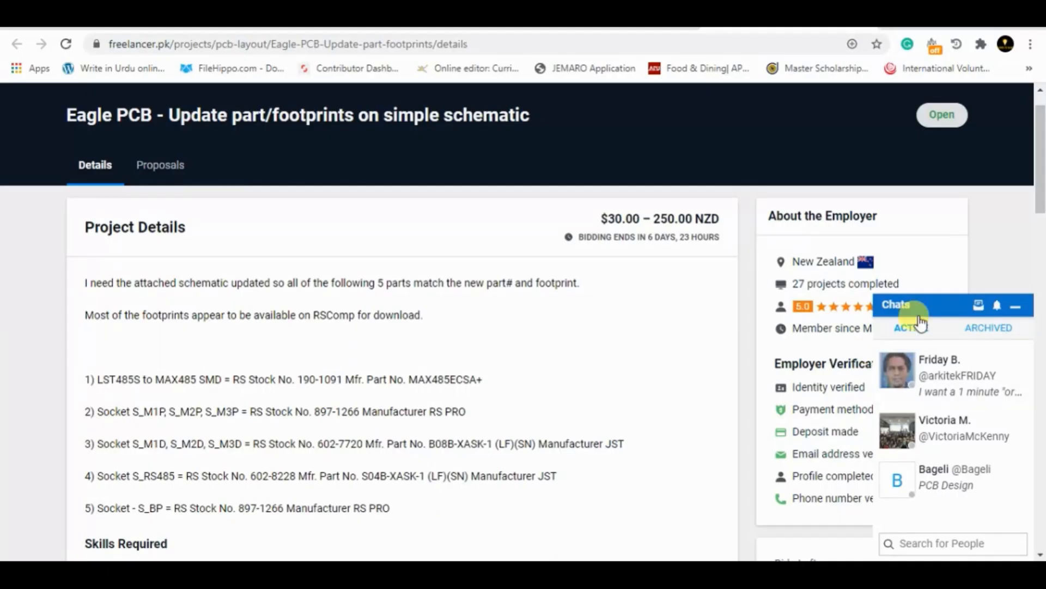
drag(1040, 171, 1040, 202)
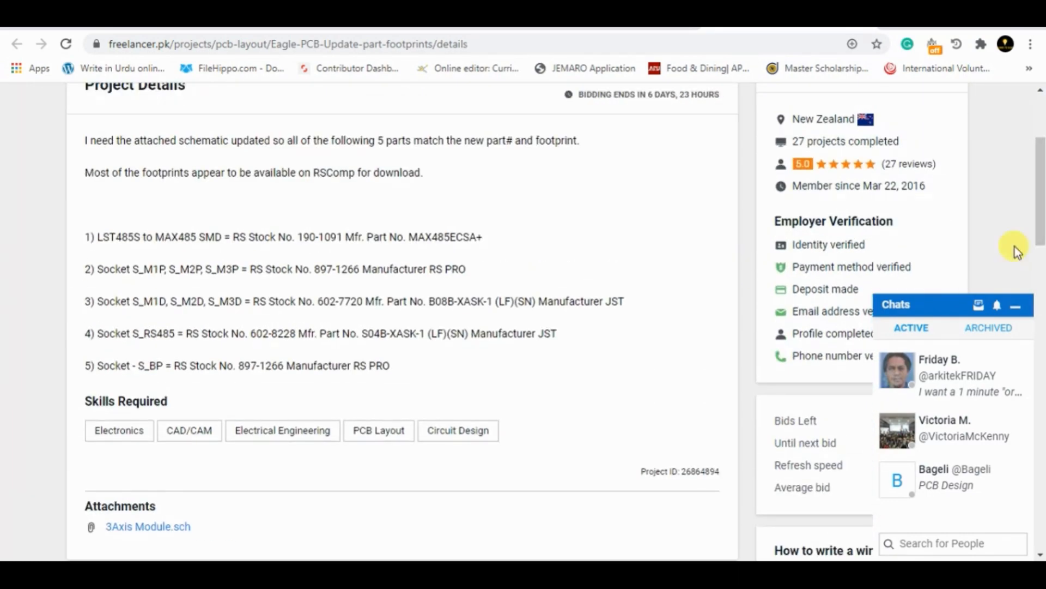
click(1015, 303)
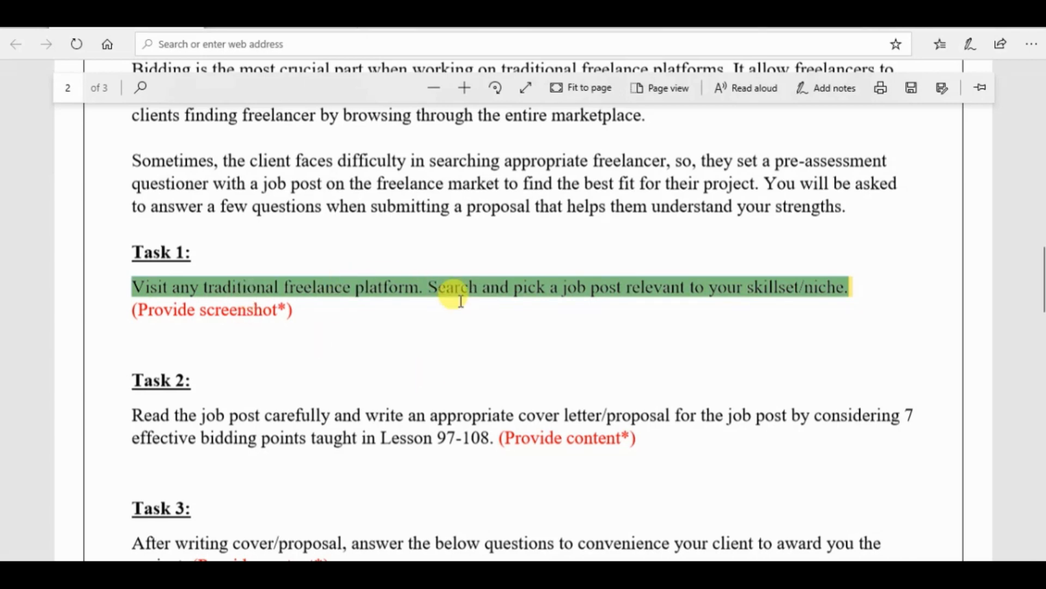
click(484, 338)
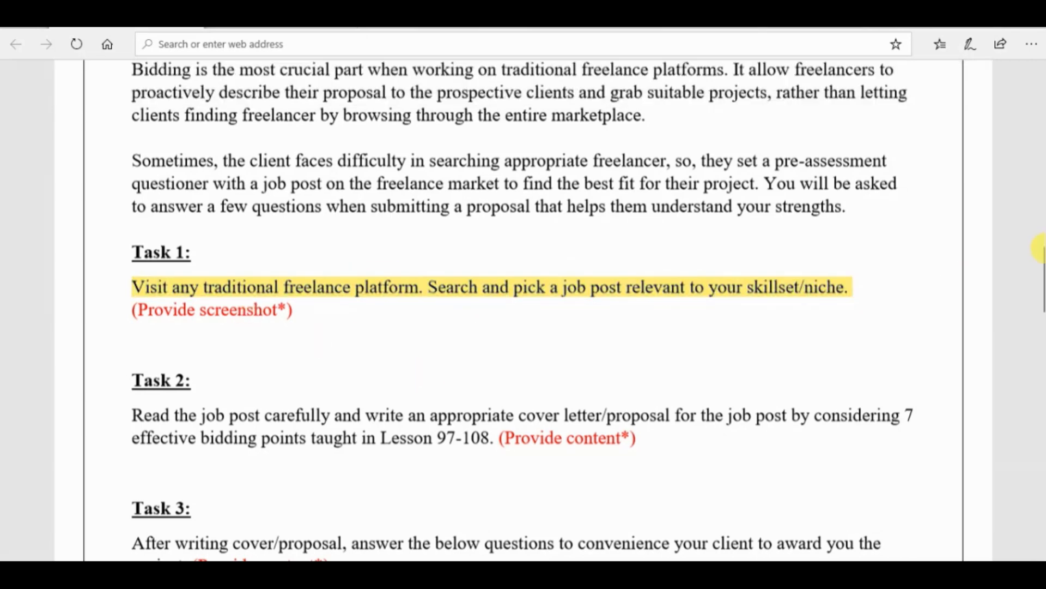
scroll(714, 295, down, 2)
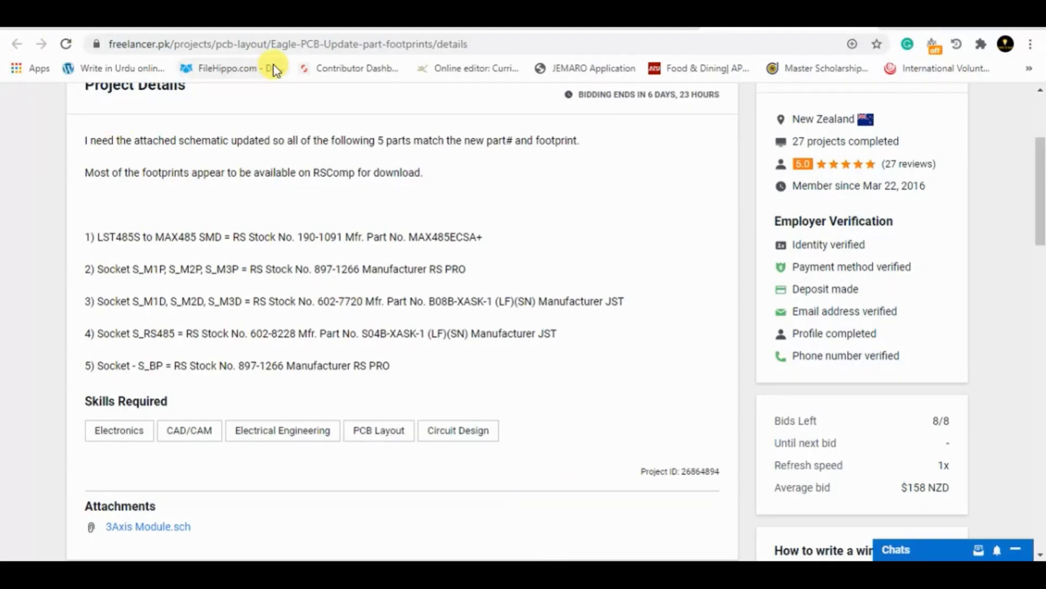
Return to the "PCB" project search results in Chrome, minimize the chat and capture a screenshot of the results list
click(635, 21)
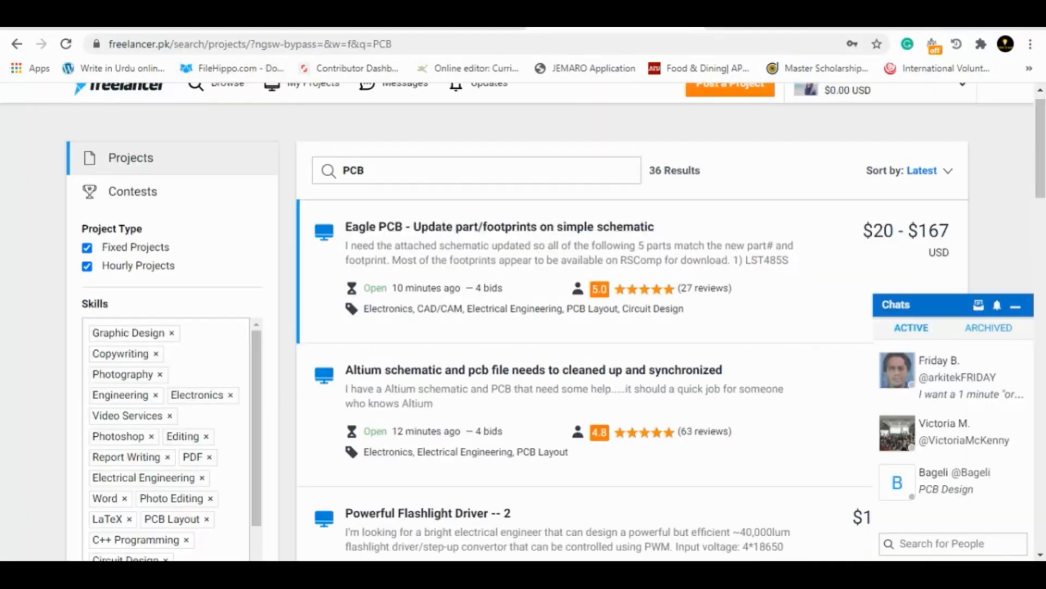
key(super+shift+s)
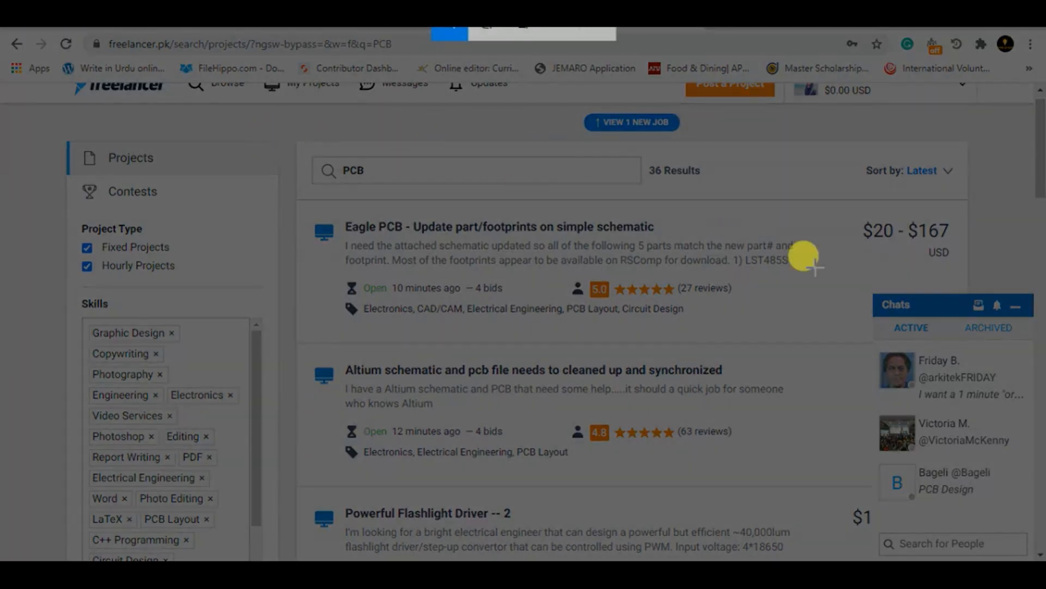
key(Escape)
click(1016, 307)
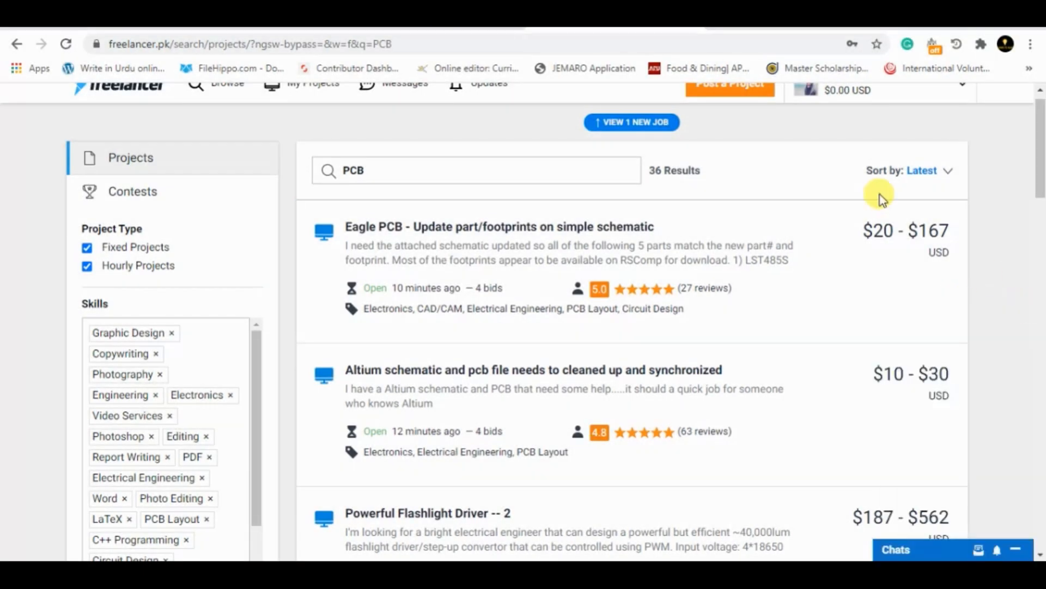
key(super+shift+s)
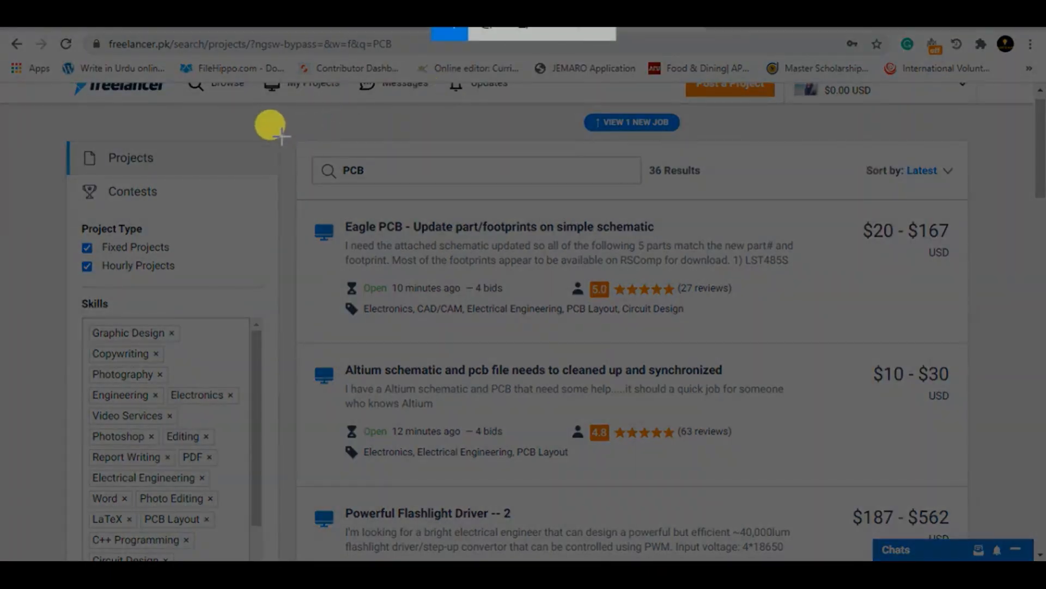
drag(282, 139, 1002, 523)
Paste the search results screenshot below "PCB Designing" in Word and add blank lines after the job details screenshot
click(537, 572)
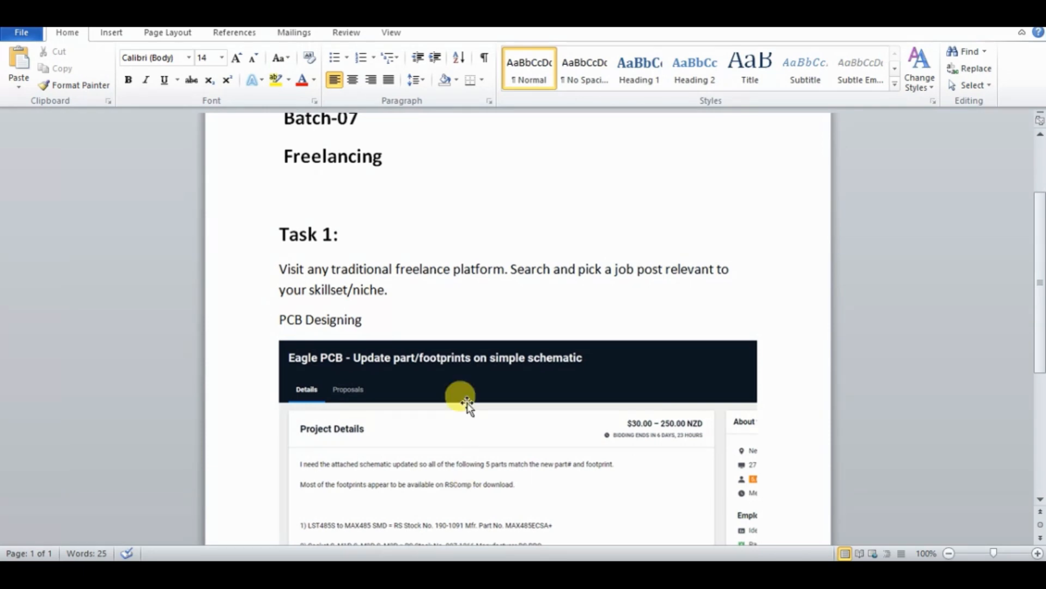
click(379, 330)
key(Return)
key(ctrl+v)
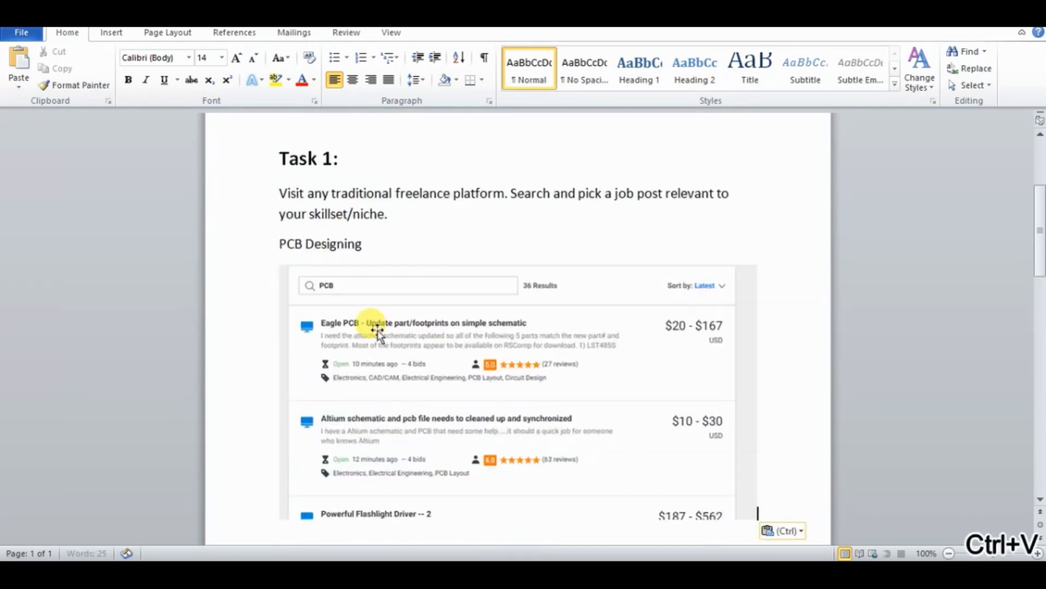
scroll(706, 354, down, 15)
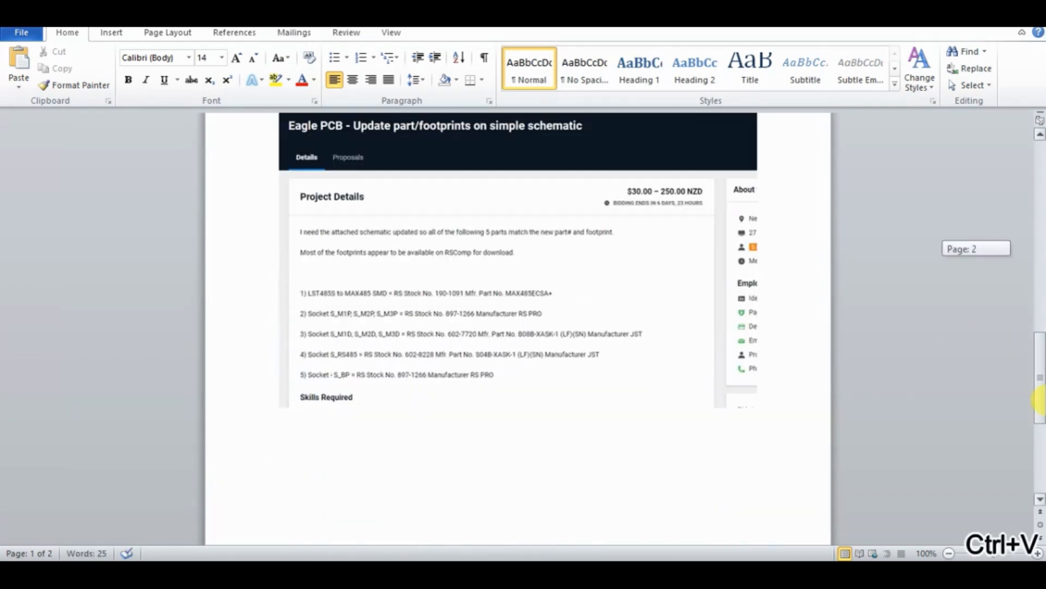
key(Return)
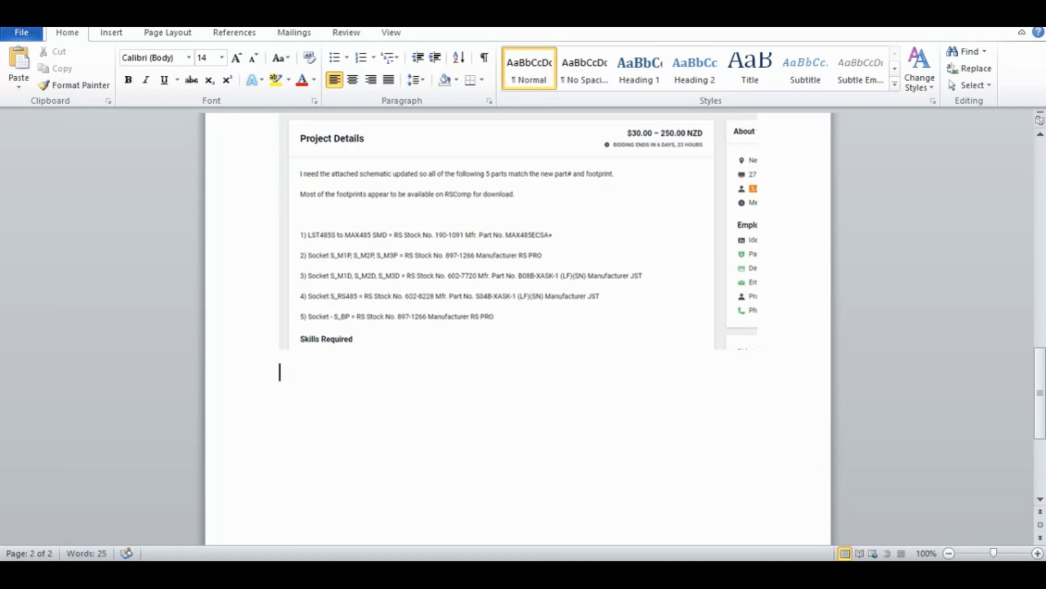
key(Return)
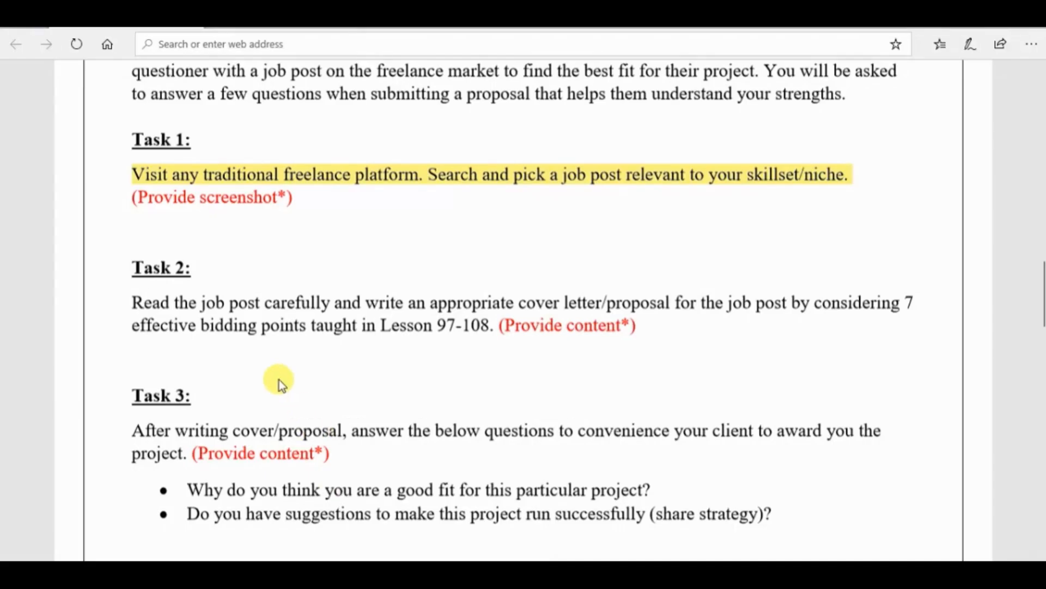
Highlight the Task 2 instruction text in yellow in the exercise PDF
drag(132, 303, 479, 325)
click(443, 357)
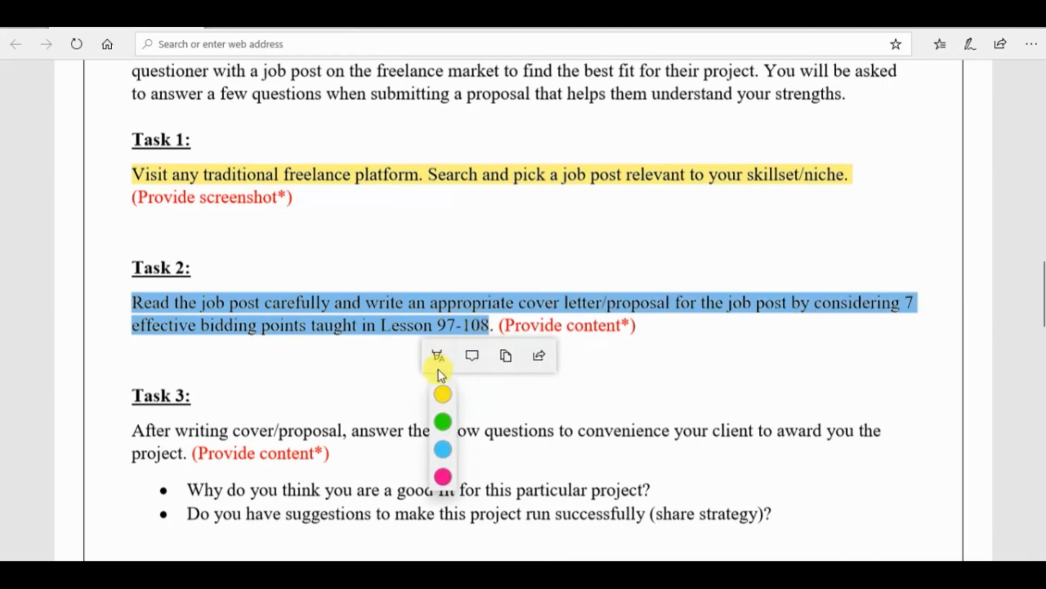
click(439, 393)
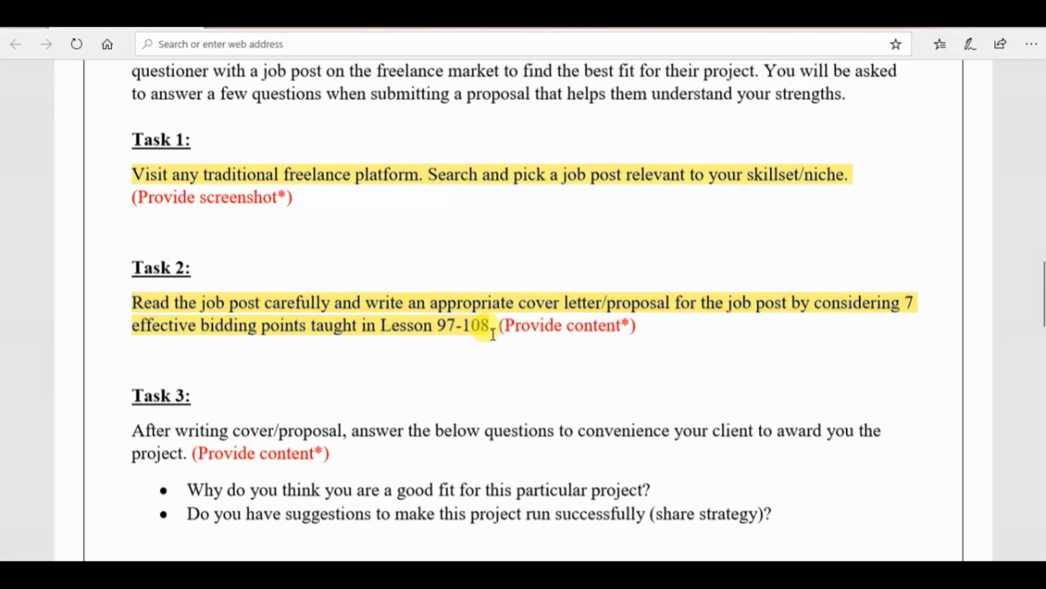
Copy the Task 2 heading and instruction from the PDF and paste them below the job details screenshot in Word
drag(490, 330, 134, 278)
key(ctrl+c)
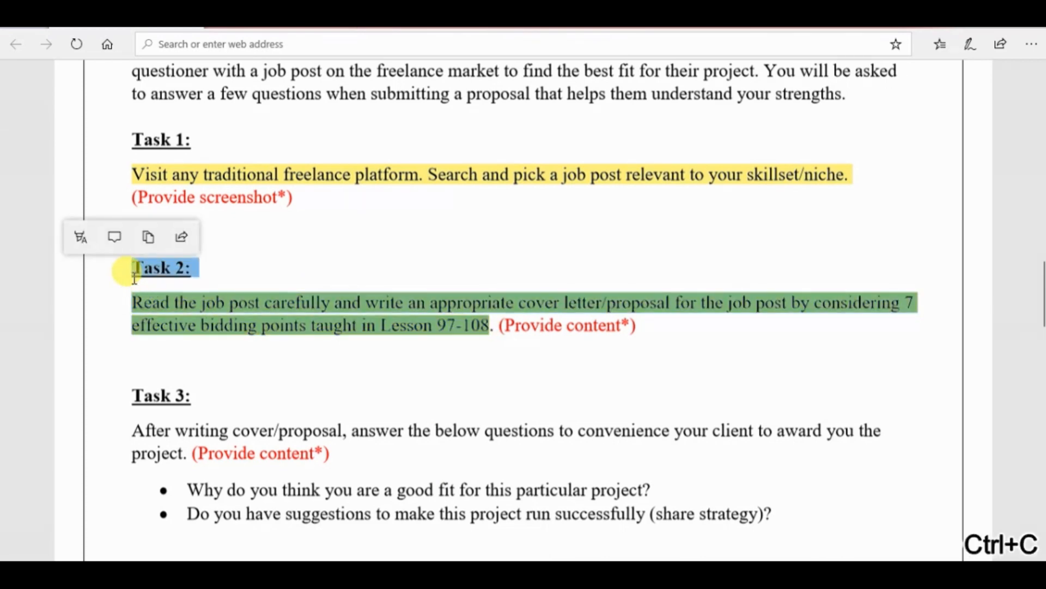
key(alt+Tab)
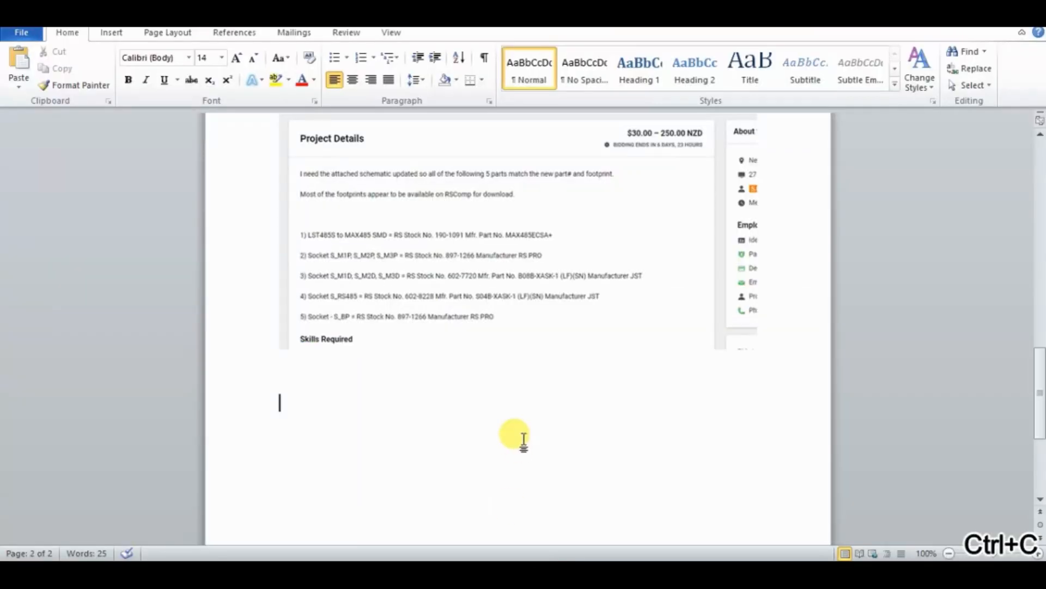
key(ctrl+v)
Format the "Task 2:" heading in bold at font size 20
drag(315, 406, 276, 403)
click(222, 58)
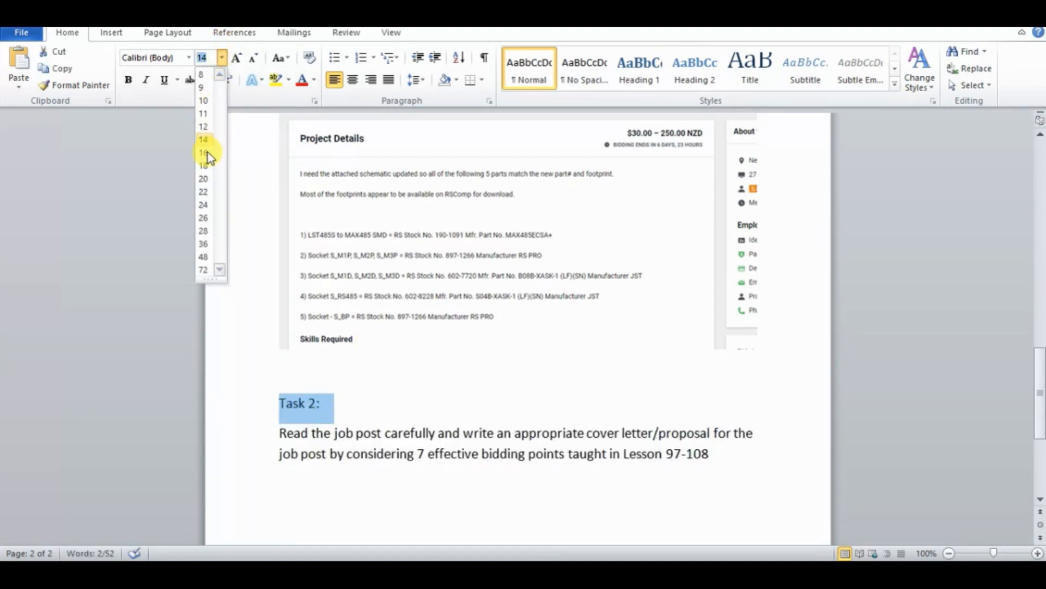
click(205, 177)
click(128, 80)
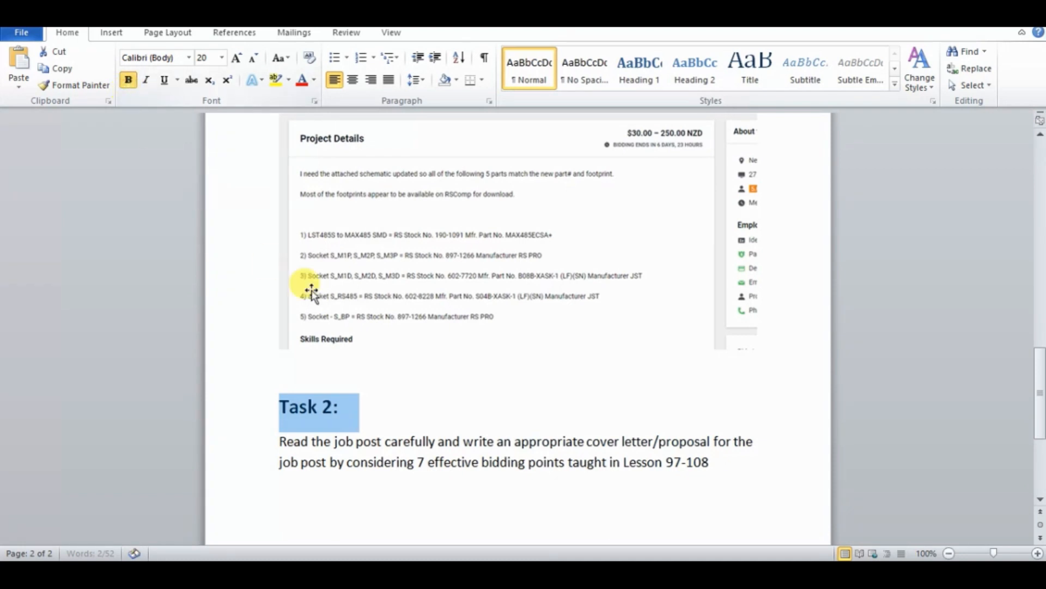
End the Task 2 instruction with a full stop and start a new line below it
click(722, 463)
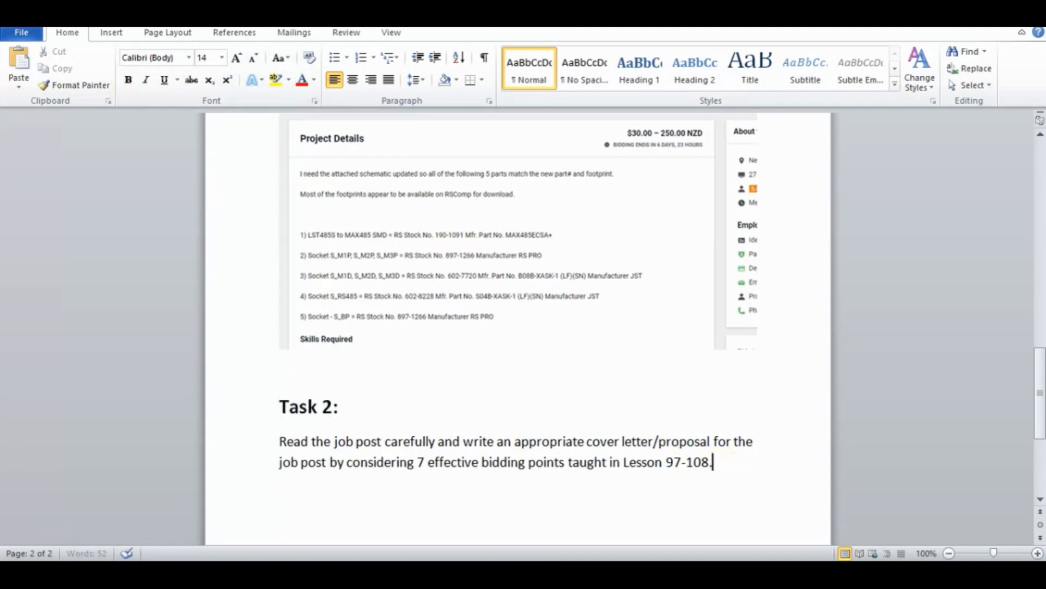
text(.)
key(Return)
Go back to the Eagle PCB job post in Chrome and examine the "Describe your proposal" section of its bid form
click(436, 572)
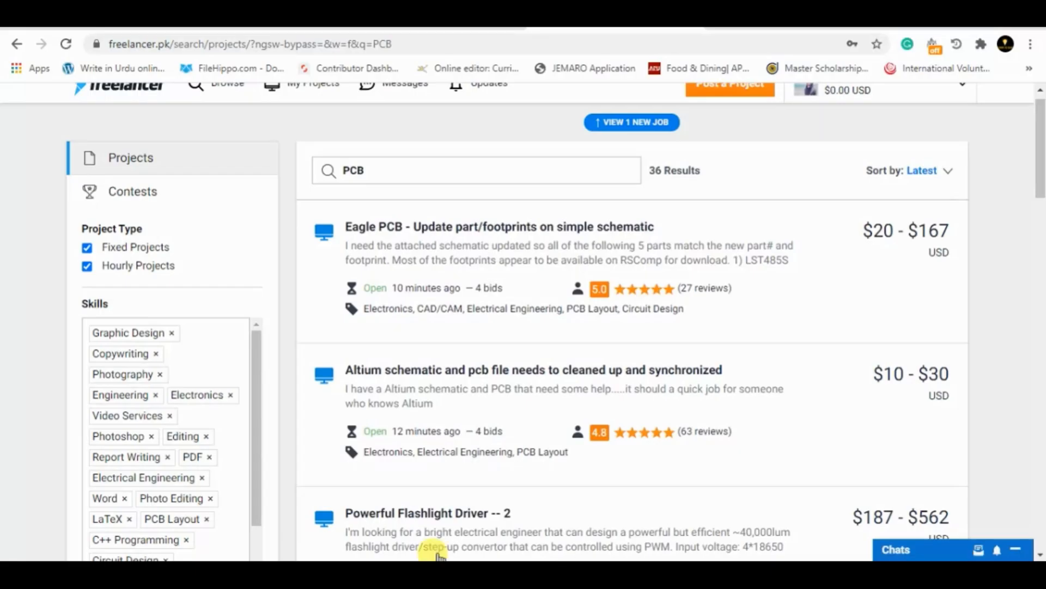
click(714, 22)
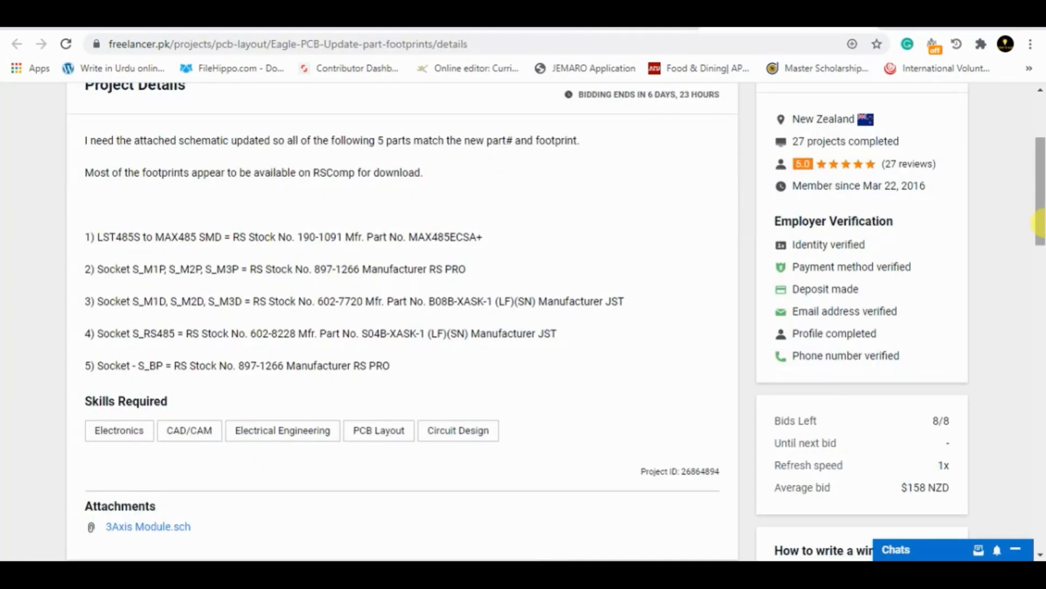
drag(1040, 225, 1040, 338)
click(106, 285)
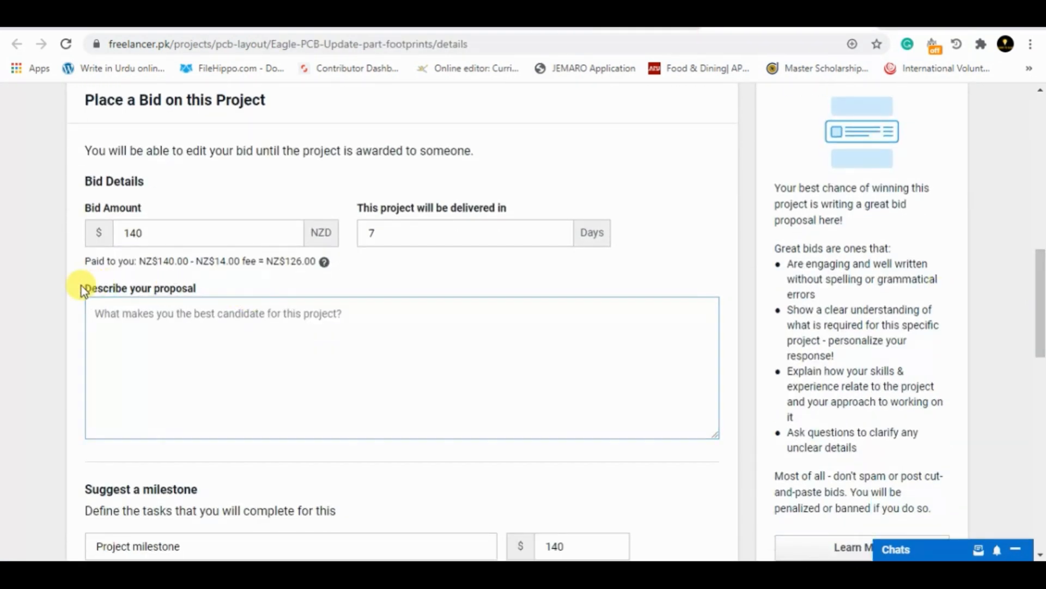
click(84, 286)
drag(182, 292, 217, 289)
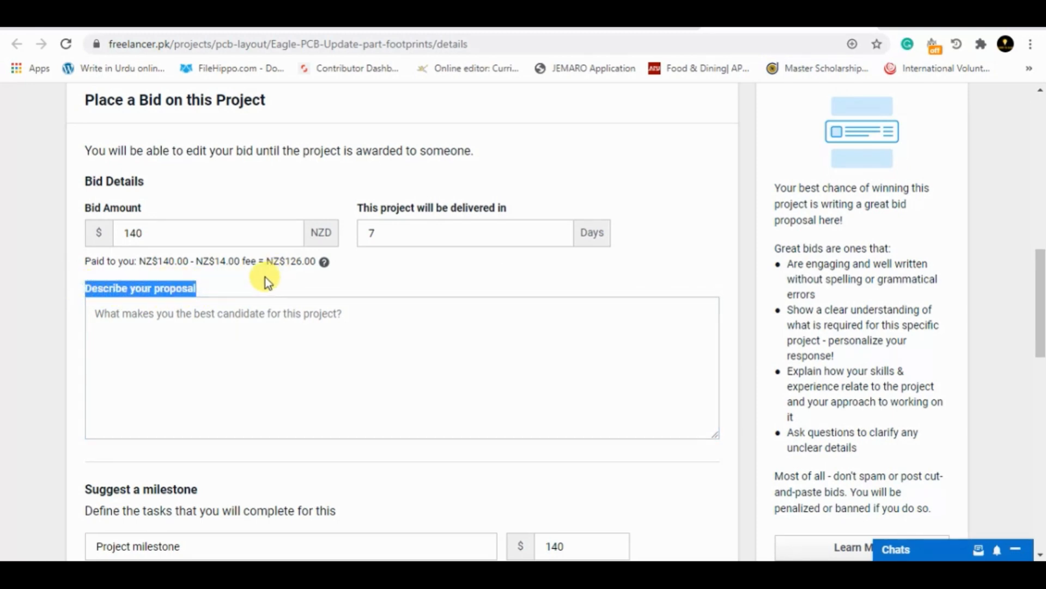
Try out a sample proposal text about electrical engineering experience in the bid's proposal field and clear it
click(219, 279)
drag(203, 290, 90, 289)
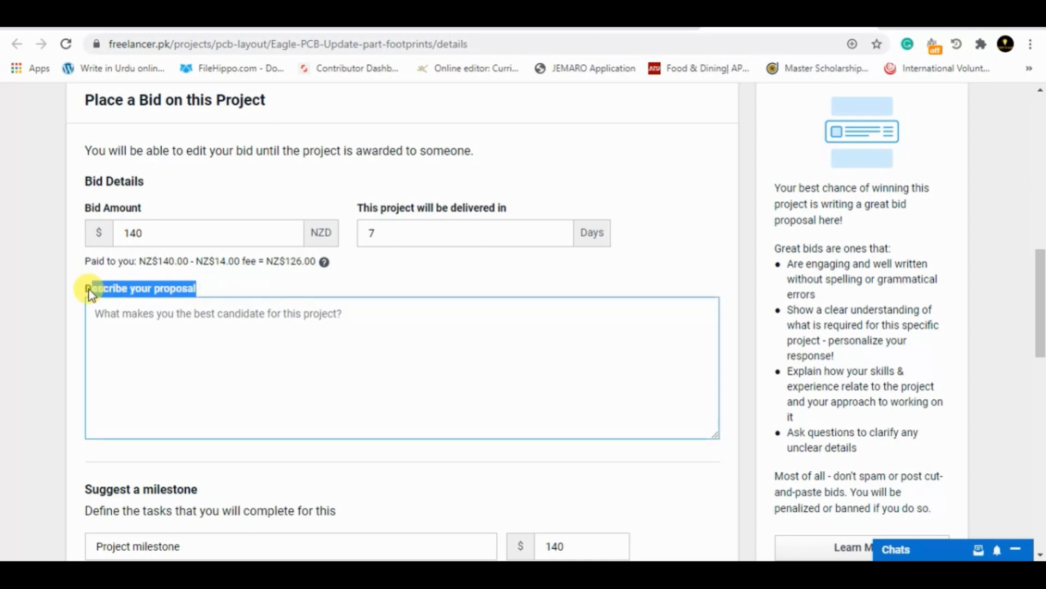
click(156, 318)
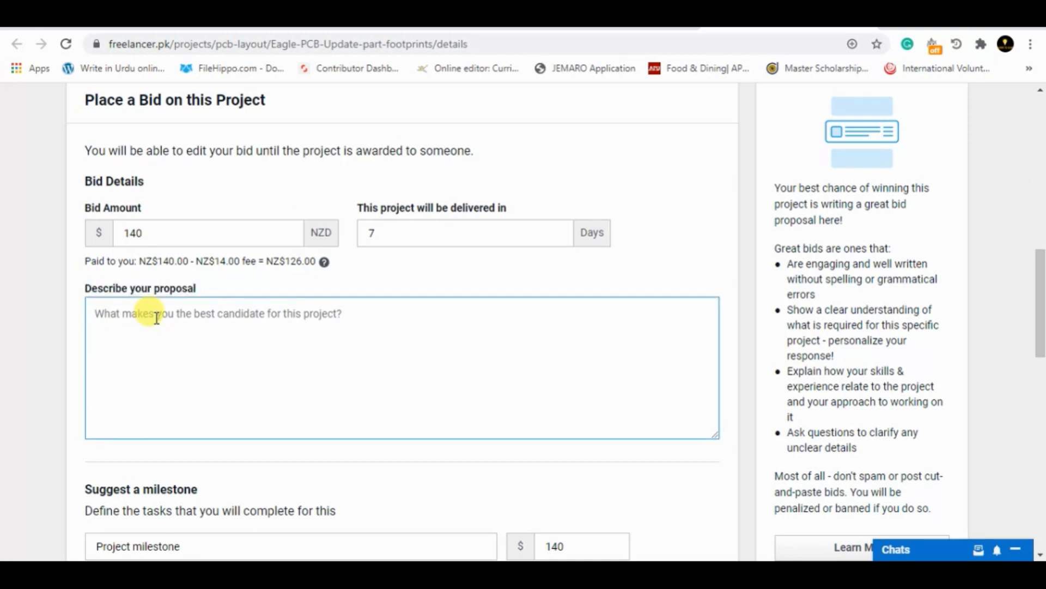
text(W)
key(BackSpace)
text(W)
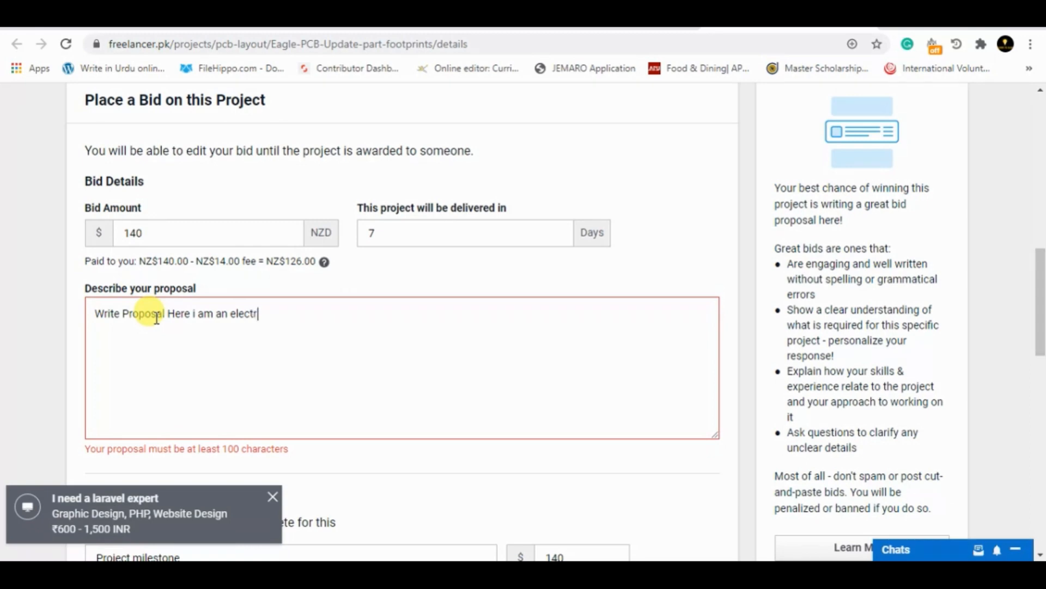
text(en)
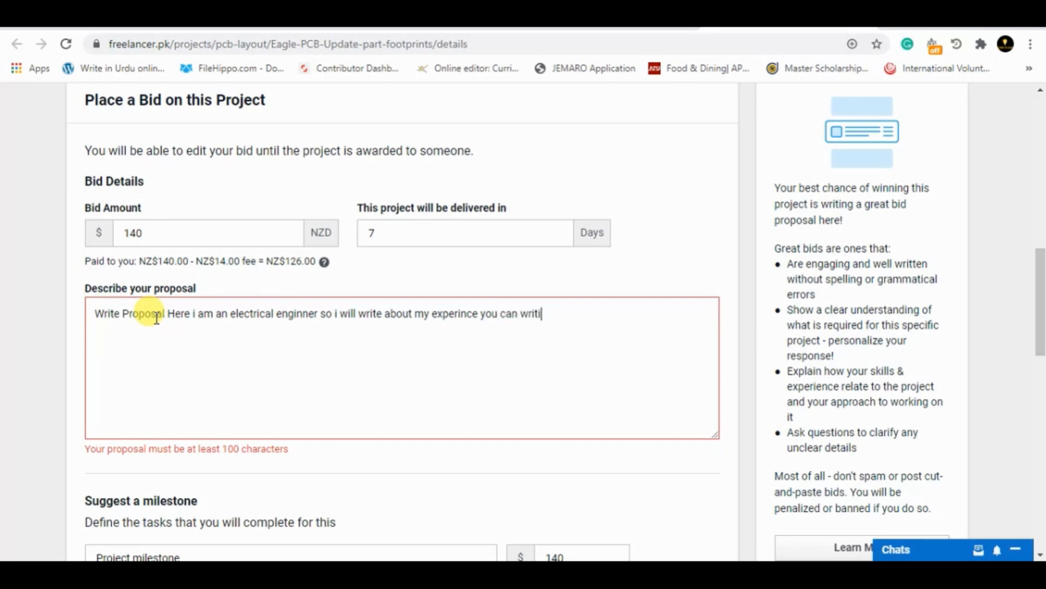
text(a)
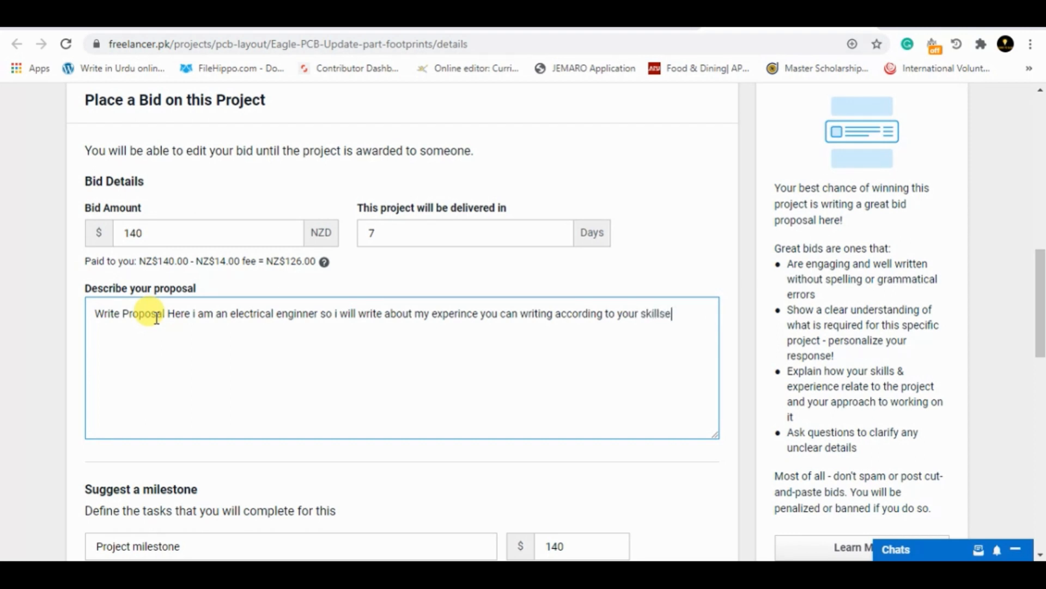
key(ctrl+a)
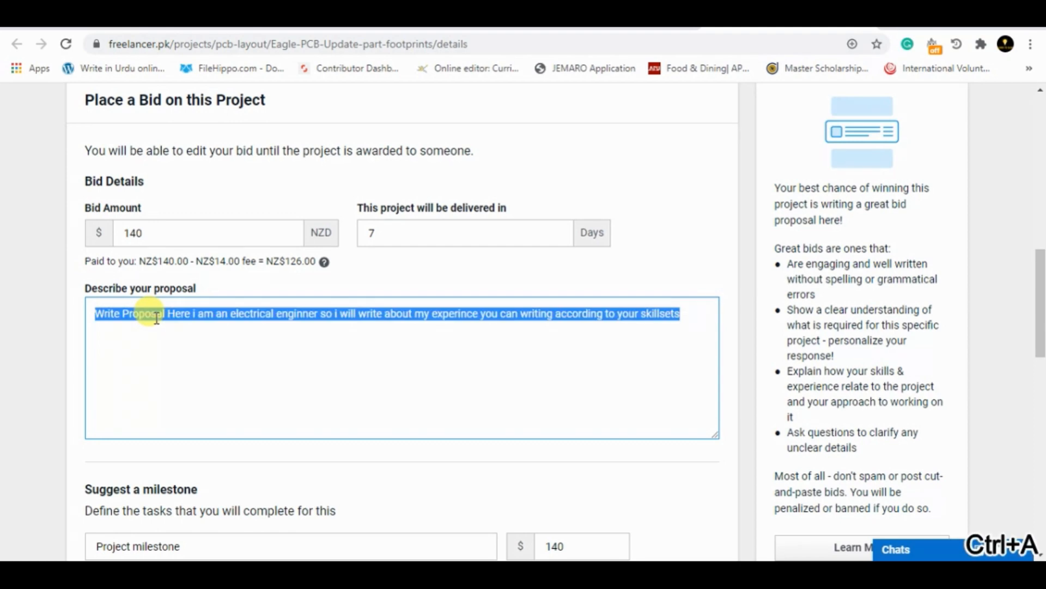
key(BackSpace)
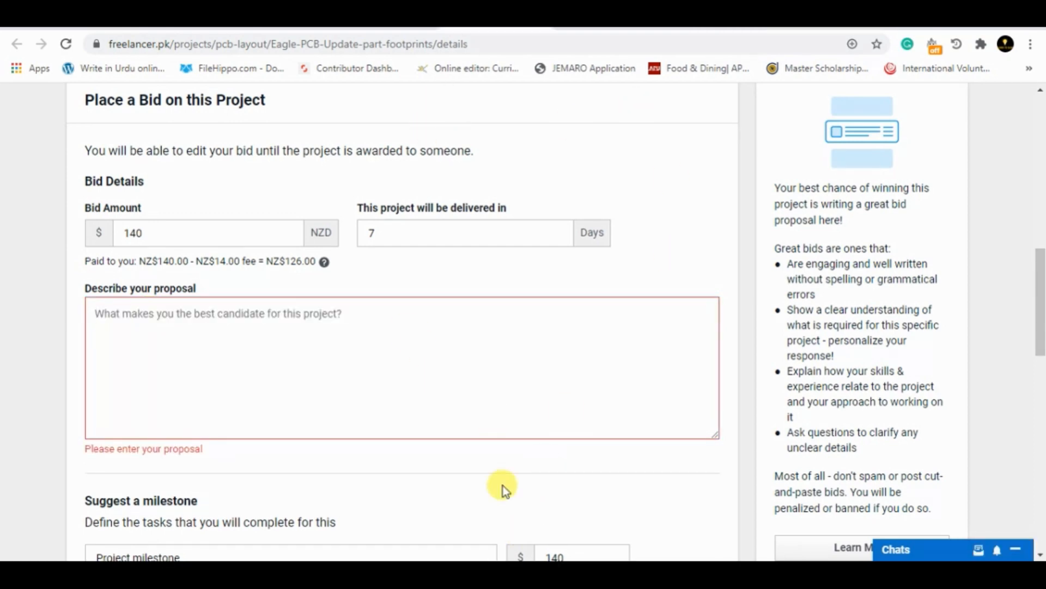
Switch to Word and write "I have already written a proposal" below the Task 2 instruction
key(alt+Tab)
text(I )
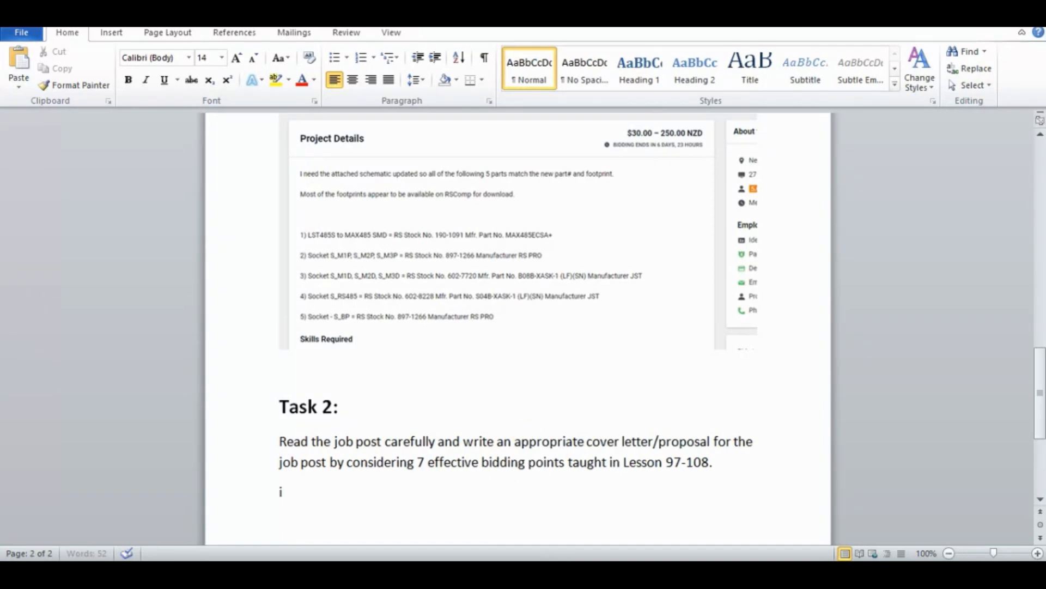
text(al)
key(BackSpace)
key(BackSpace)
text(have already wr)
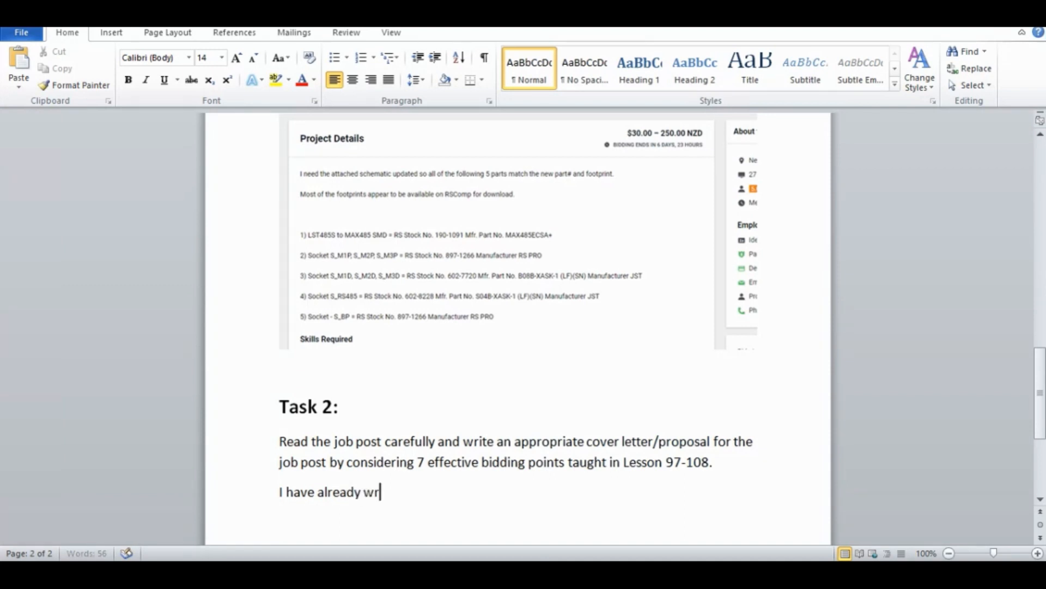
text(itten a perposal)
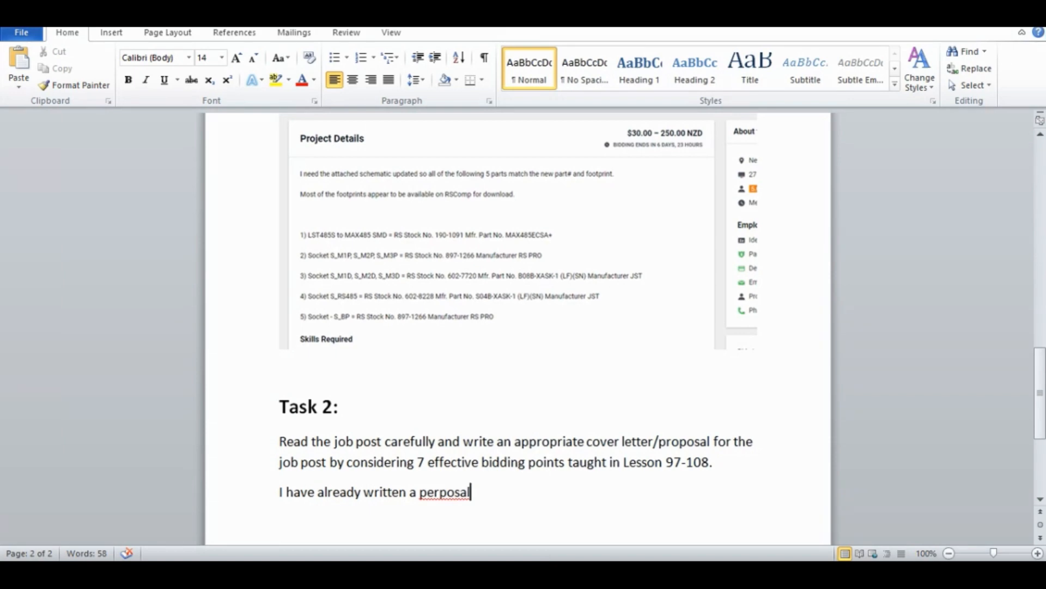
key(BackSpace)
key(BackSpace)
key(BackSpace)
text(o)
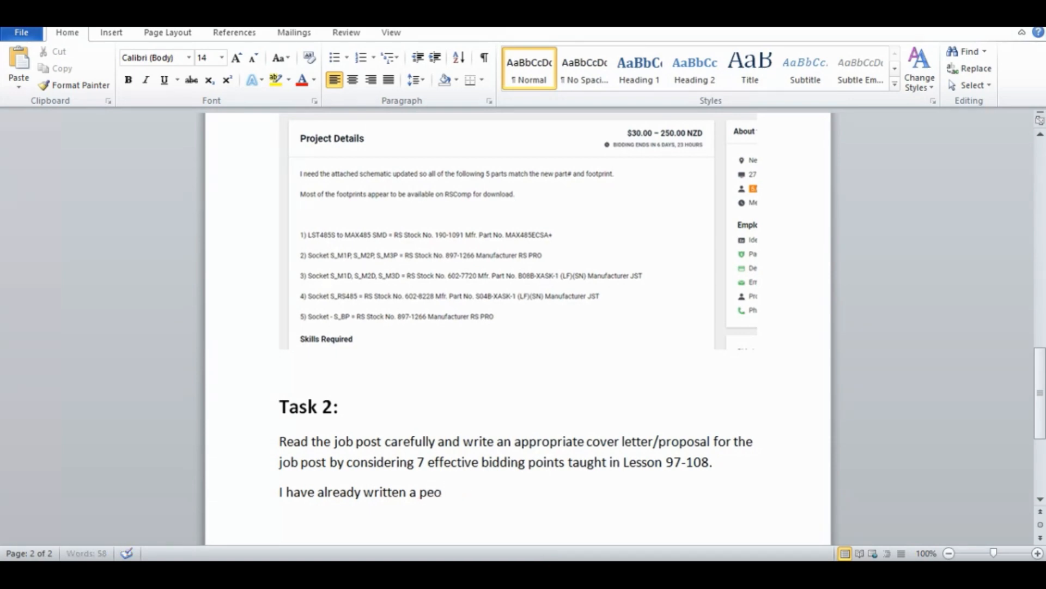
text(posal)
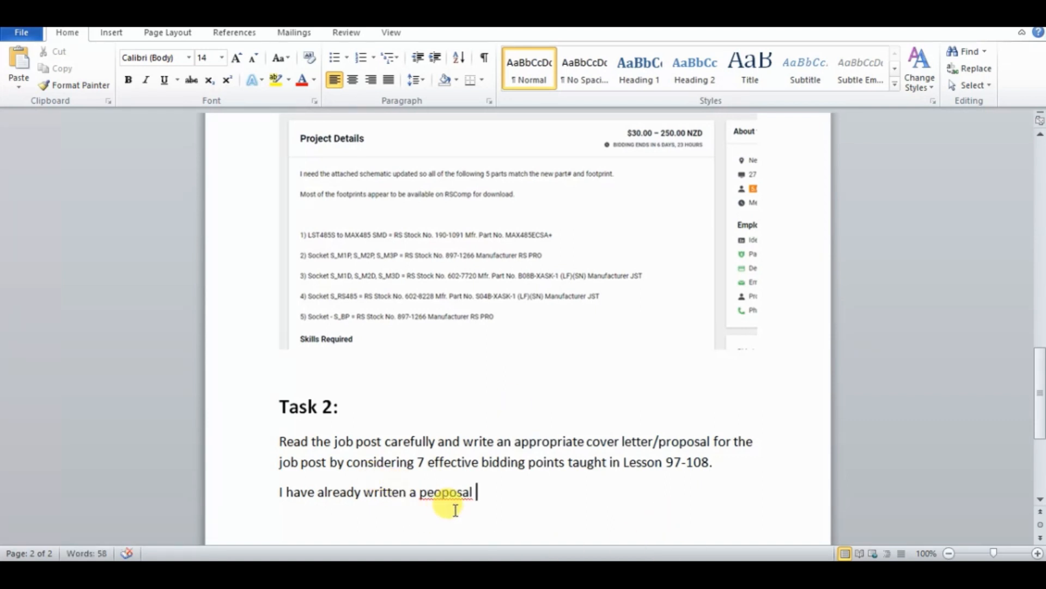
click(434, 491)
key(BackSpace)
text(r)
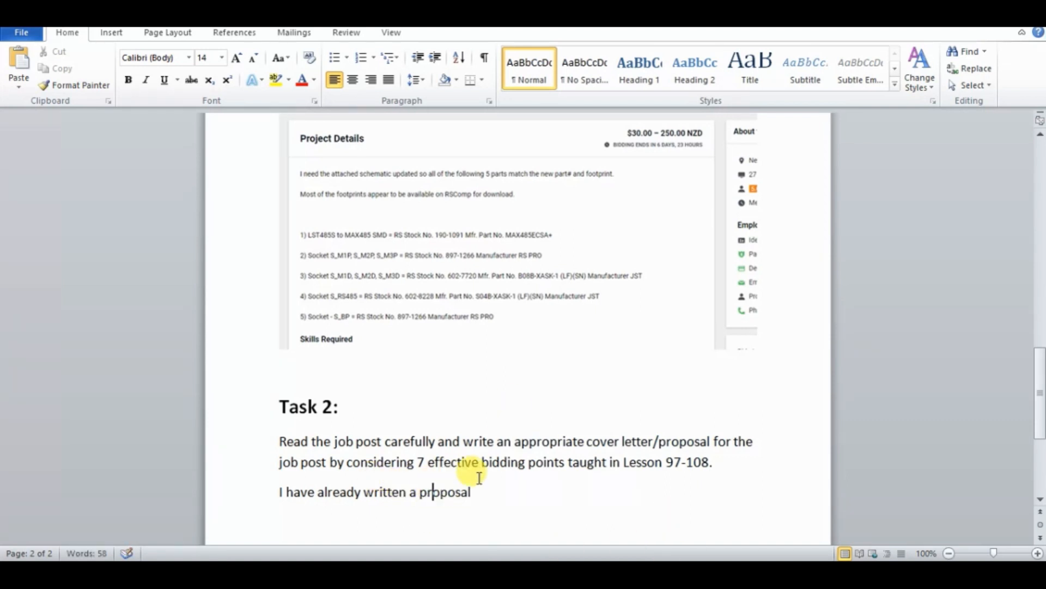
Replace the line below the Task 2 instruction with the copied PCB designer proposal
click(488, 491)
key(BackSpace)
key(BackSpace)
key(BackSpace)
key(BackSpace)
key(BackSpace)
key(BackSpace)
key(BackSpace)
key(BackSpace)
key(BackSpace)
key(BackSpace)
key(BackSpace)
key(BackSpace)
key(BackSpace)
key(BackSpace)
key(BackSpace)
key(BackSpace)
key(BackSpace)
key(BackSpace)
key(BackSpace)
key(BackSpace)
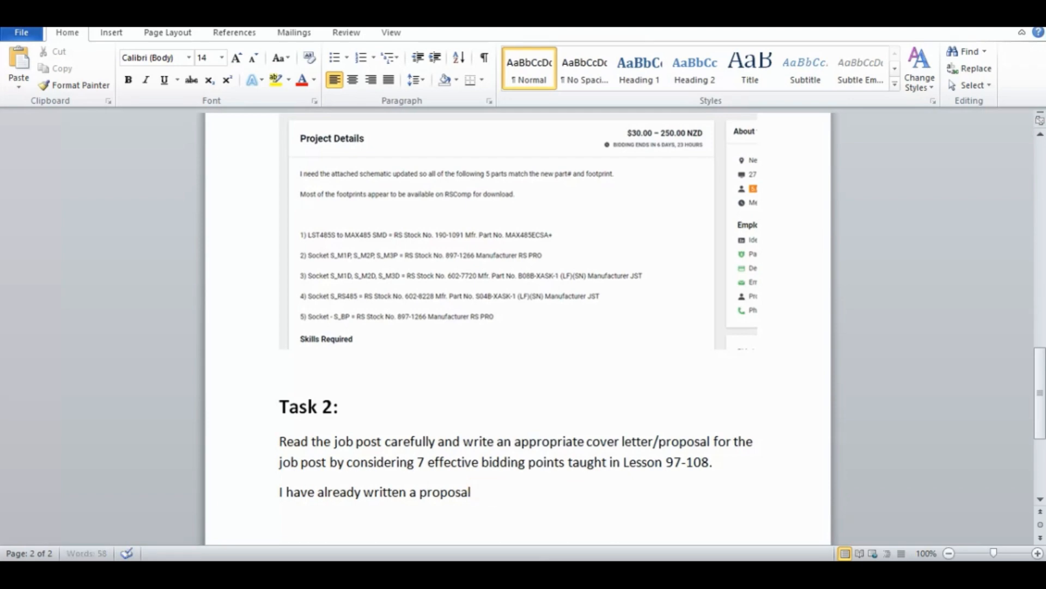
key(BackSpace)
key(BackSpace)
key(BackSpace)
key(BackSpace)
key(BackSpace)
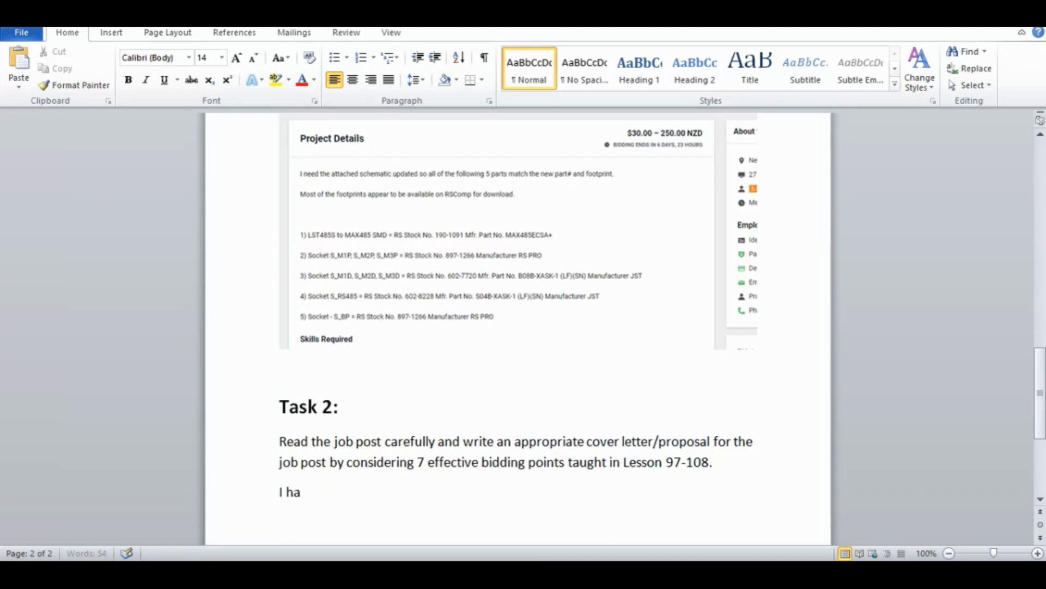
key(BackSpace)
key(ctrl+v)
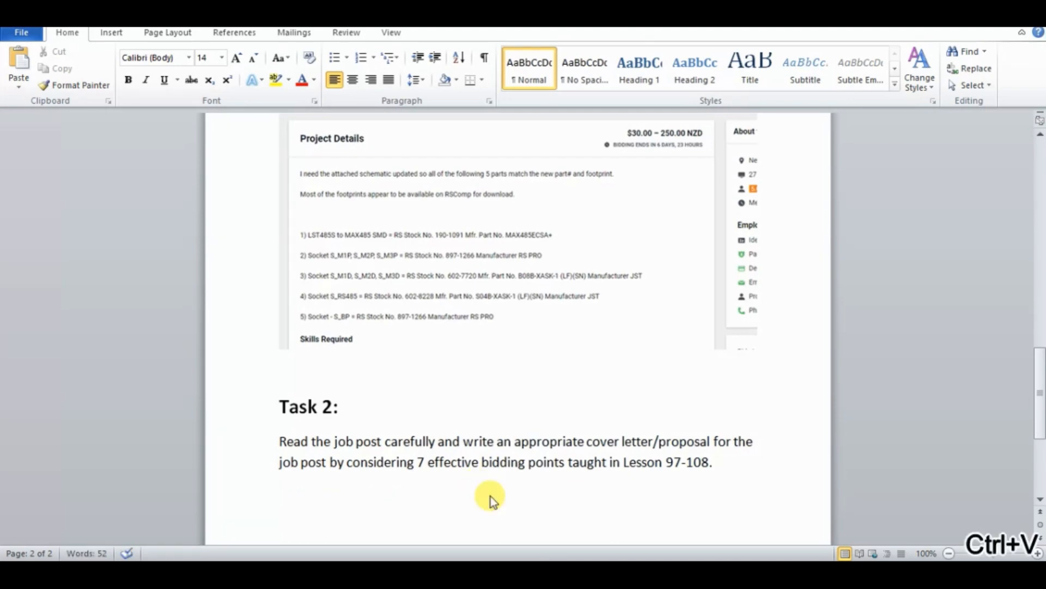
drag(1041, 432, 1042, 345)
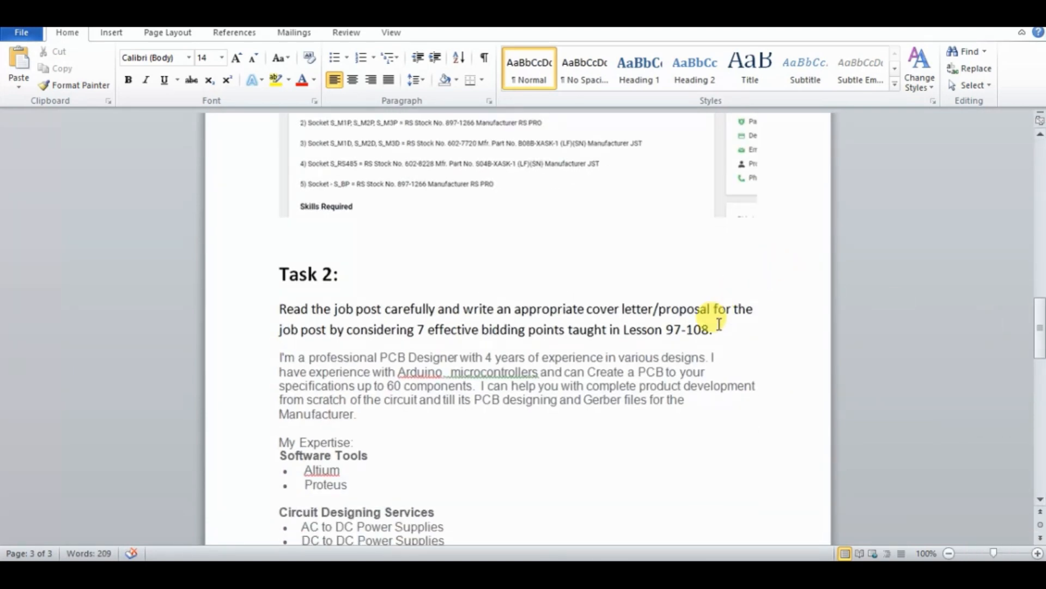
Add a "Proposal :" heading above the pasted proposal, leaving an empty line after the Task 2 instruction
click(718, 324)
key(Return)
key(Return)
text(P)
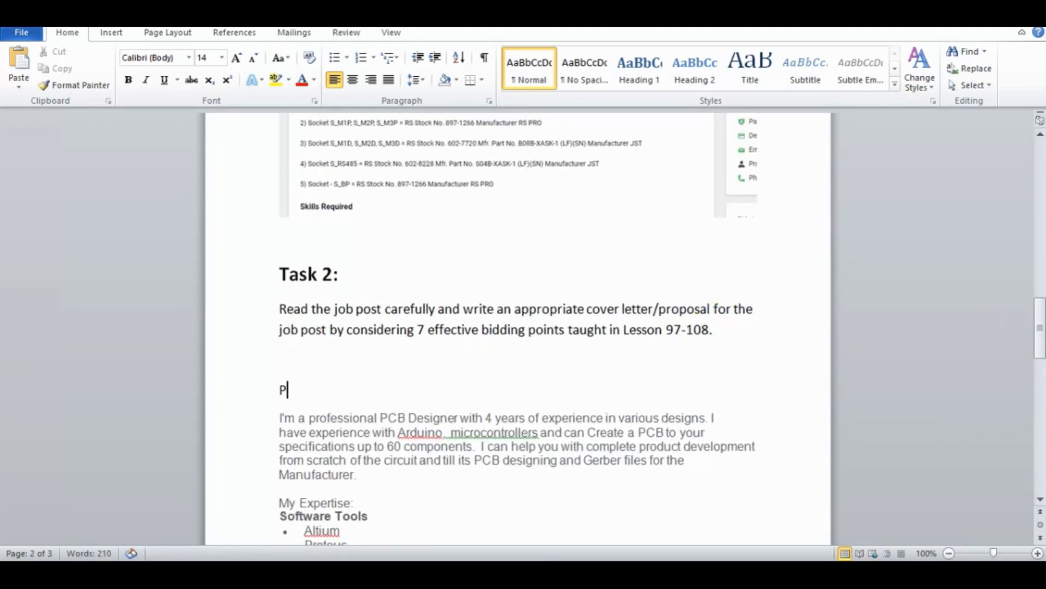
text(ropos)
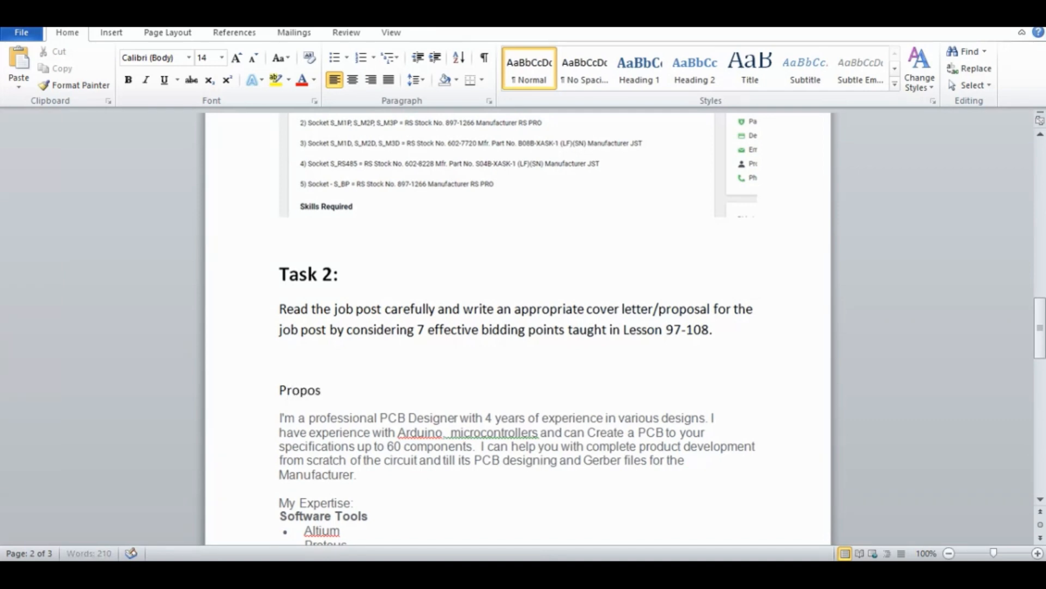
text(al :)
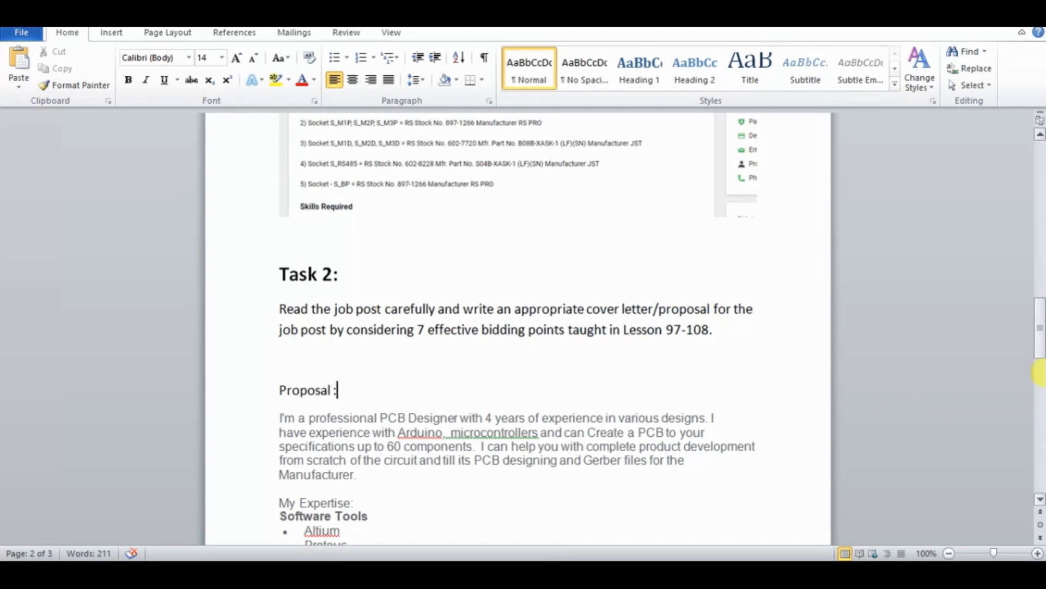
Accept the suggested spacing correction before "microcontrollers" in the proposal's first paragraph and leave "Arduino" as written
drag(1038, 327, 1040, 338)
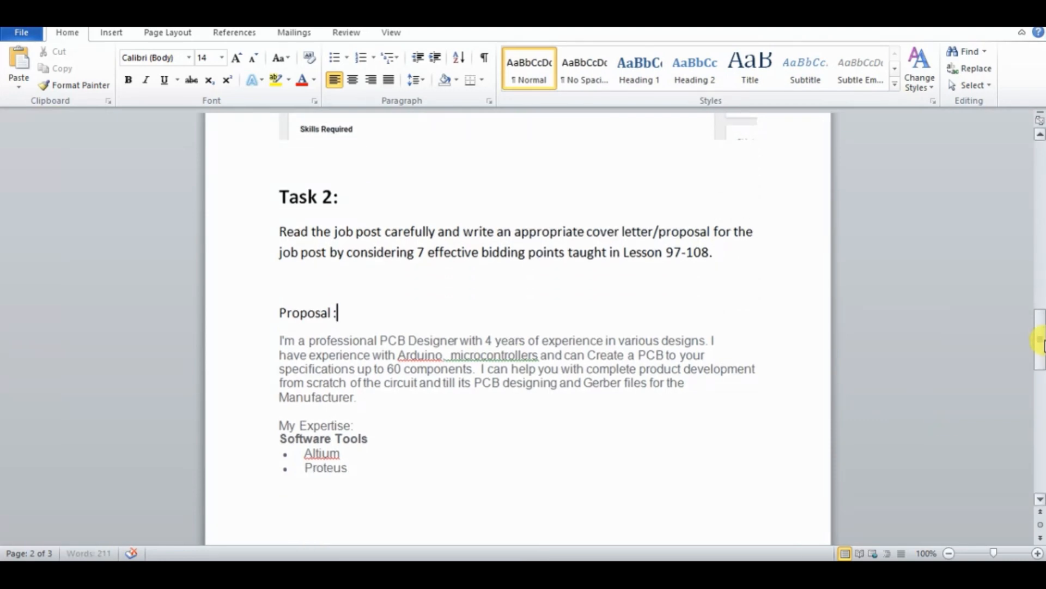
right_click(473, 354)
click(551, 369)
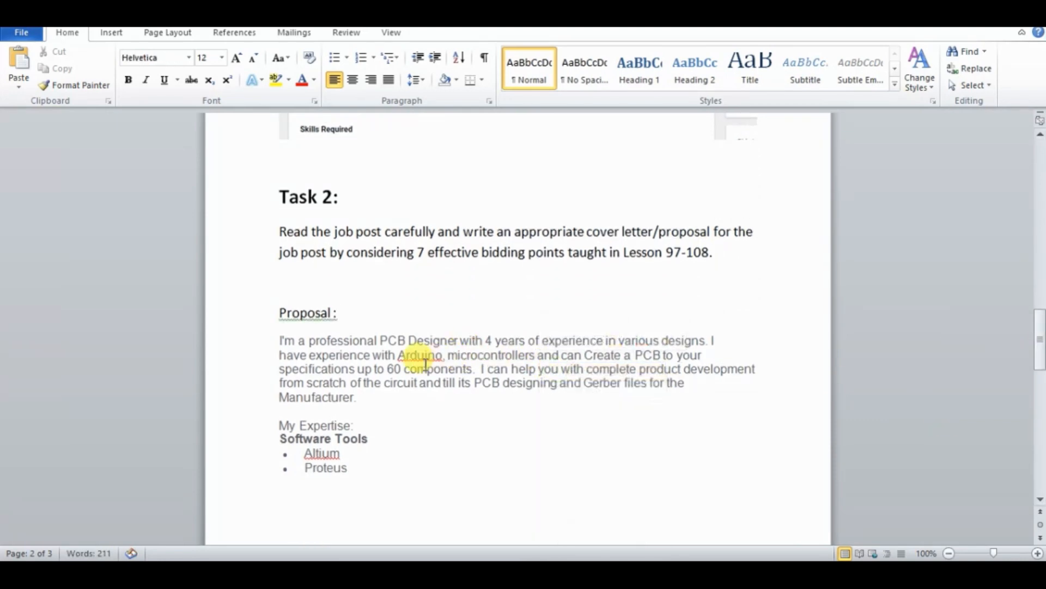
right_click(423, 353)
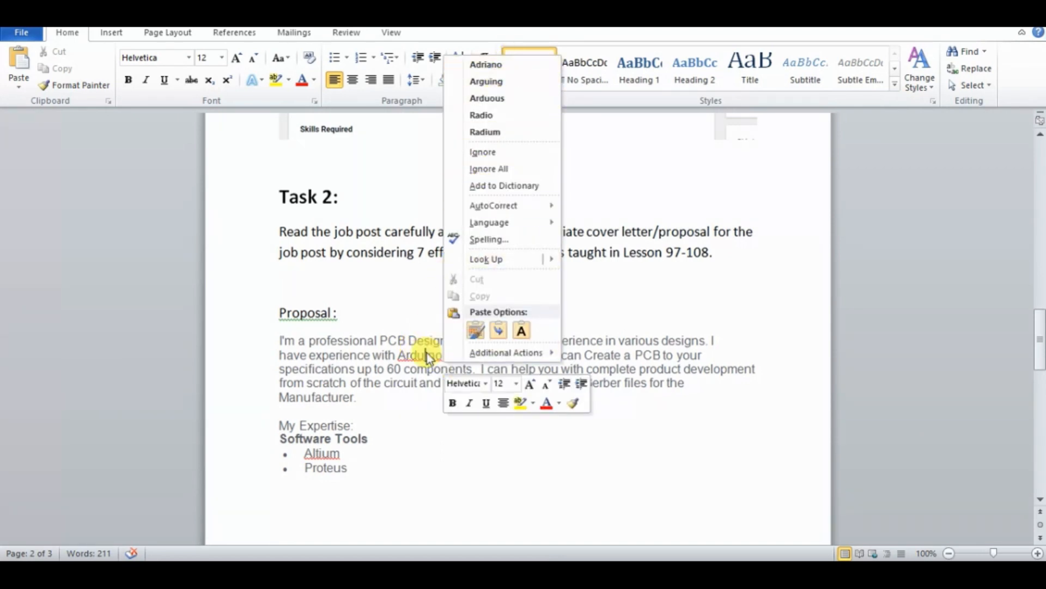
click(427, 353)
Format the "Proposal :" heading in bold at font size 20
drag(339, 313, 240, 311)
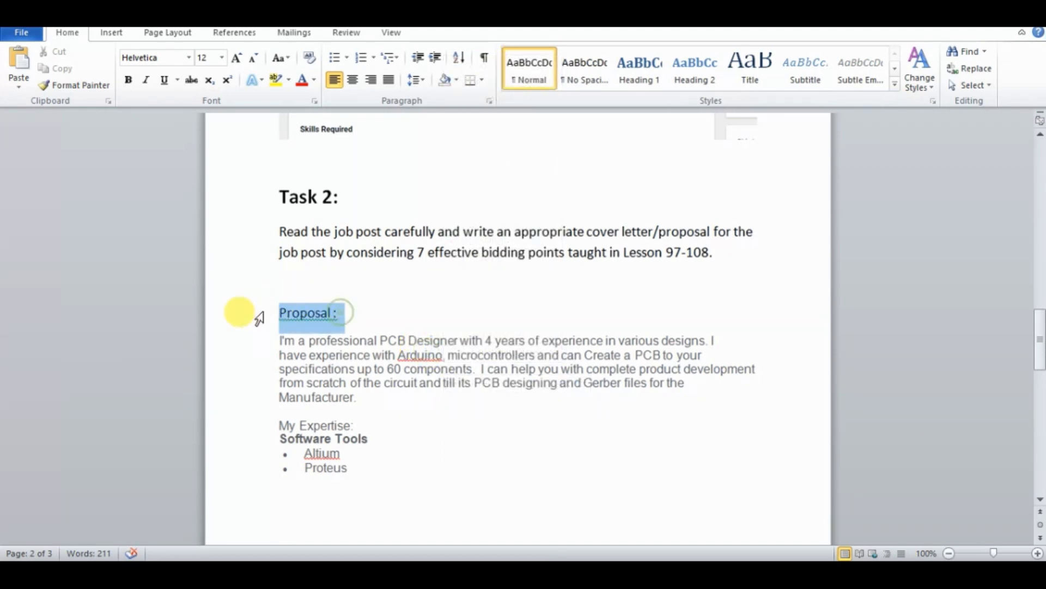
click(133, 85)
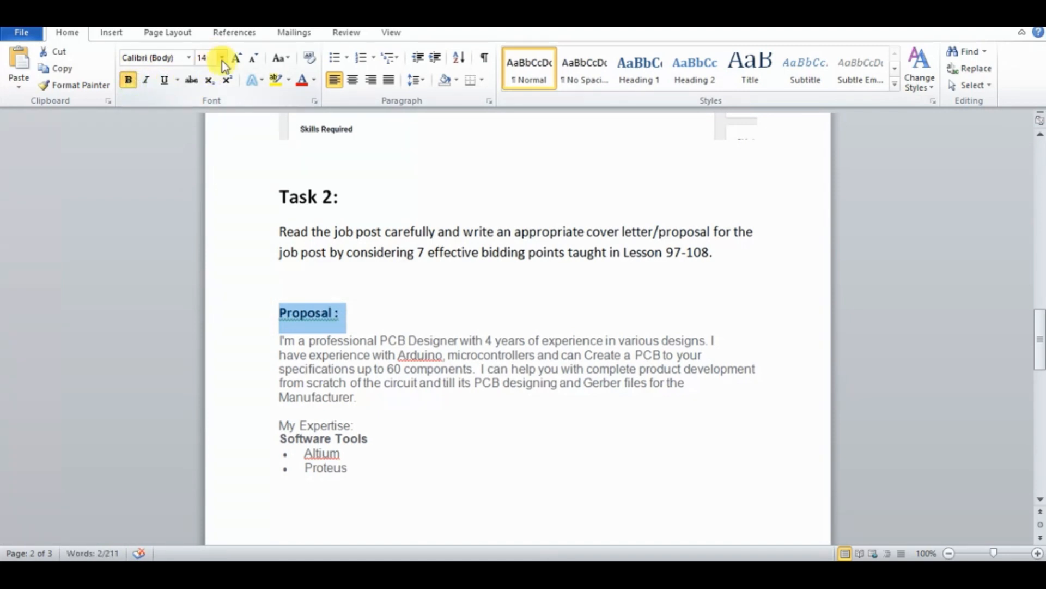
click(222, 58)
click(212, 173)
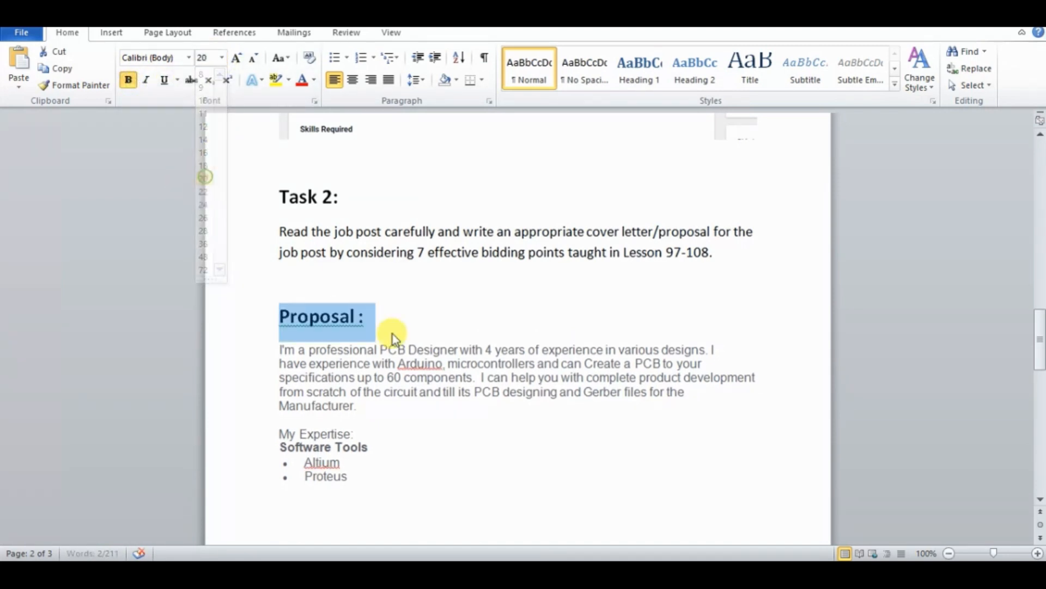
click(447, 423)
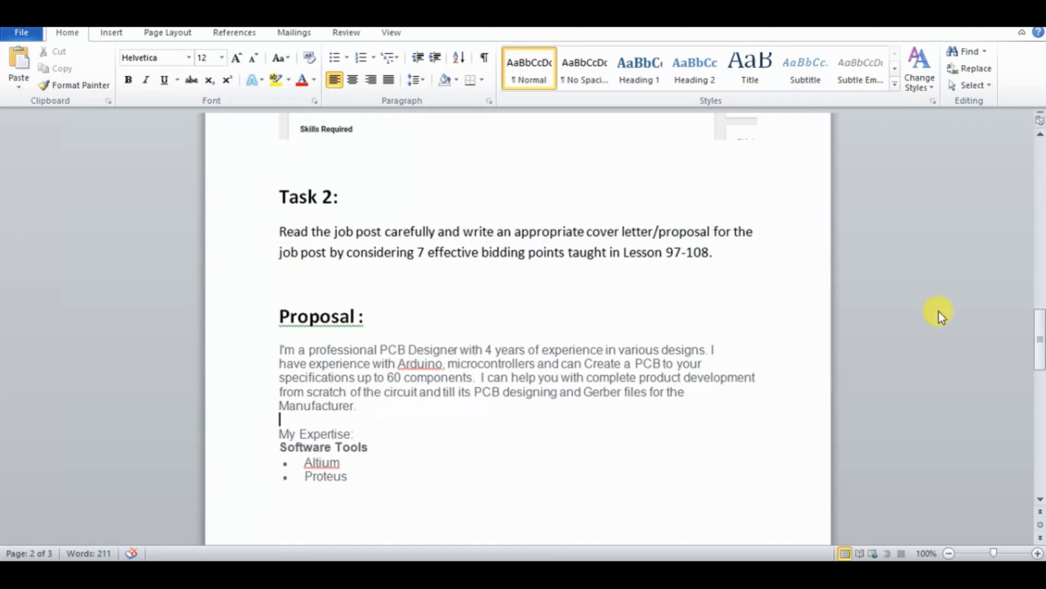
Remove the space before the colon so the heading reads "Proposal:"
right_click(418, 364)
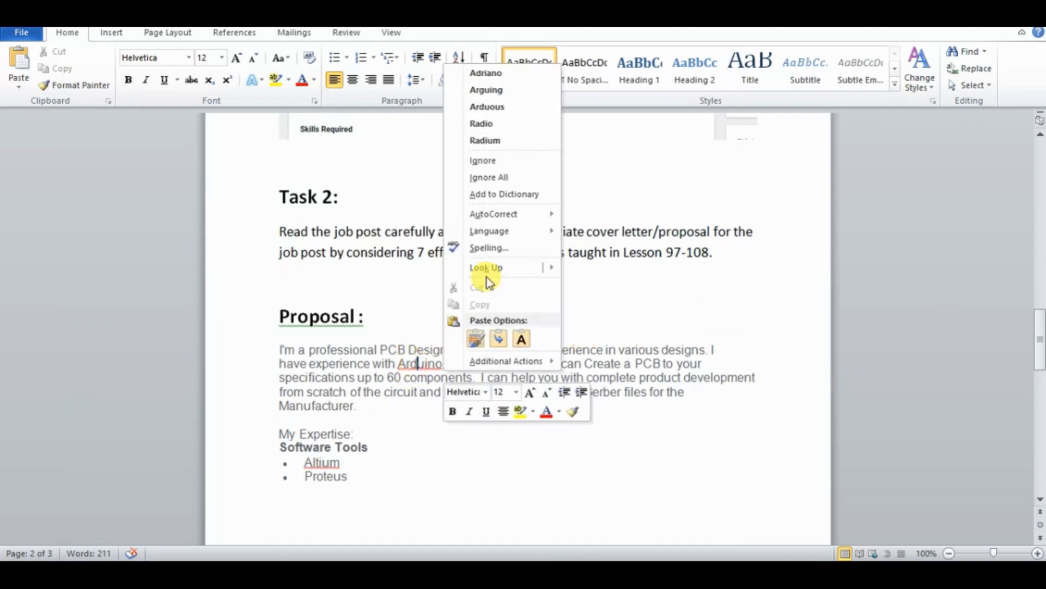
click(688, 410)
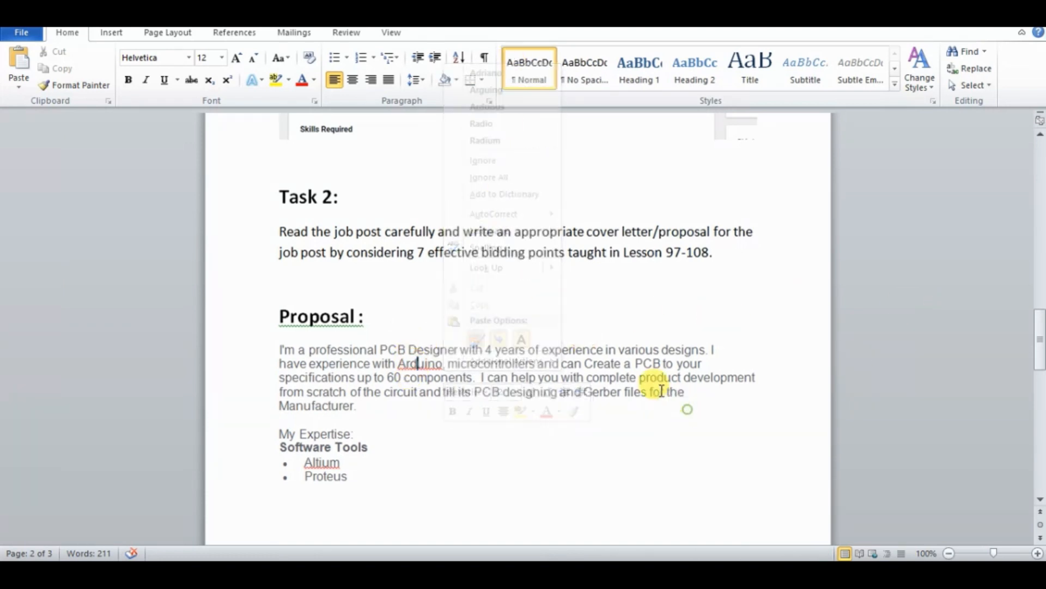
click(358, 318)
text(.com)
key(BackSpace)
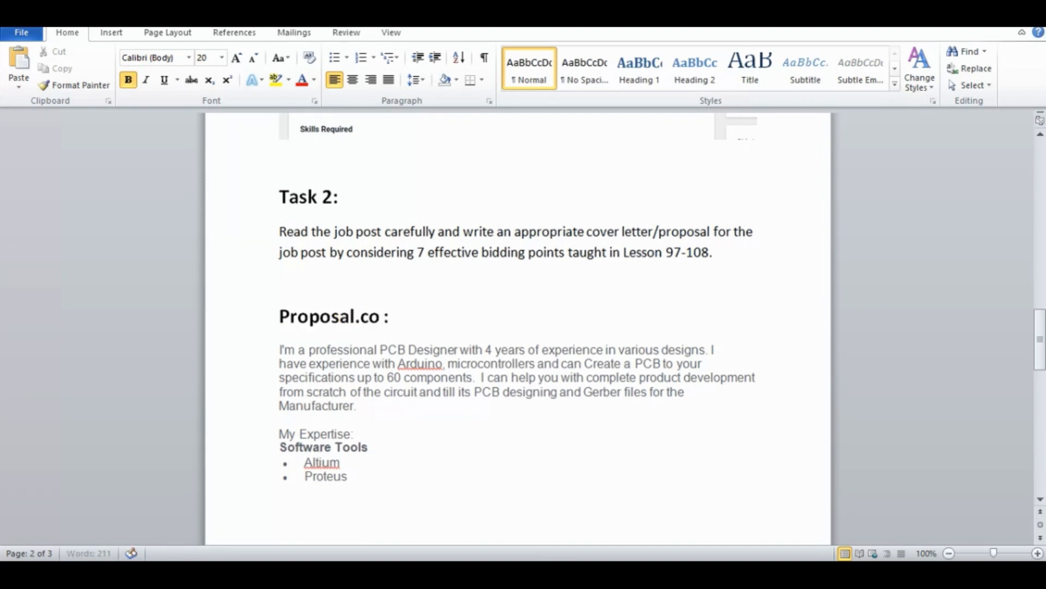
key(Delete)
Replace the sender's name under "Regards" at the end of the proposal with "XYZ"
drag(1040, 339, 1040, 433)
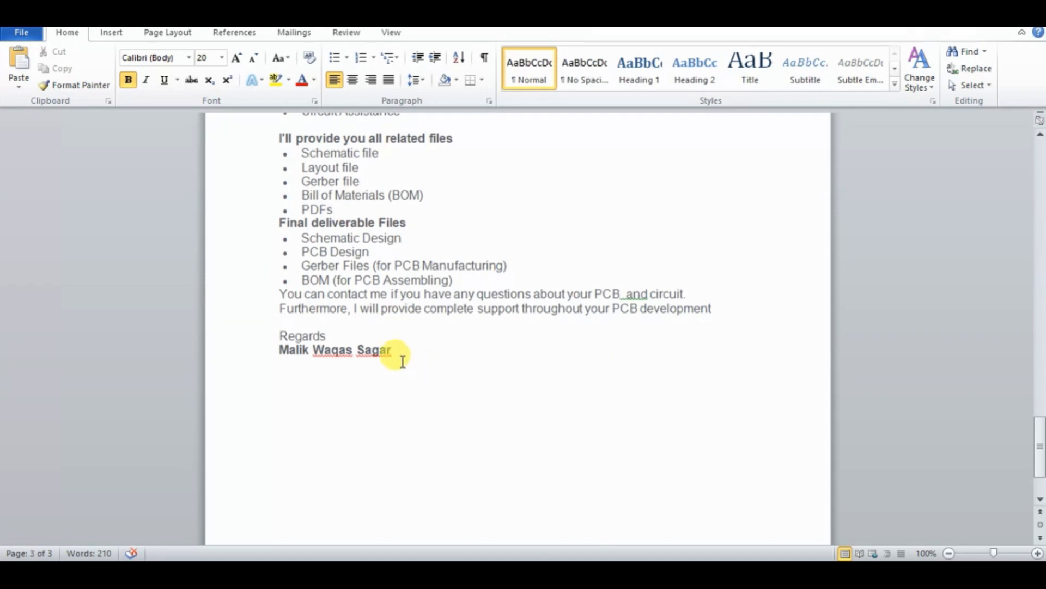
drag(396, 351, 271, 351)
text(XYZ)
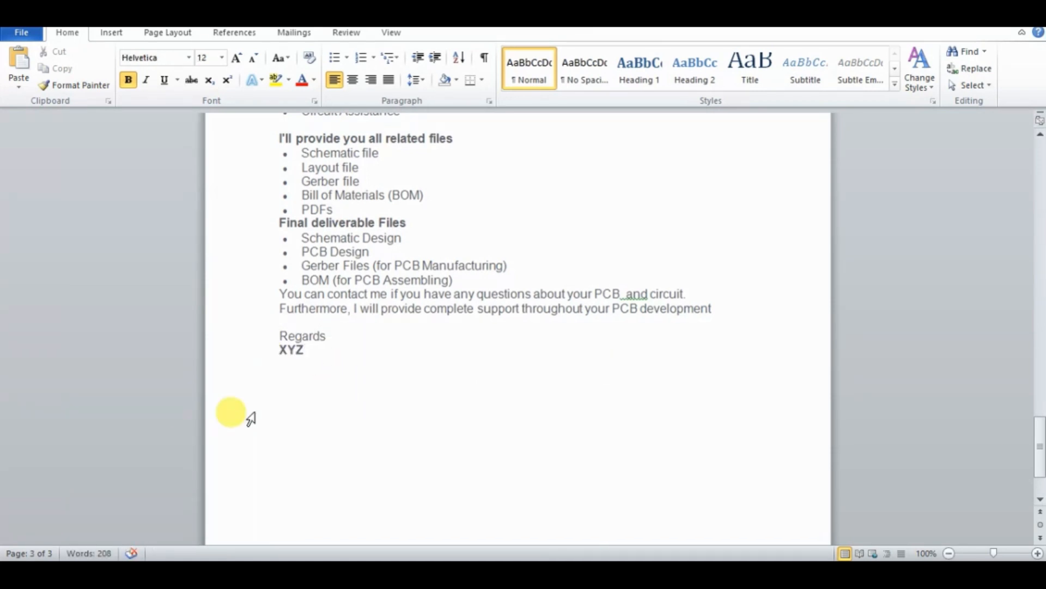
drag(1039, 444, 1039, 368)
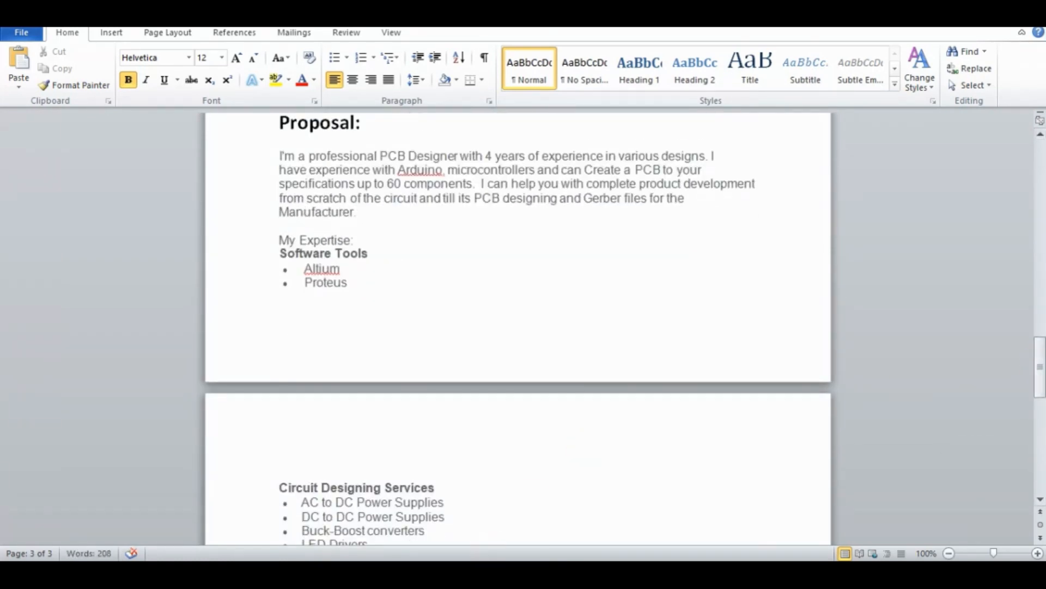
Switch to Chrome and paste the copied proposal into the bid's "Describe your proposal" field, returning to its beginning
click(89, 572)
key(ctrl+v)
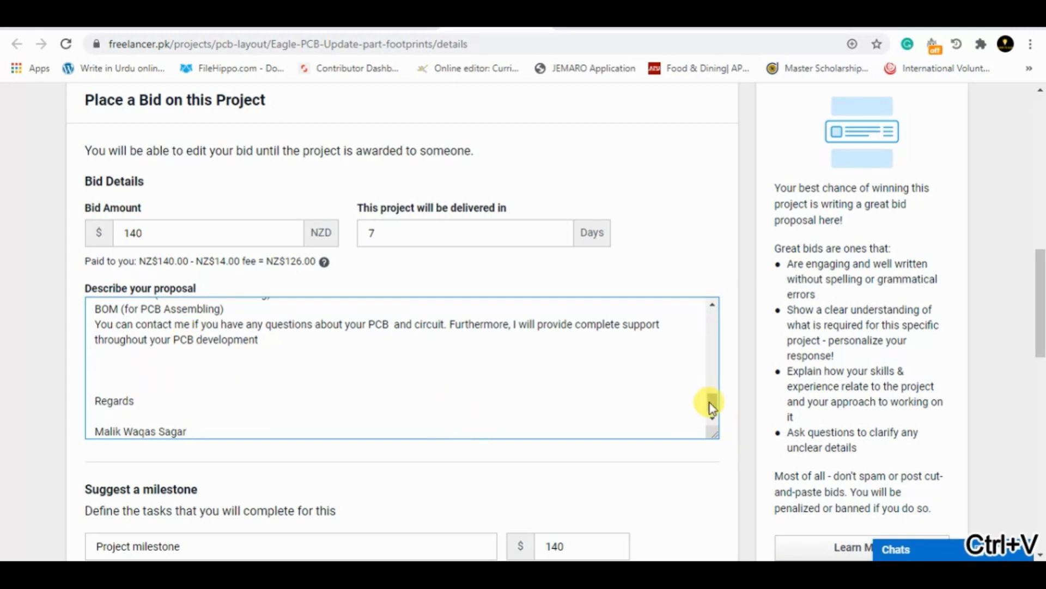
drag(712, 401, 715, 310)
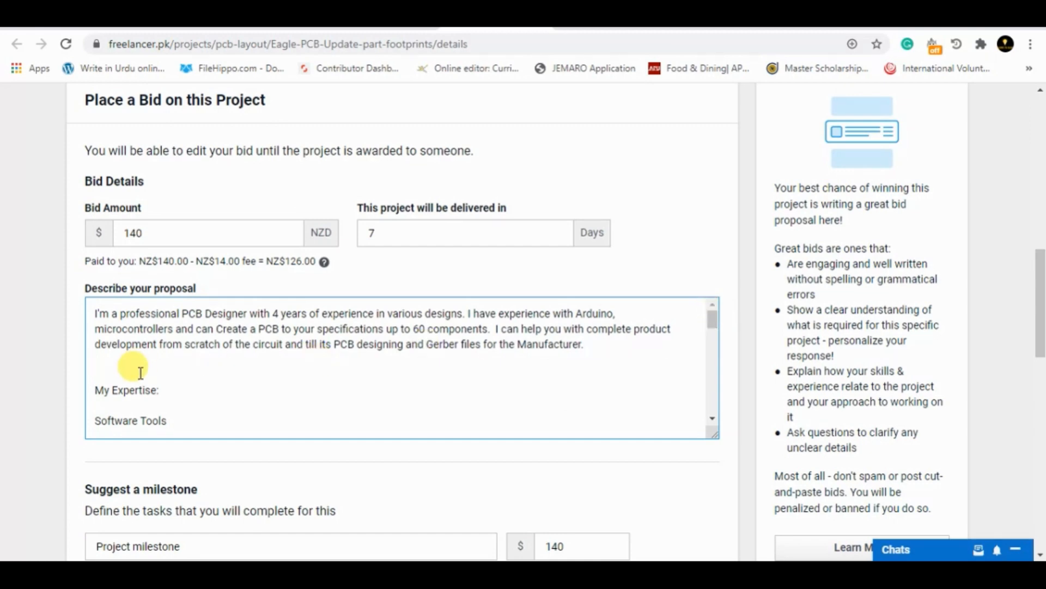
Remove the extra blank lines above "My Expertise:" and "Software Tools" in the bid's proposal text
click(98, 374)
key(BackSpace)
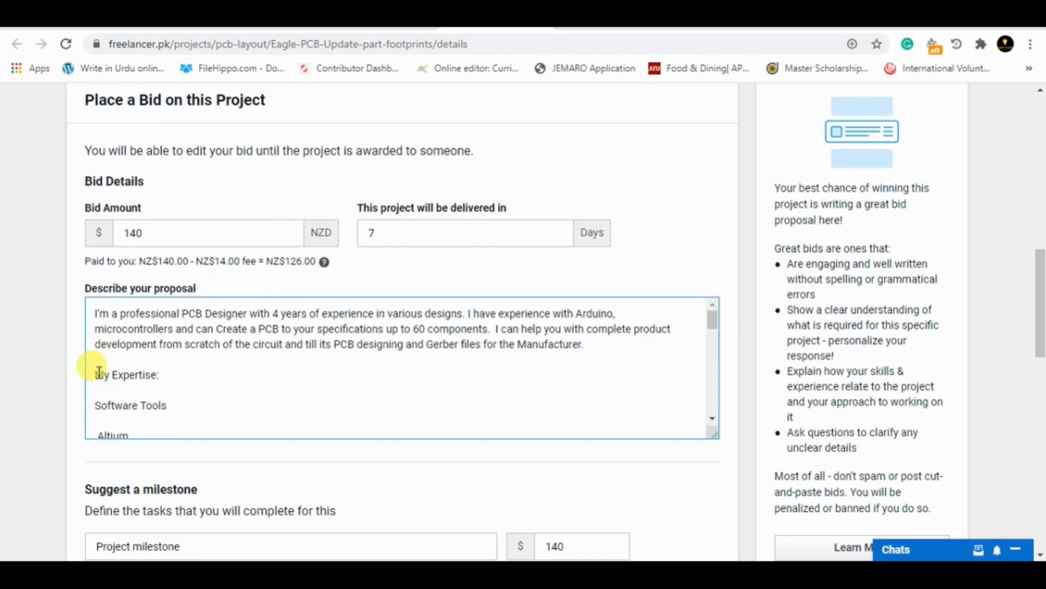
click(95, 405)
key(BackSpace)
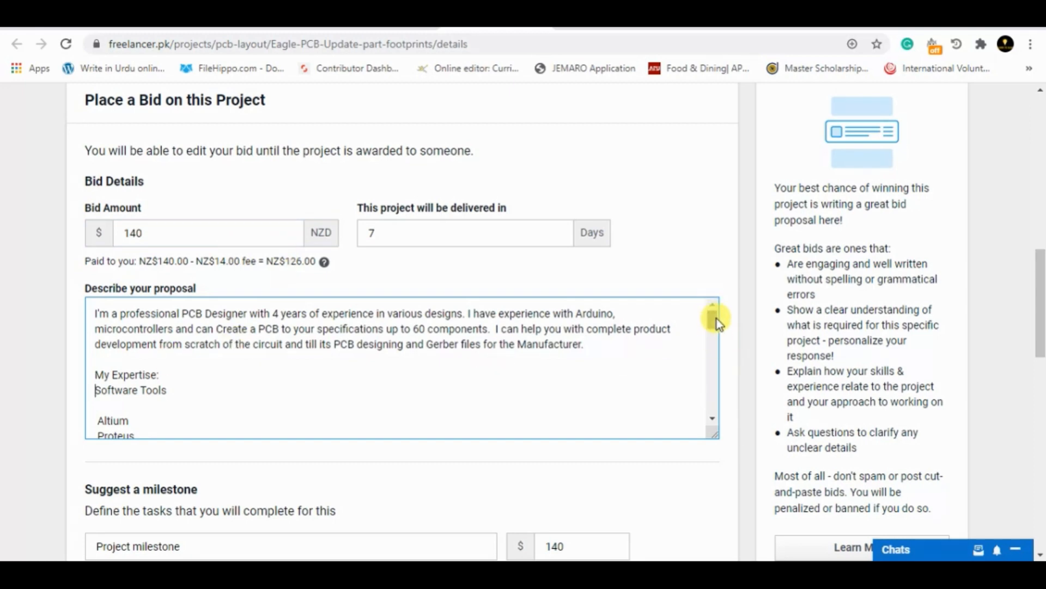
Place the bid on the Eagle PCB project and review the submitted proposal alongside the other freelancers' proposals
drag(718, 318, 717, 413)
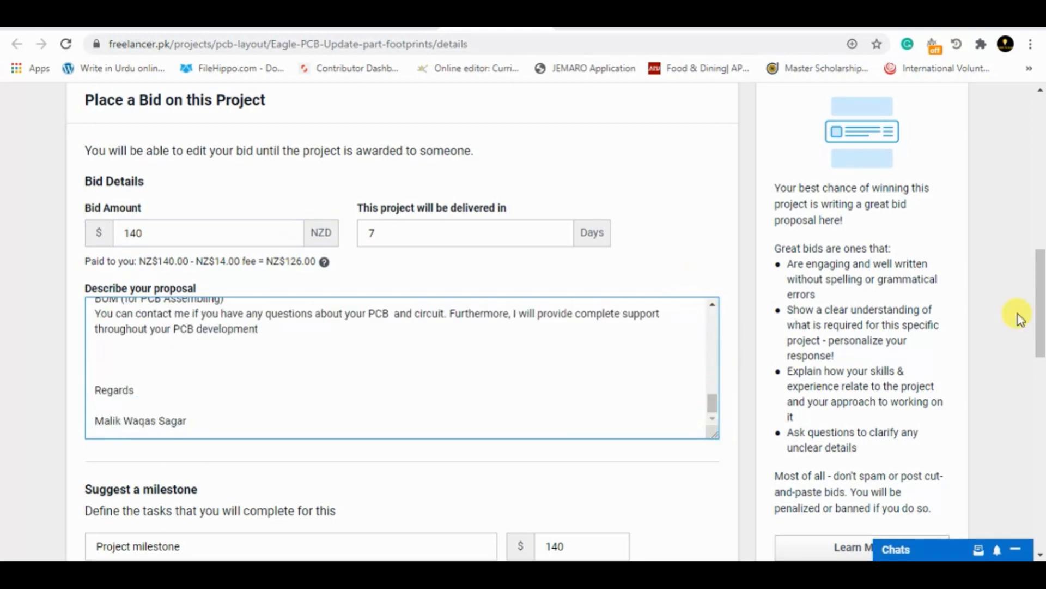
drag(1038, 323, 1021, 402)
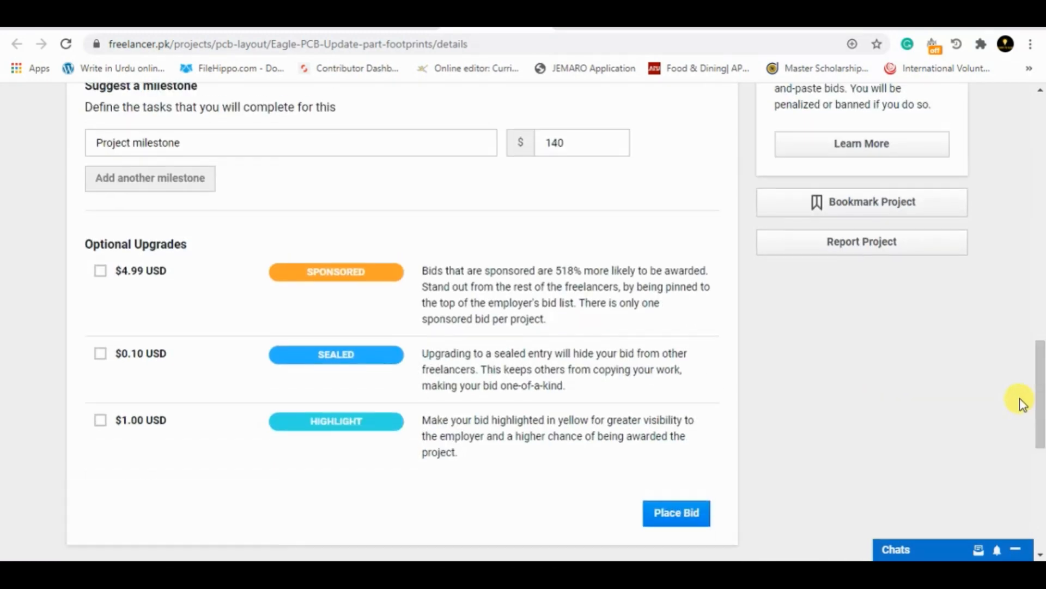
click(667, 515)
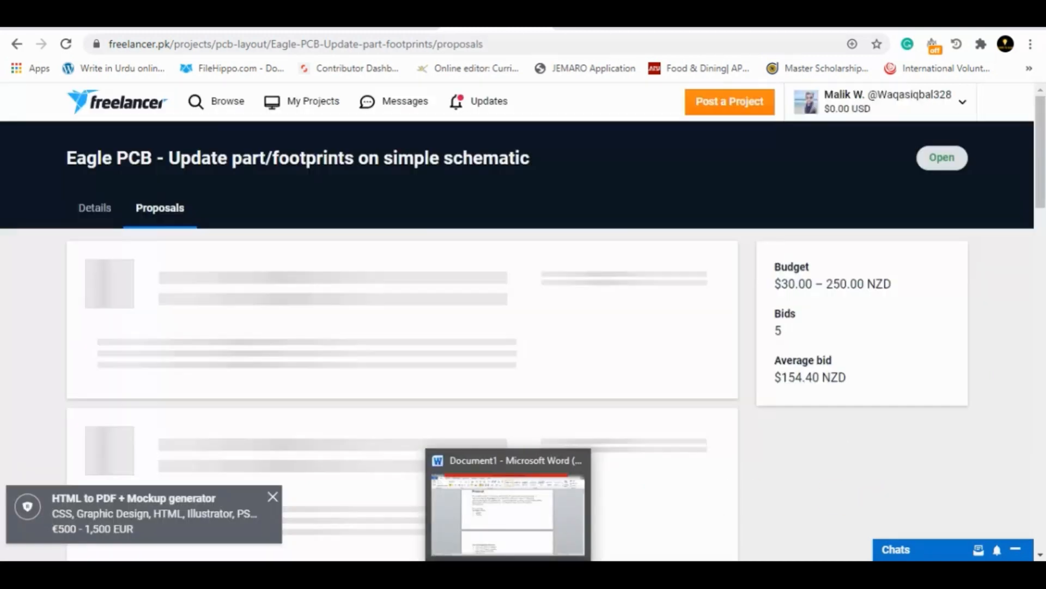
click(551, 504)
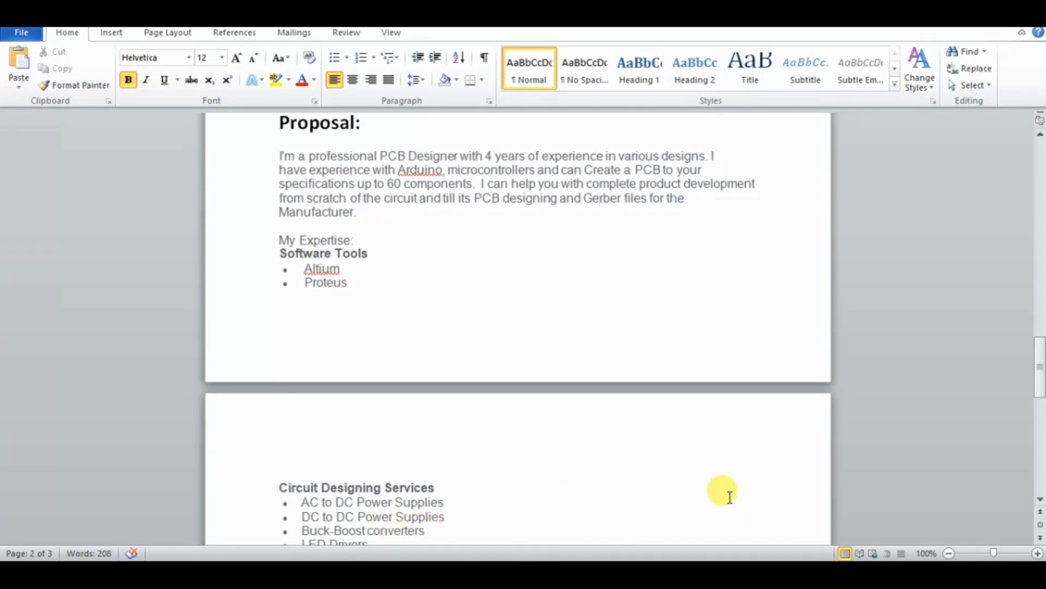
click(964, 16)
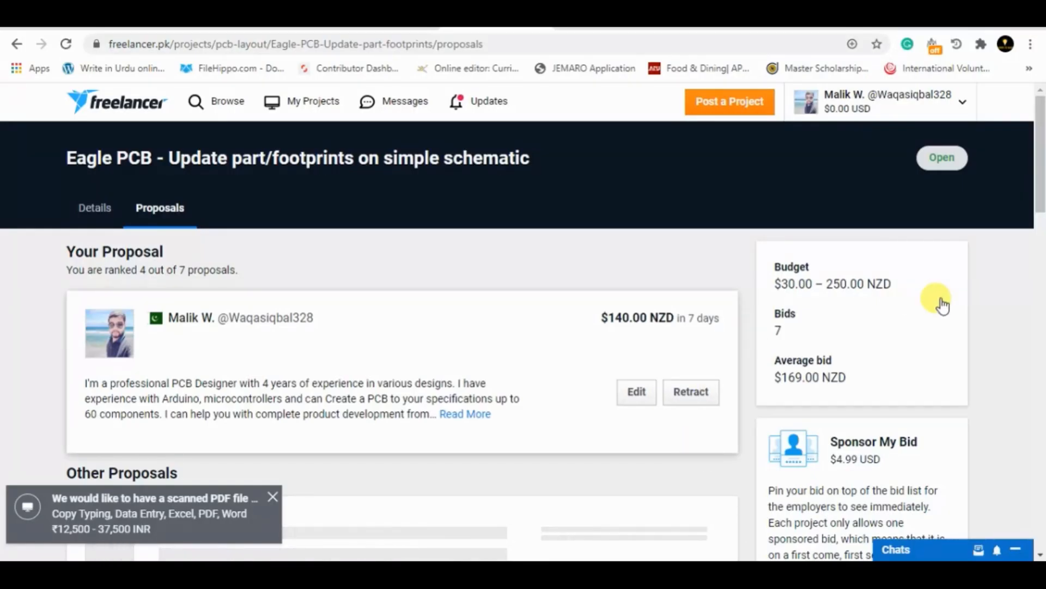
drag(1037, 206, 1038, 241)
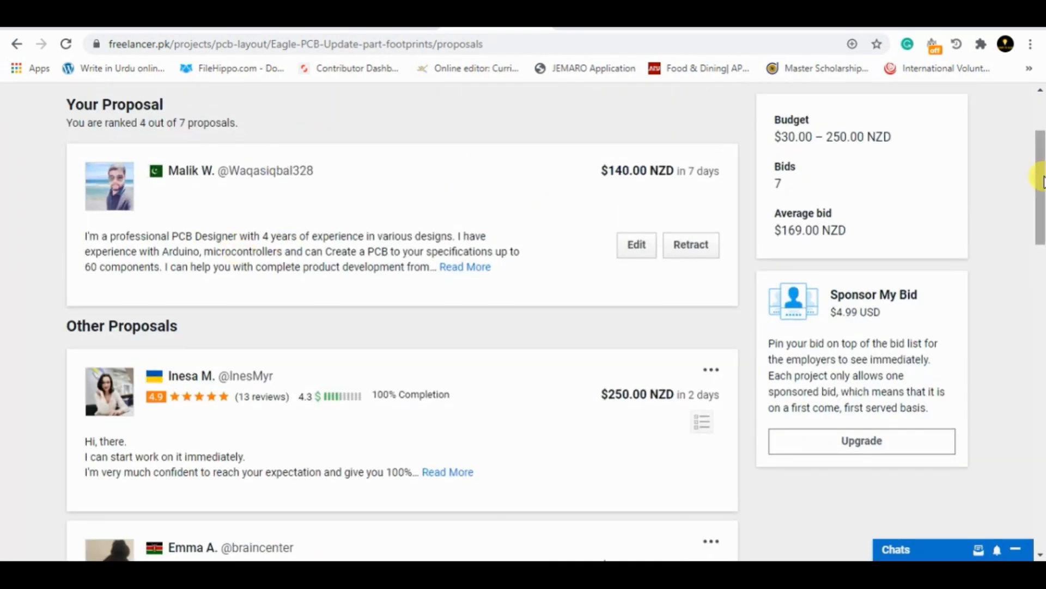
drag(1042, 180, 1040, 218)
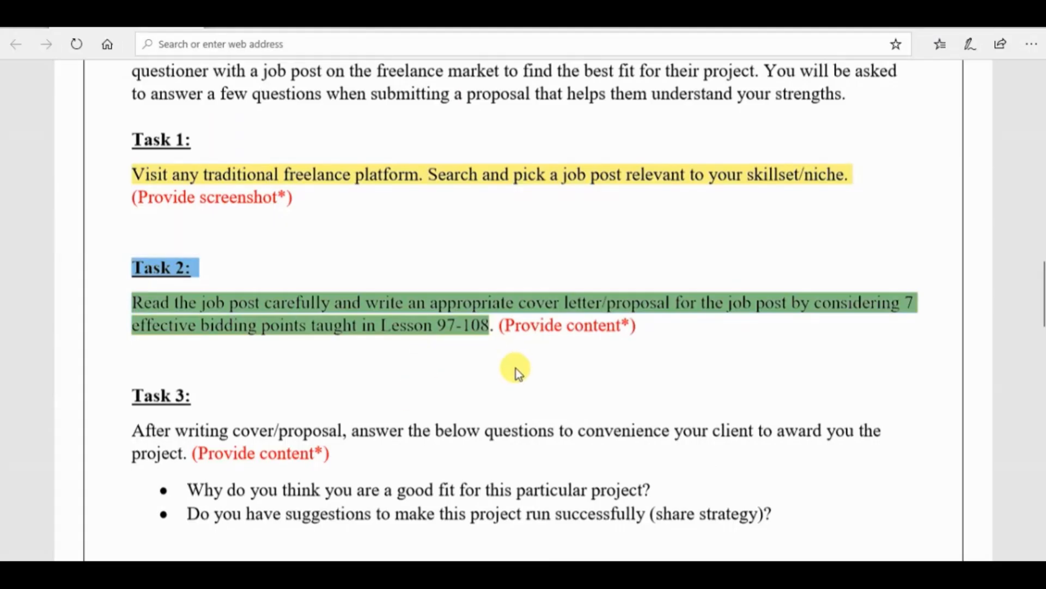
Switch to the exercise PDF in Edge and copy the two questions listed under Task 3
click(519, 374)
drag(1040, 315, 1036, 331)
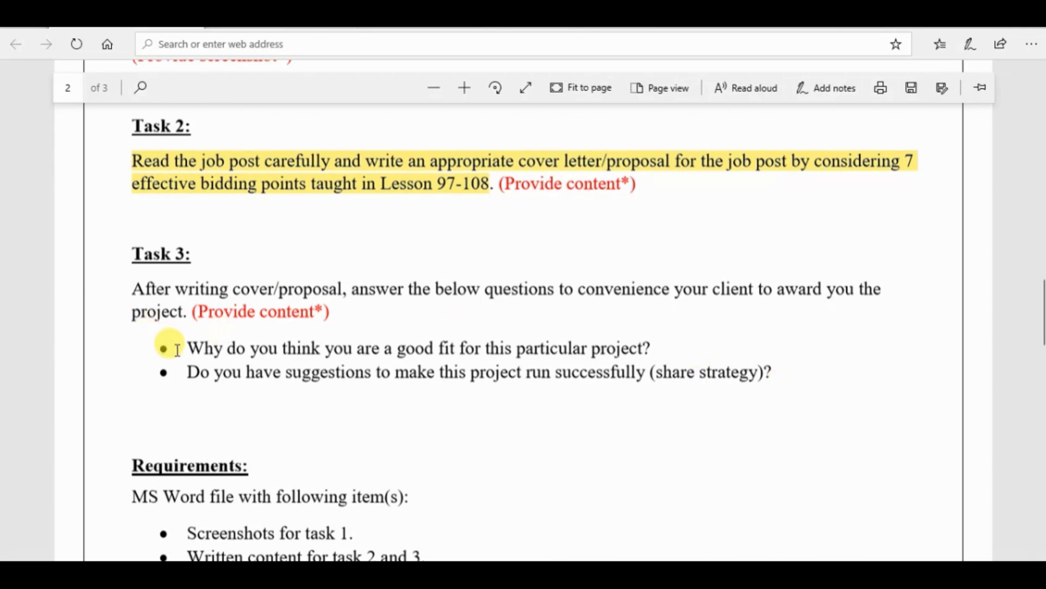
drag(178, 350, 773, 374)
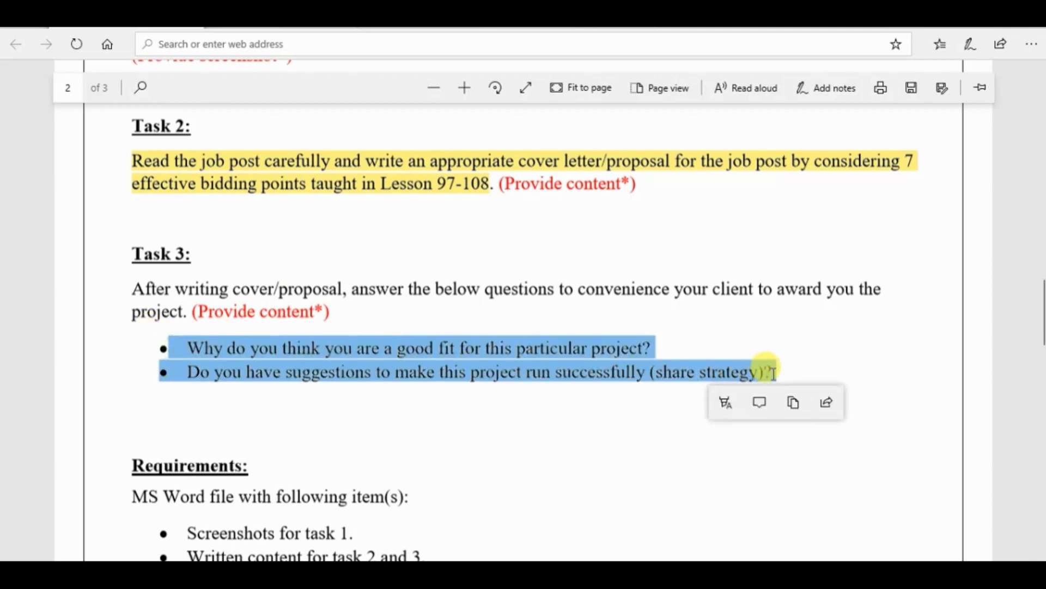
key(ctrl+c)
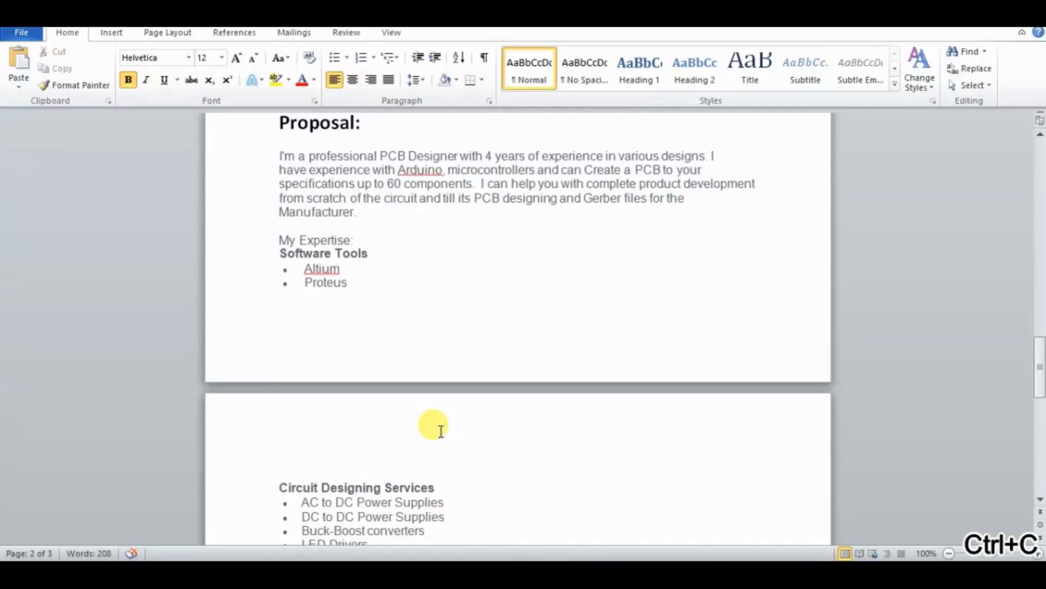
Switch to Word, add a "Task 3:" heading below the proposal, and paste the two copied questions as separate paragraphs
drag(1040, 369, 1040, 461)
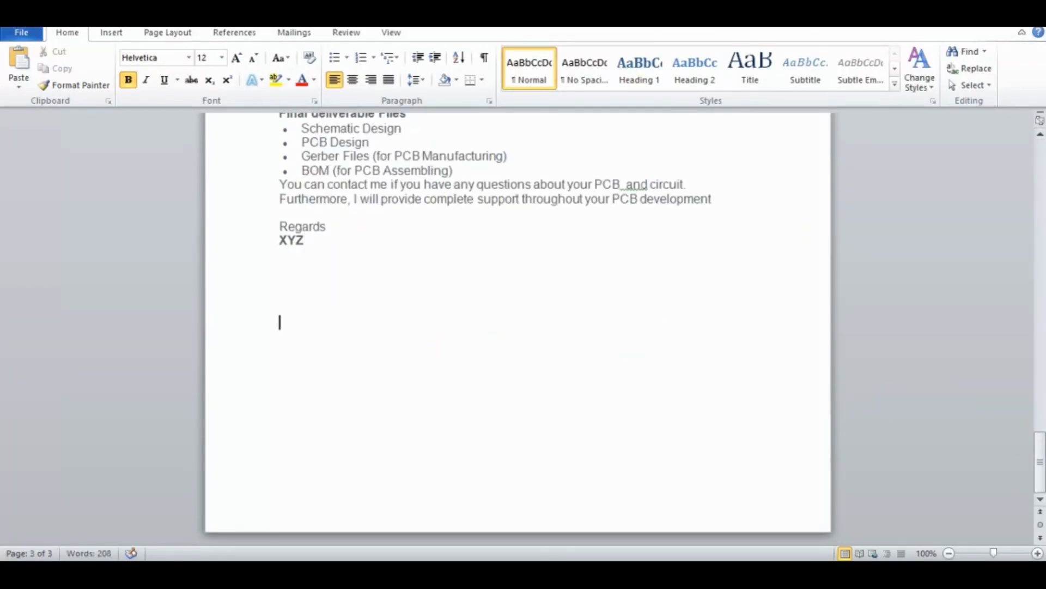
text(Q)
key(ctrl+v)
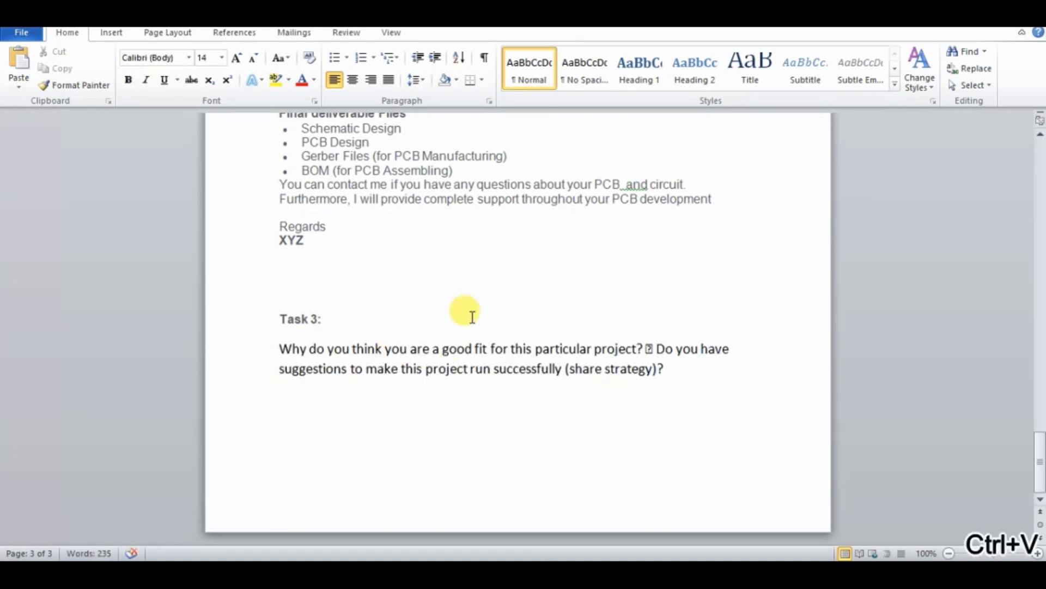
click(653, 349)
key(BackSpace)
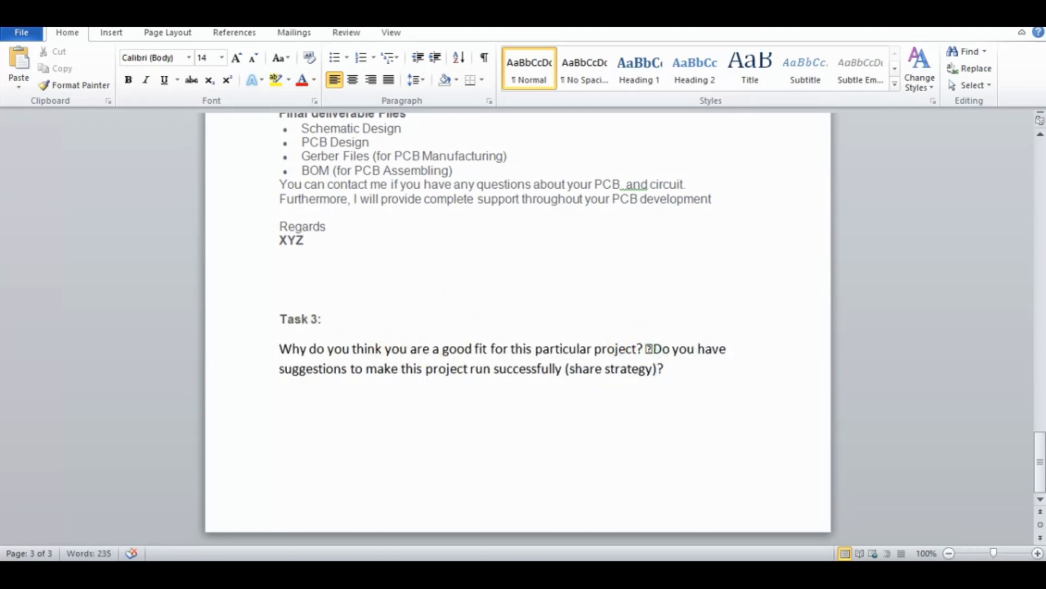
key(Return)
Format the "Task 3:" heading at font size 16 in black
click(274, 294)
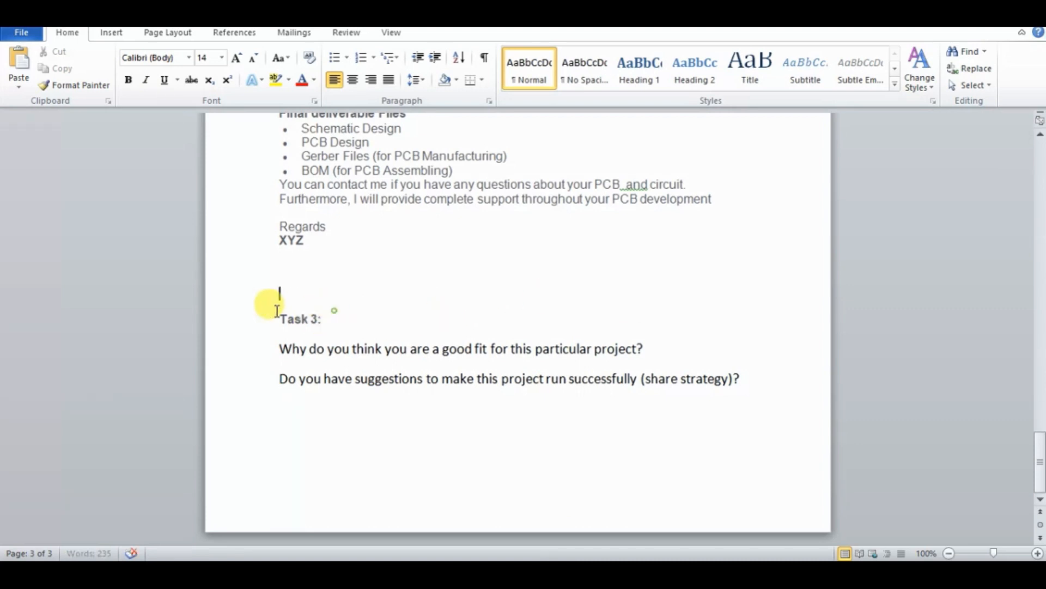
drag(322, 319, 276, 319)
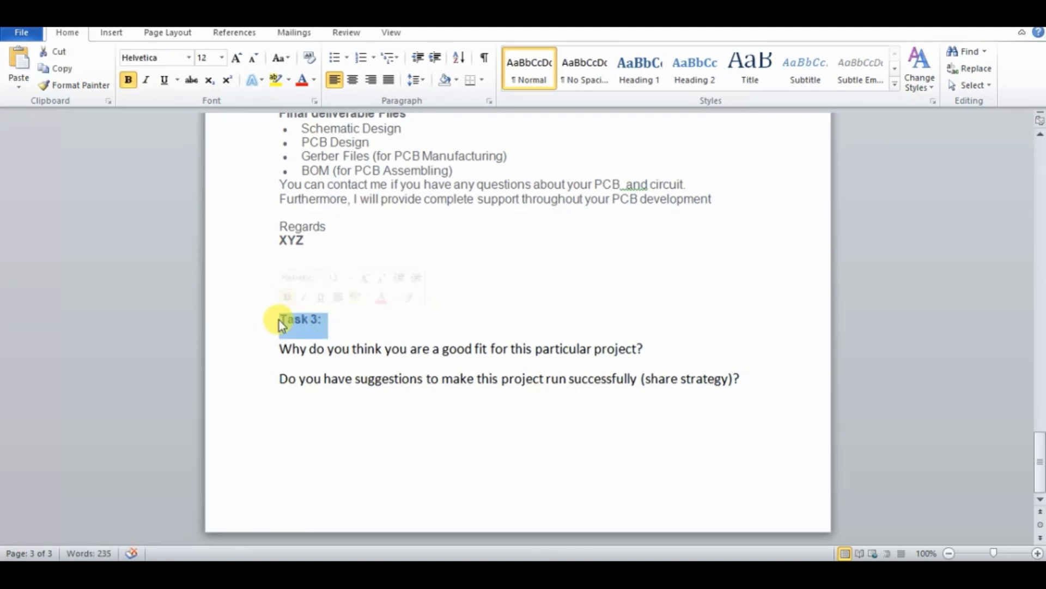
click(222, 58)
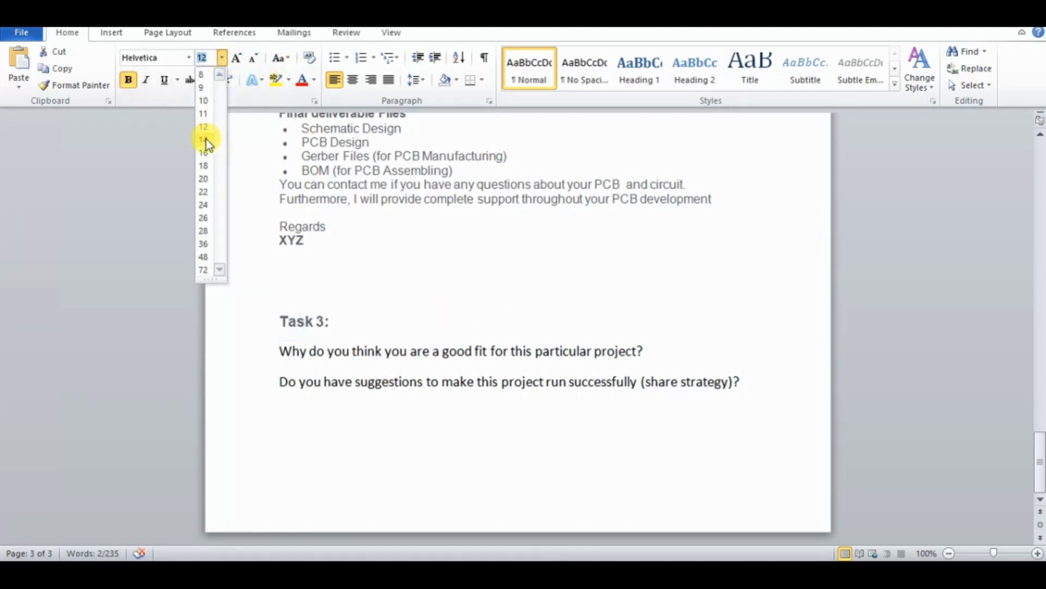
click(206, 155)
click(314, 80)
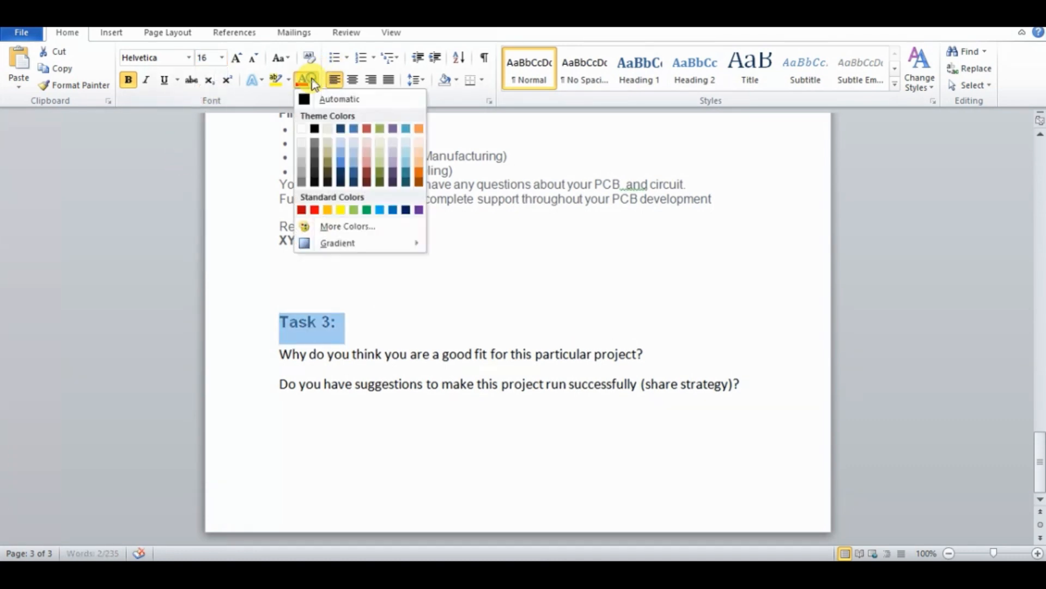
click(314, 131)
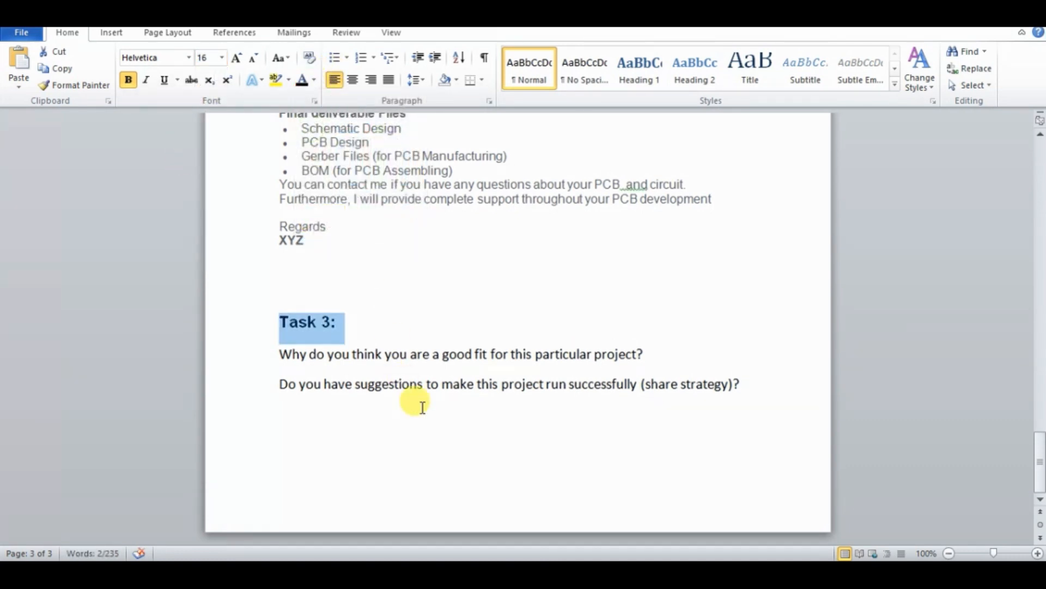
Insert an "Answer:" line below the first Task 3 question, followed by an empty paragraph
click(430, 422)
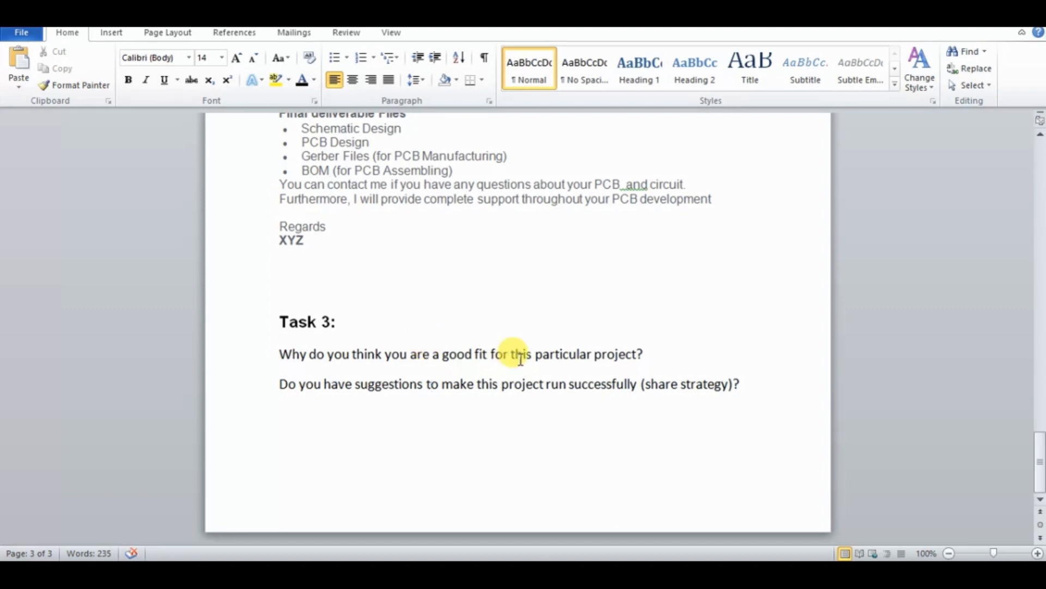
key(Return)
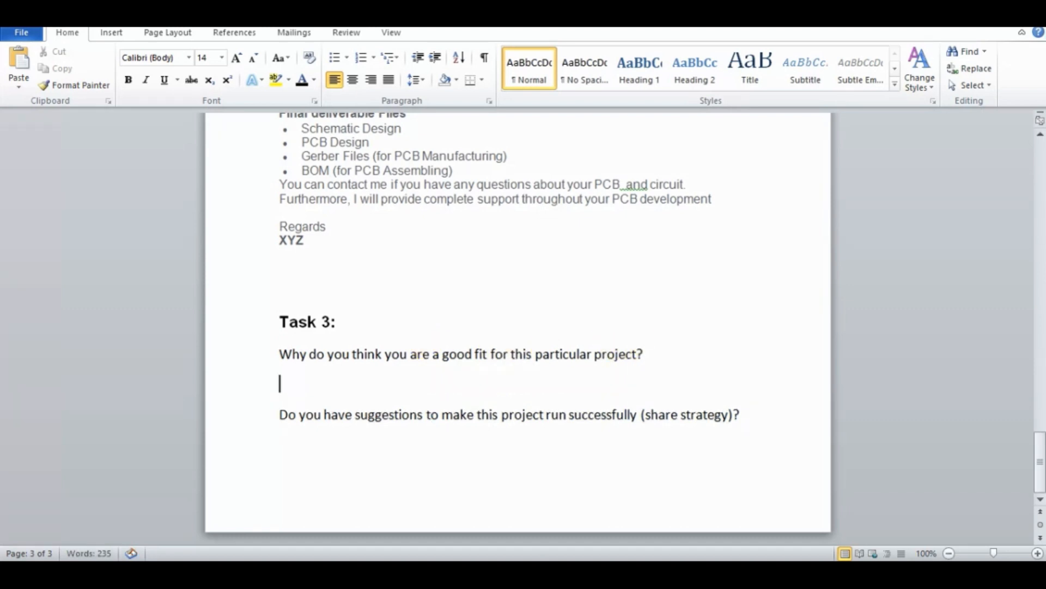
text(A)
text(n)
text(sq)
key(BackSpace)
key(Up)
key(Up)
key(Up)
key(Up)
key(Up)
key(Up)
key(Up)
key(Up)
key(Up)
key(Up)
key(Up)
key(Up)
key(Up)
key(Up)
key(Up)
key(Up)
key(Up)
key(Up)
key(Up)
key(Up)
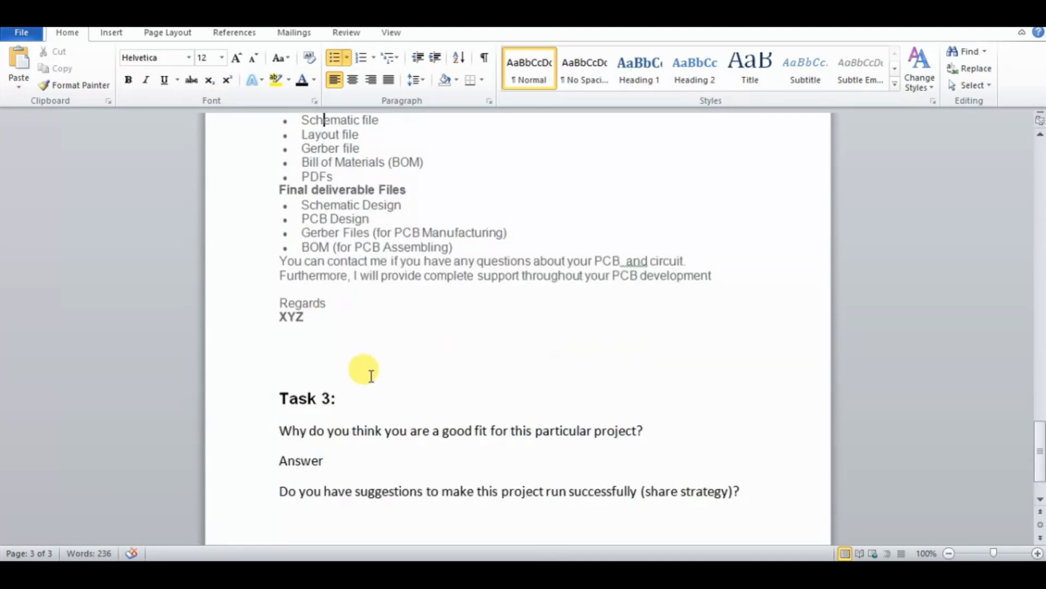
click(323, 459)
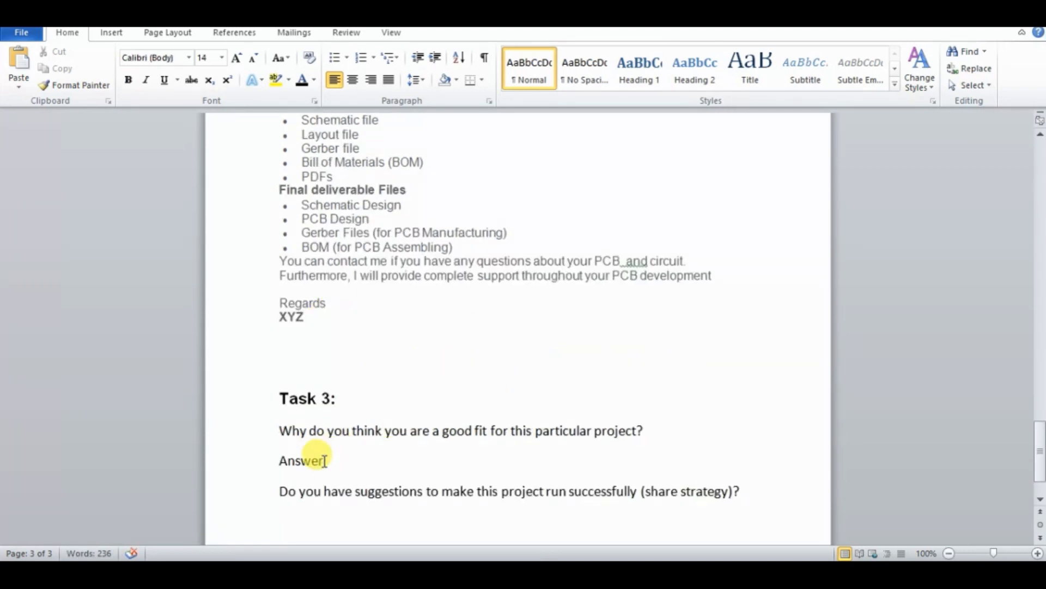
text(:)
key(Return)
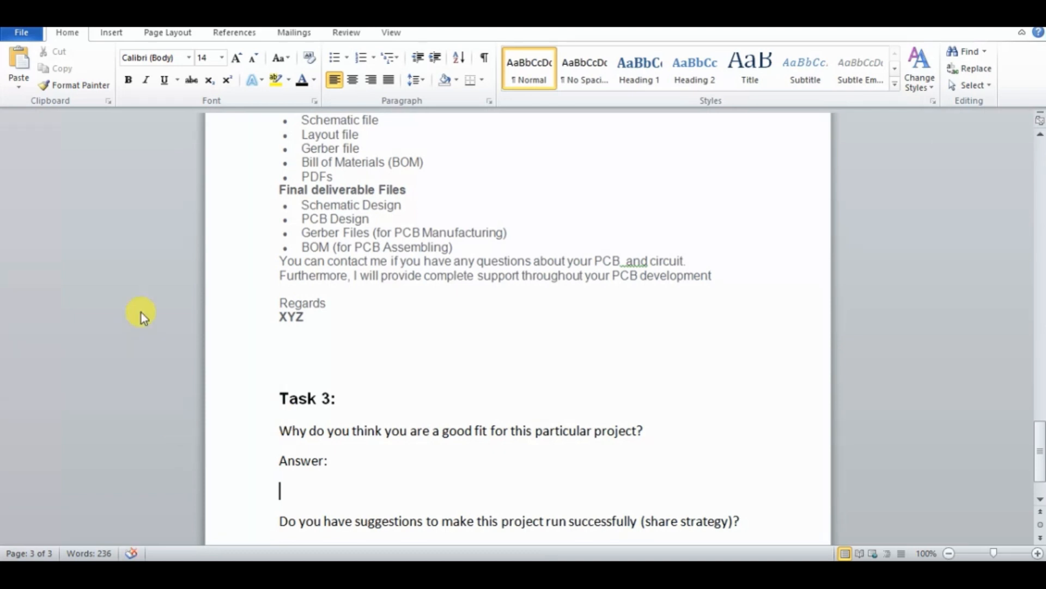
Make the question "Why do you think you are a good fit for this particular project?" bold
click(635, 430)
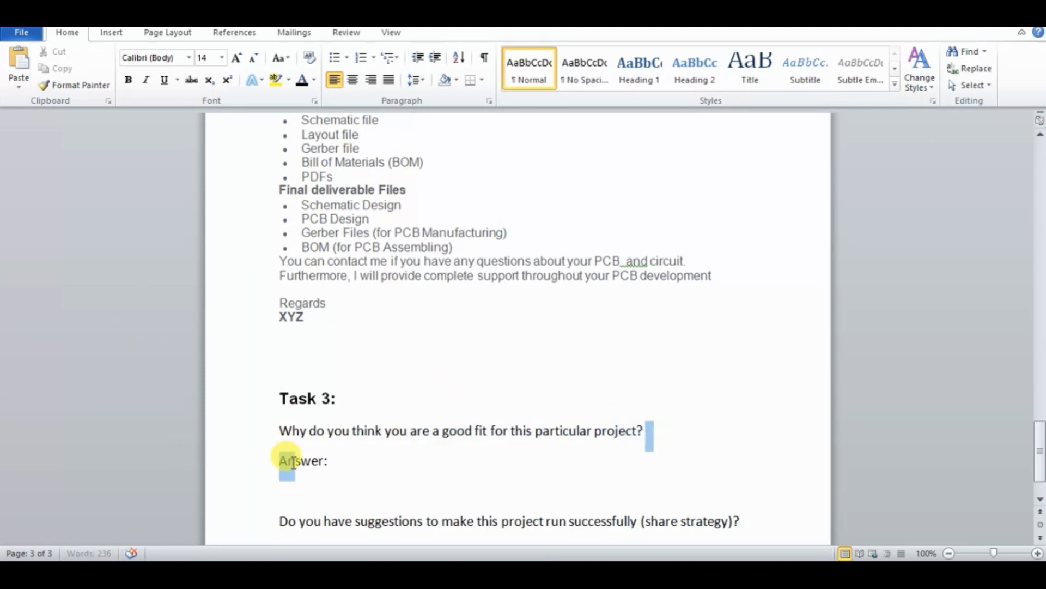
click(264, 437)
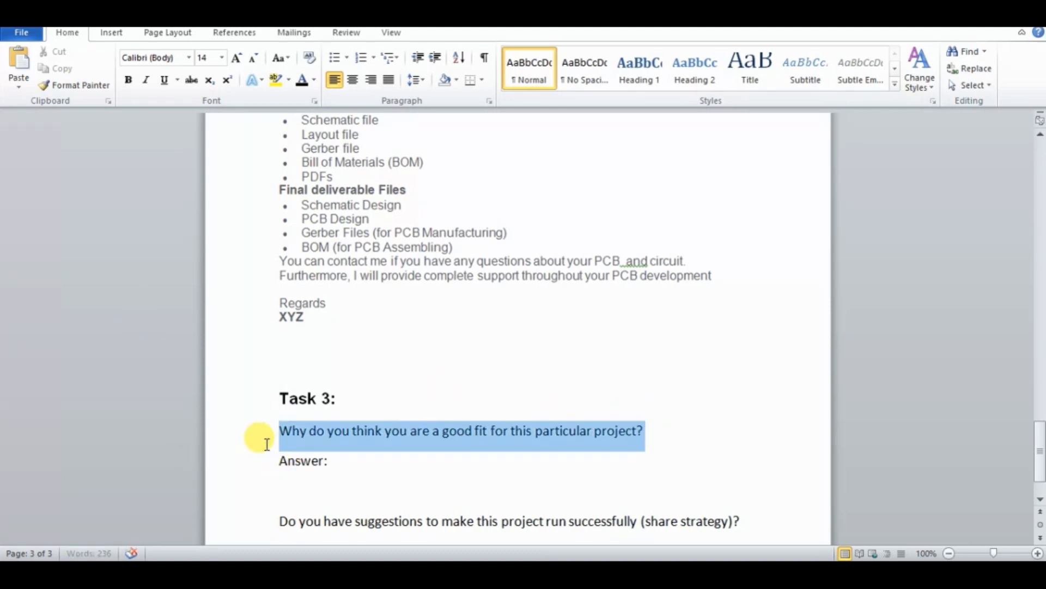
click(129, 80)
Remove the empty paragraph after "Answer:" and begin the answer with "Yes Of course", correcting its spelling
click(330, 463)
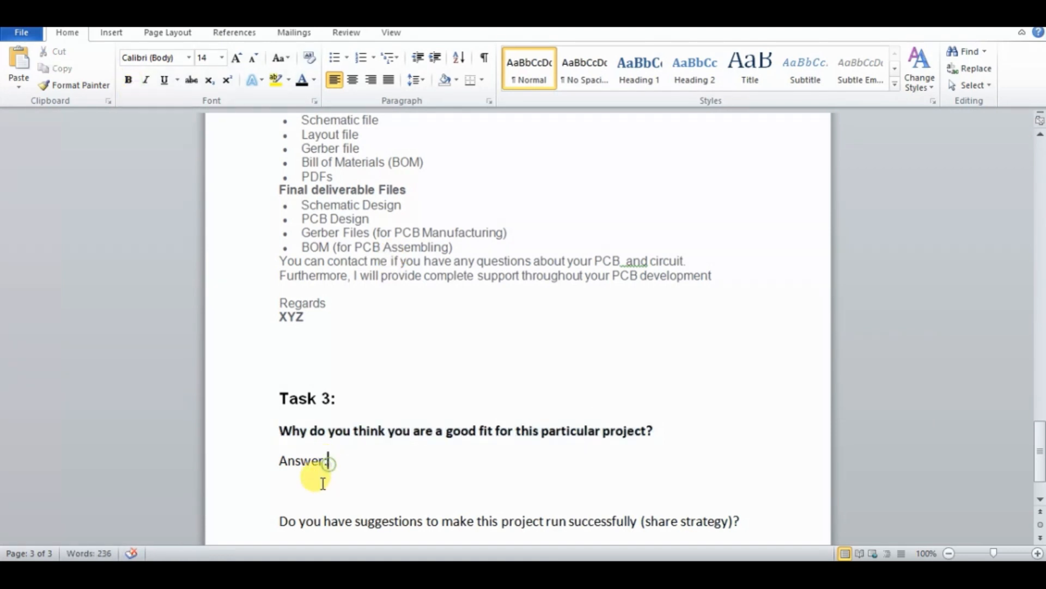
click(311, 483)
key(BackSpace)
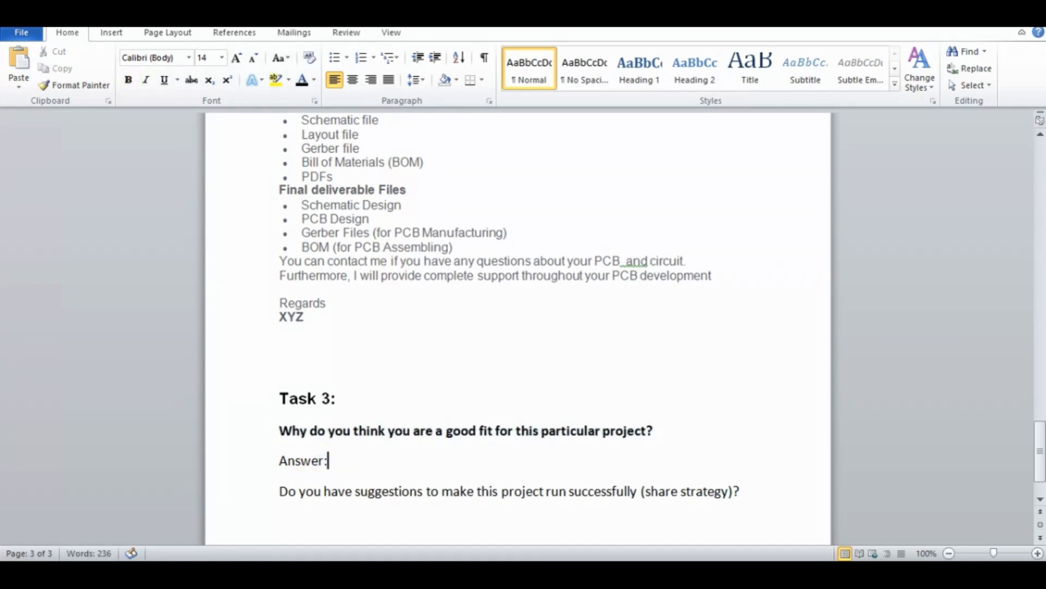
text(Yes Ofcourse)
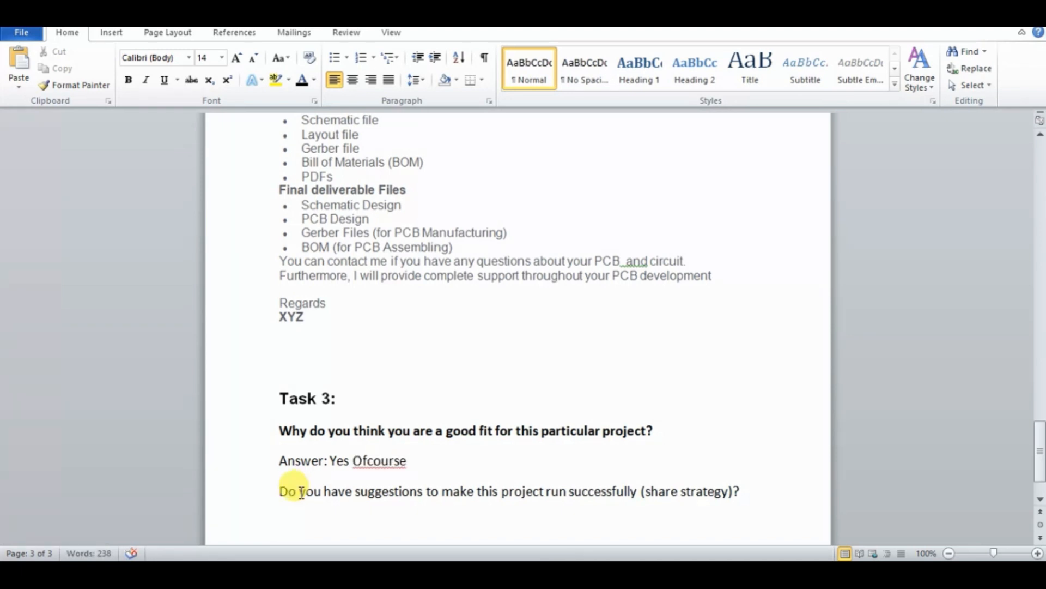
right_click(393, 462)
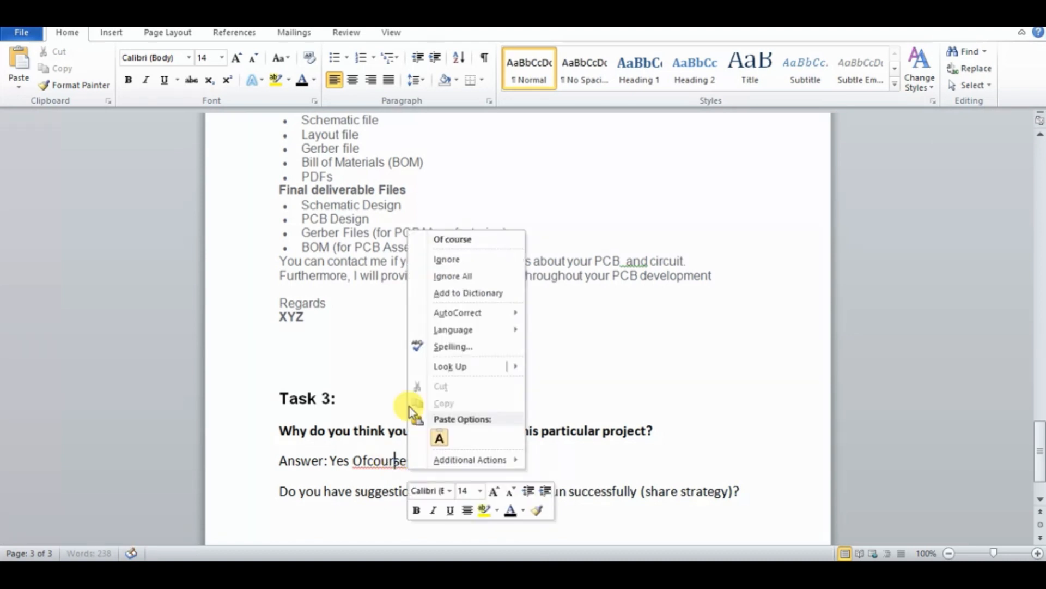
click(463, 241)
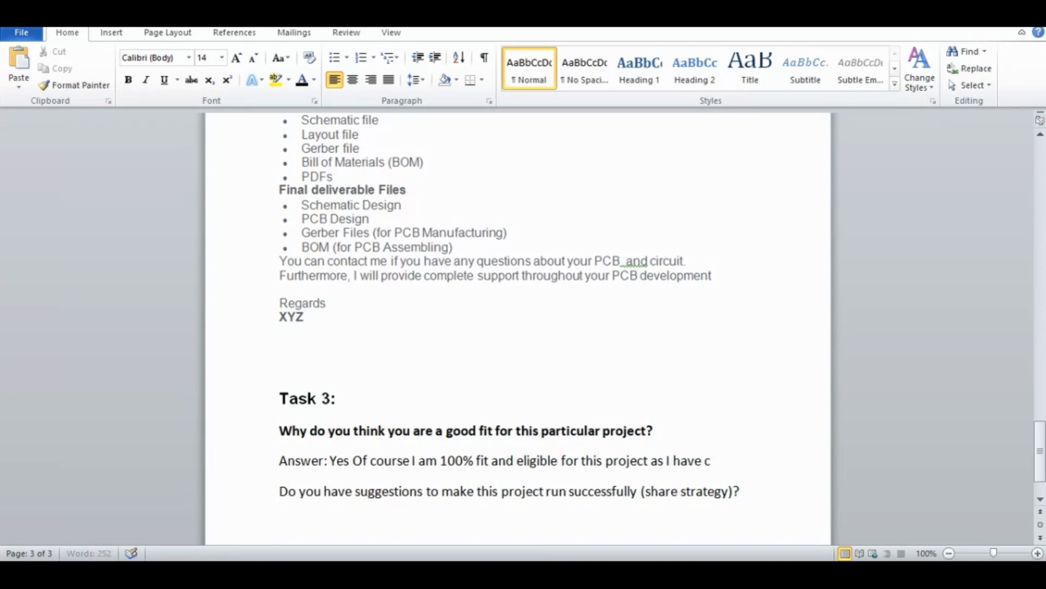
Continue the first Task 3 answer with "completed many project related to this work . I have completed 22"
text(te)
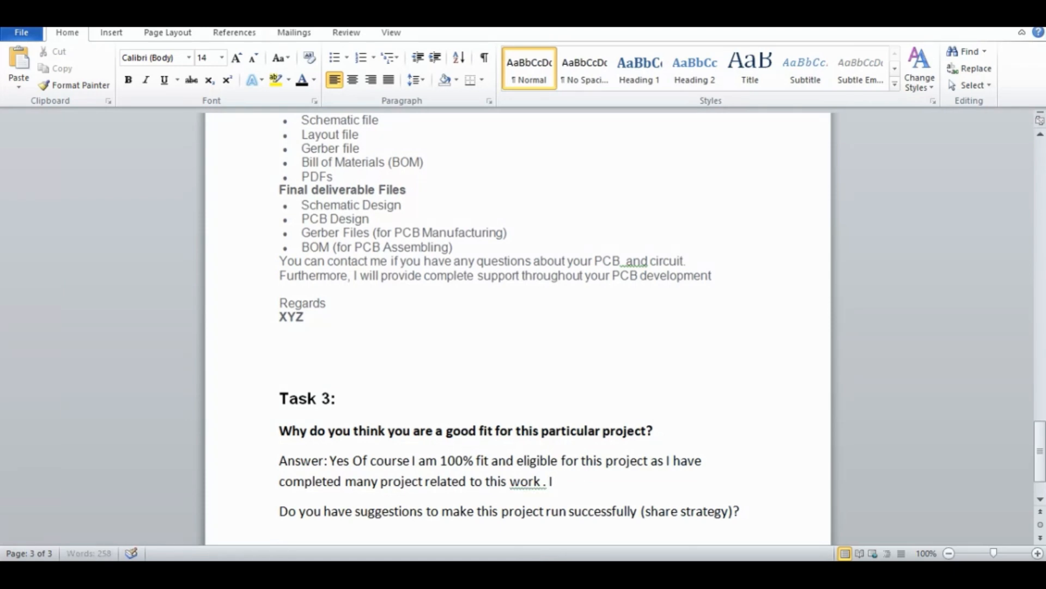
text(comlee)
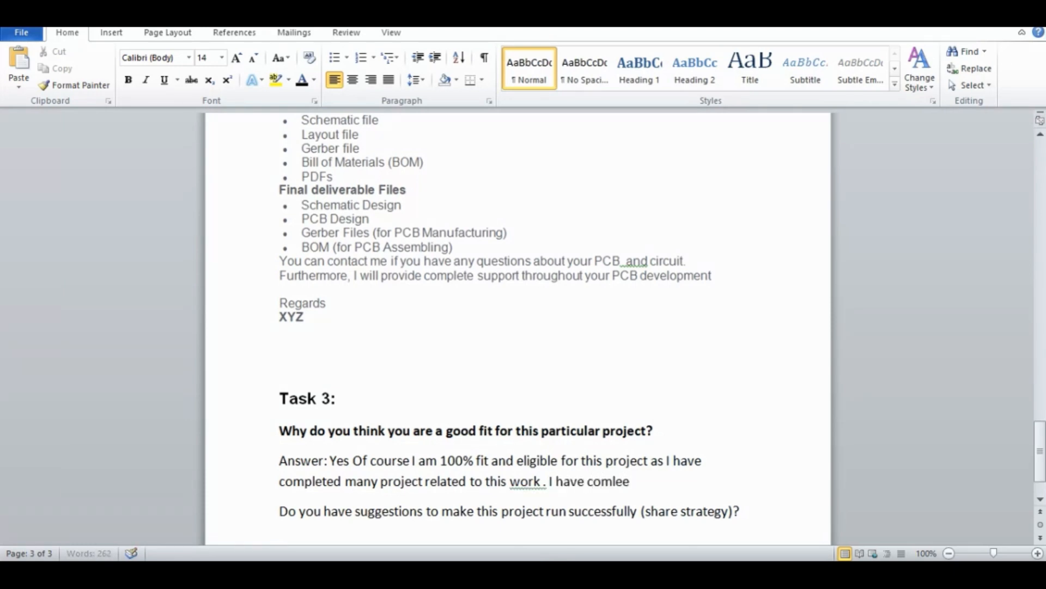
text(s)
key(BackSpace)
key(BackSpace)
key(BackSpace)
text(plete)
key(BackSpace)
text(d 22)
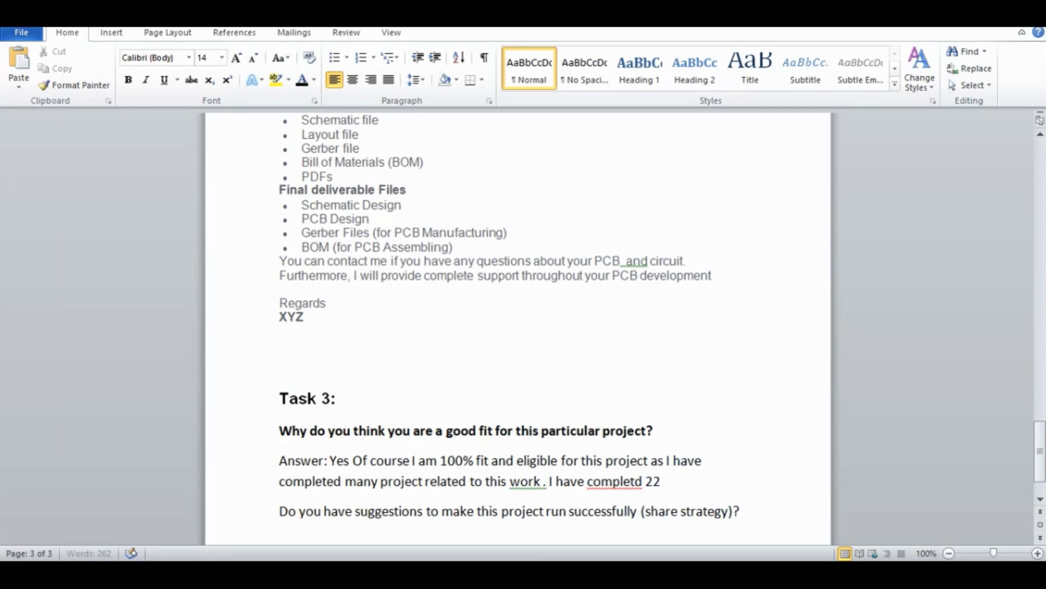
text( orders)
Correct the misspelled "completd" to "completed" and continue the sentence after "22" with "projects on Fiverr"
key(BackSpace)
key(BackSpace)
key(BackSpace)
key(BackSpace)
right_click(598, 479)
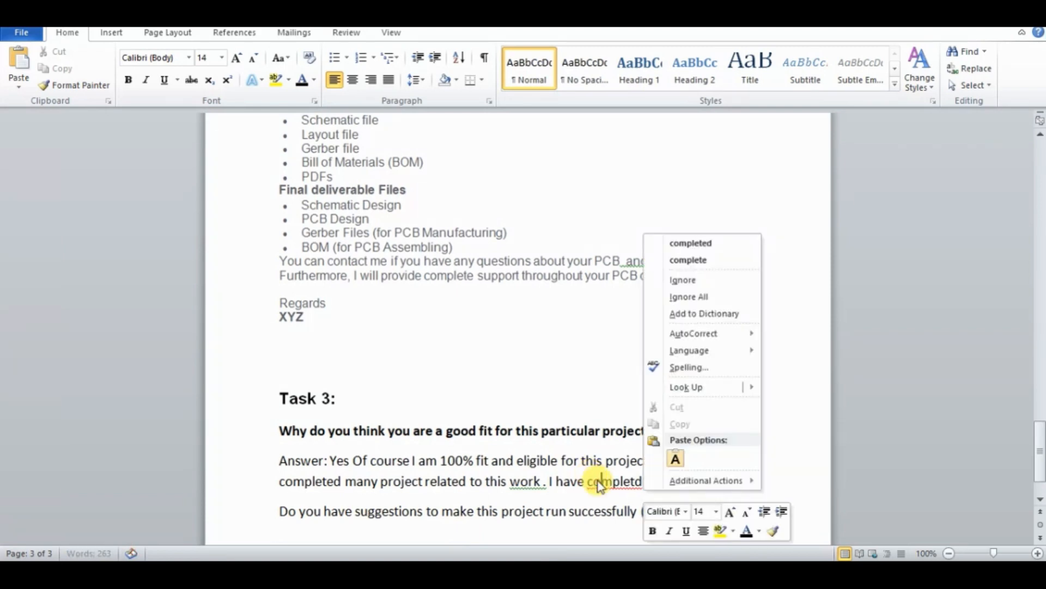
click(684, 243)
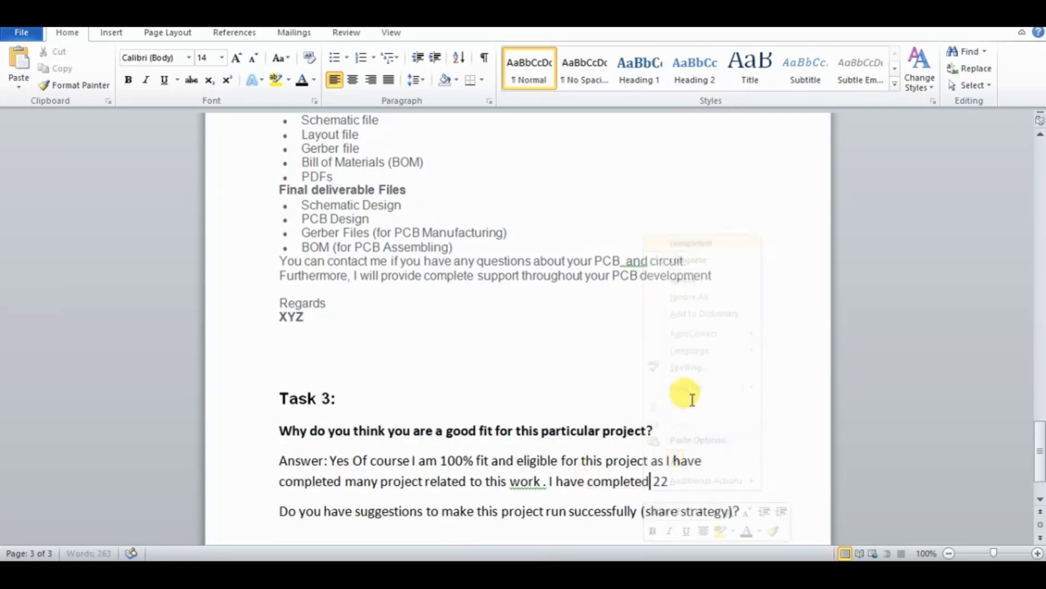
click(675, 480)
text(projec)
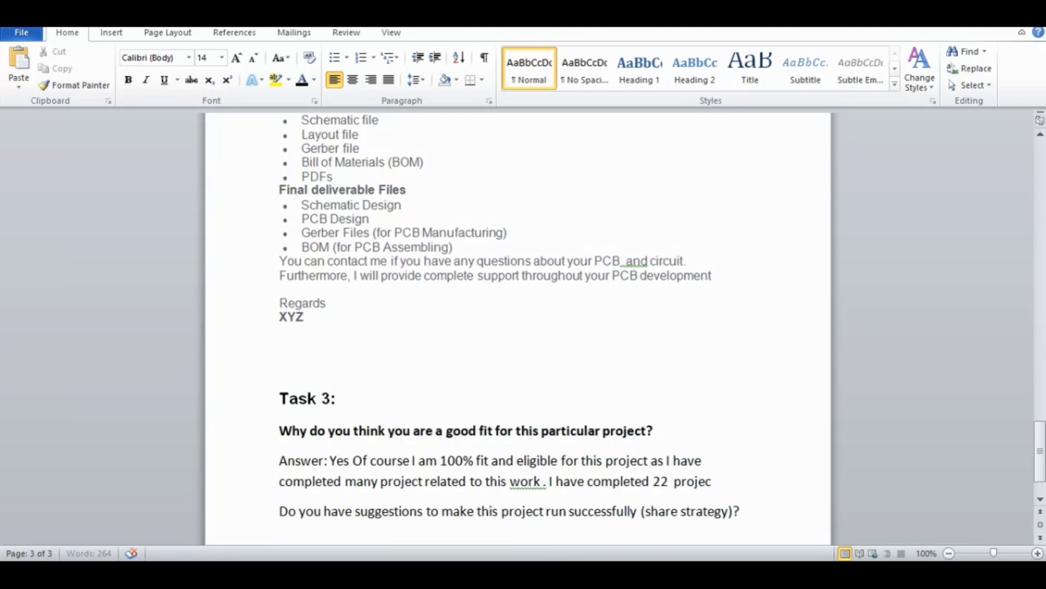
text(ts on Fiverr)
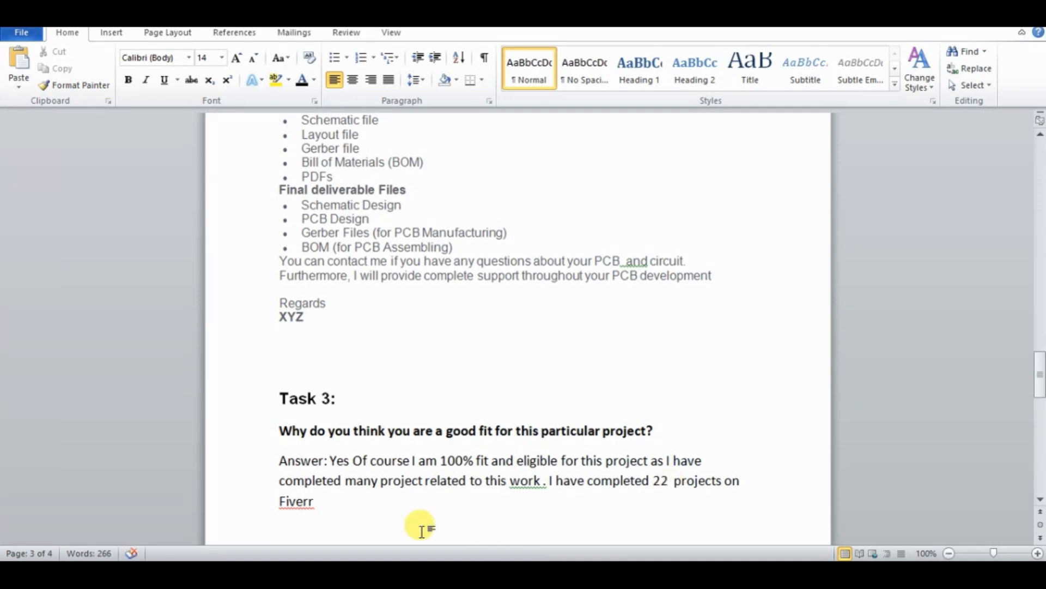
Tidy the first answer by removing the extra spaces around "work." and before "projects", and end it with a period after "Fiverr"
click(544, 482)
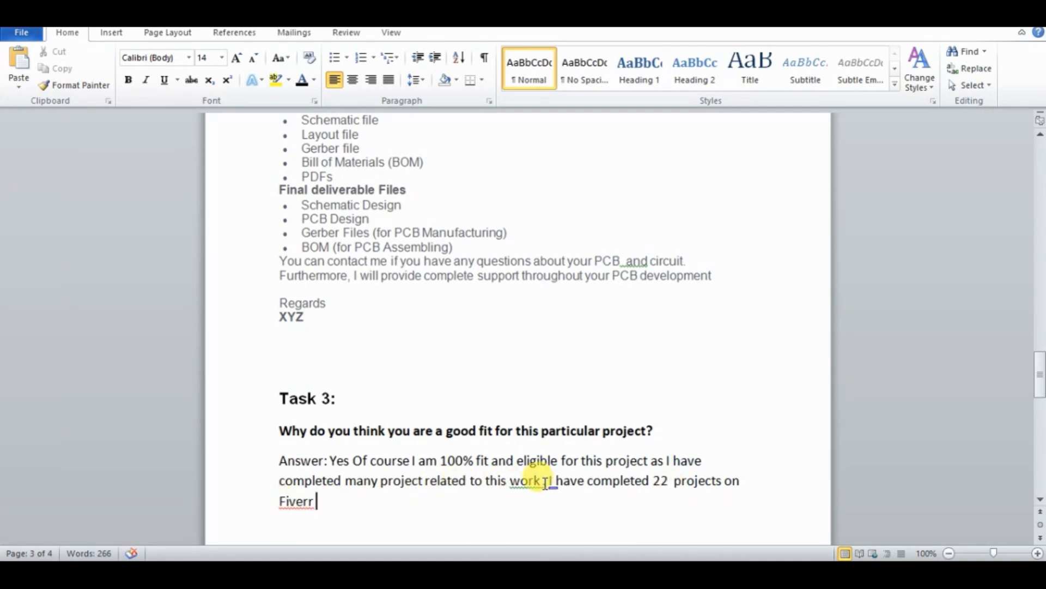
key(BackSpace)
key(BackSpace)
text(.)
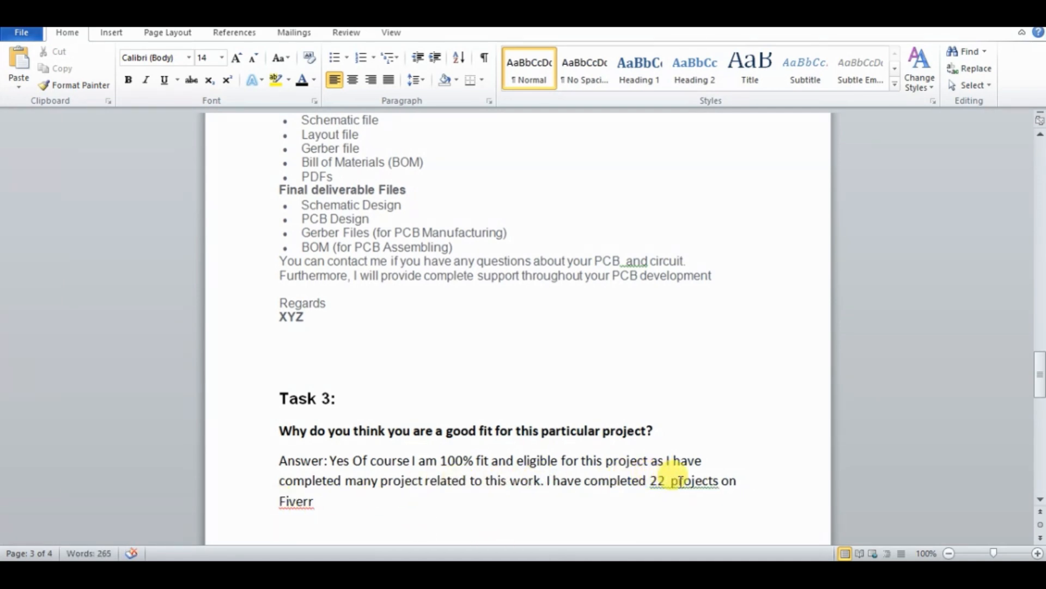
click(670, 480)
key(BackSpace)
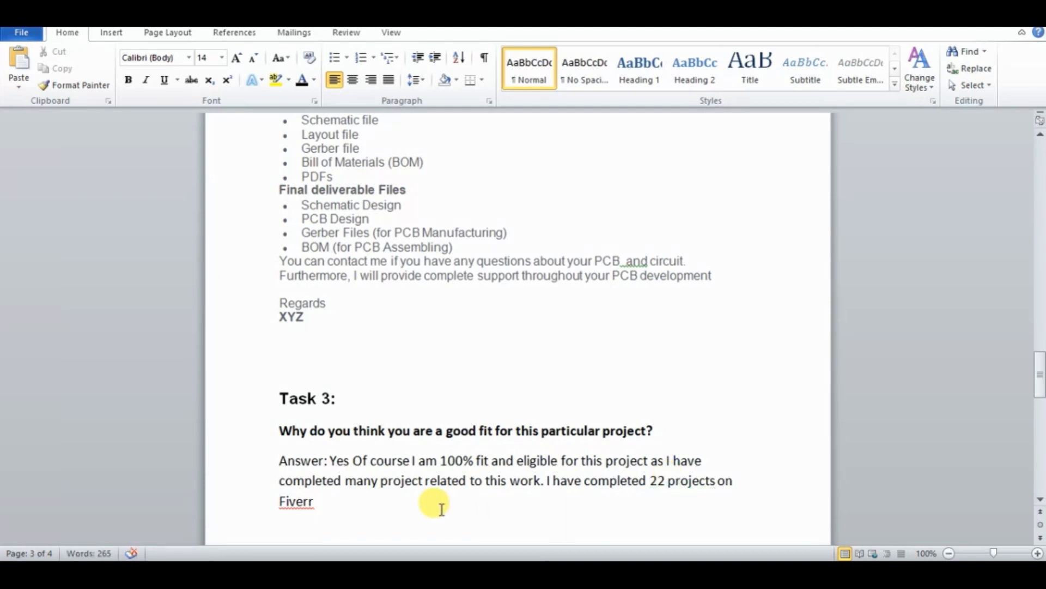
click(315, 500)
text(.)
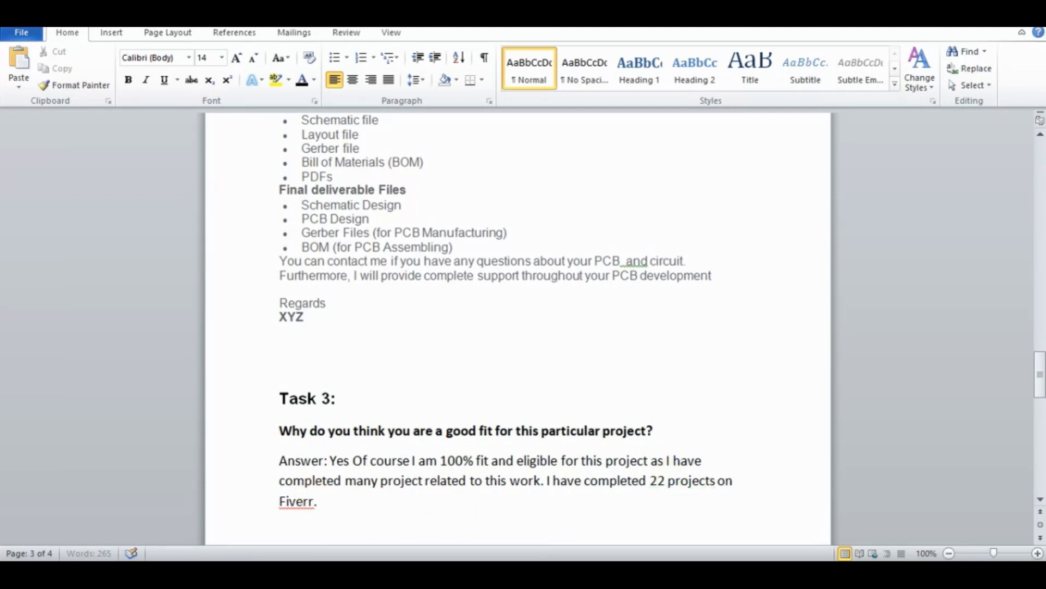
Insert an empty bulleted line below the question "Do you have suggestions to make this project run successfully (share strategy)?"
drag(1038, 390, 1041, 433)
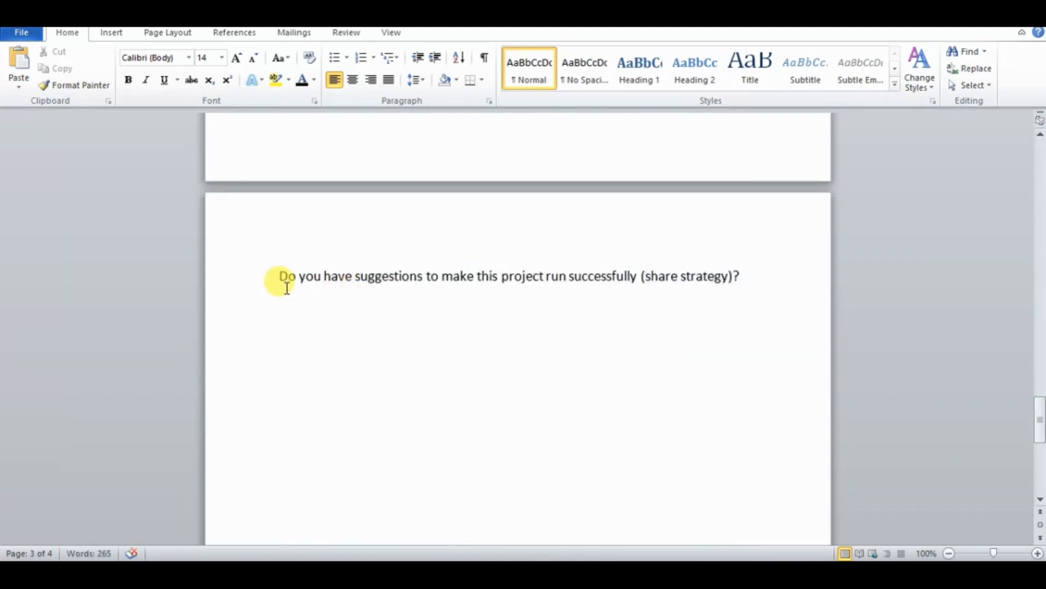
drag(281, 275, 746, 278)
click(741, 276)
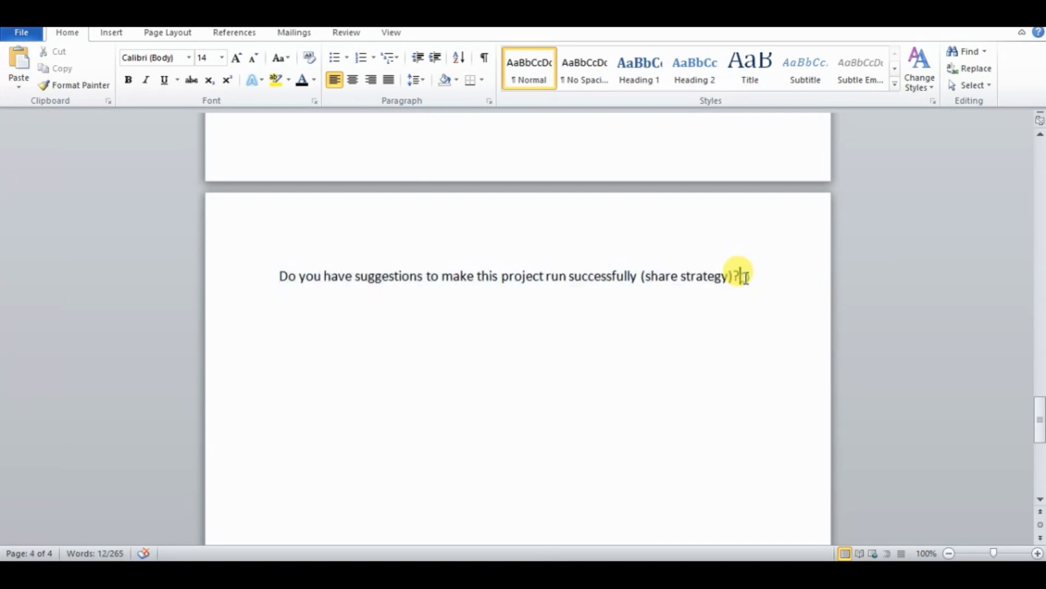
key(Return)
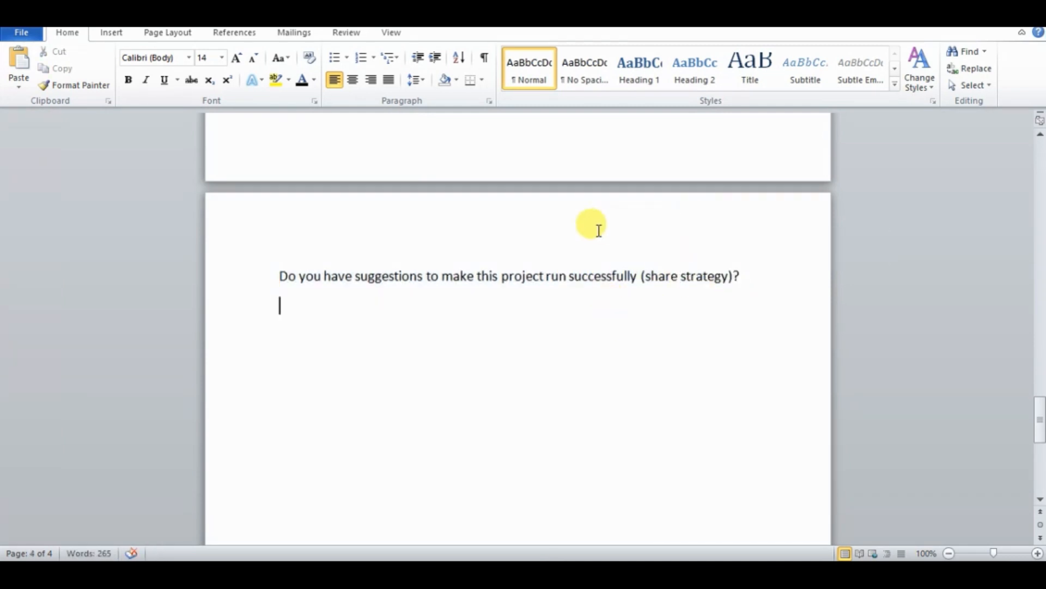
click(335, 61)
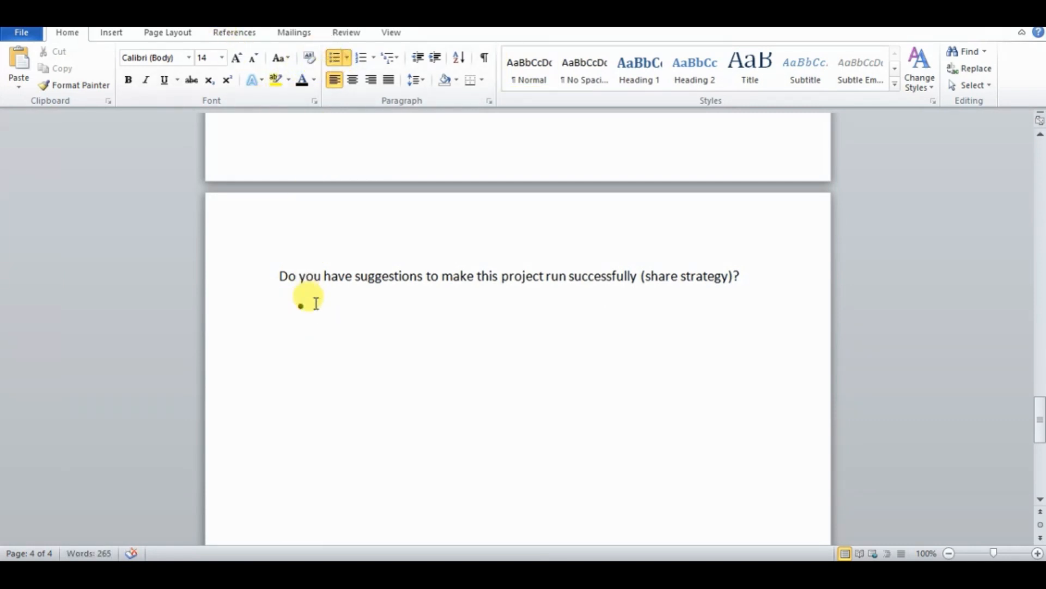
Enter "You should have complete detail and information about the project." as the first bullet and add a second bullet
text(Yo)
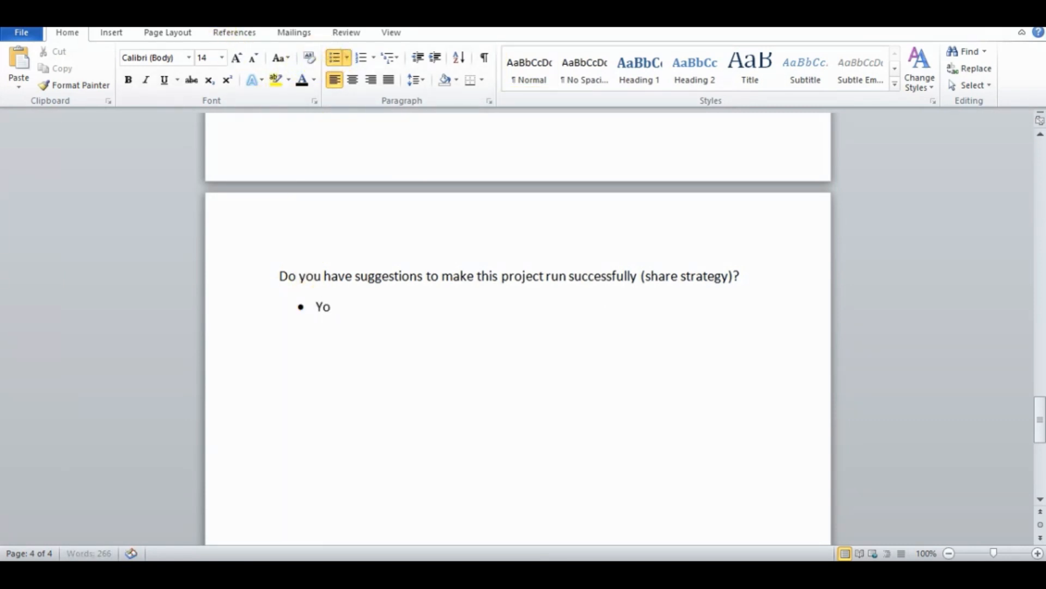
text(u should have c)
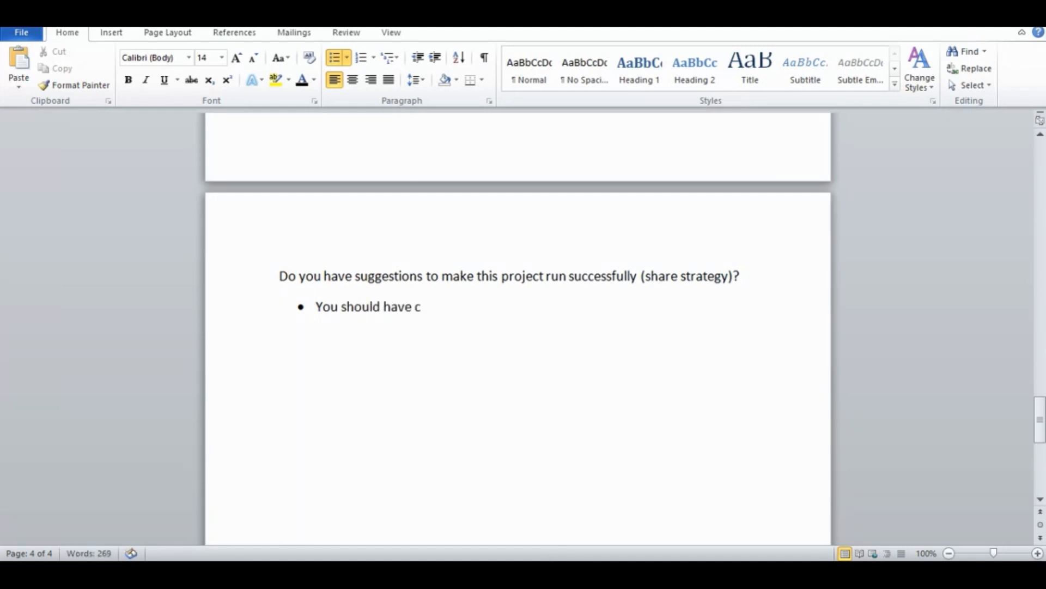
text(omplete d)
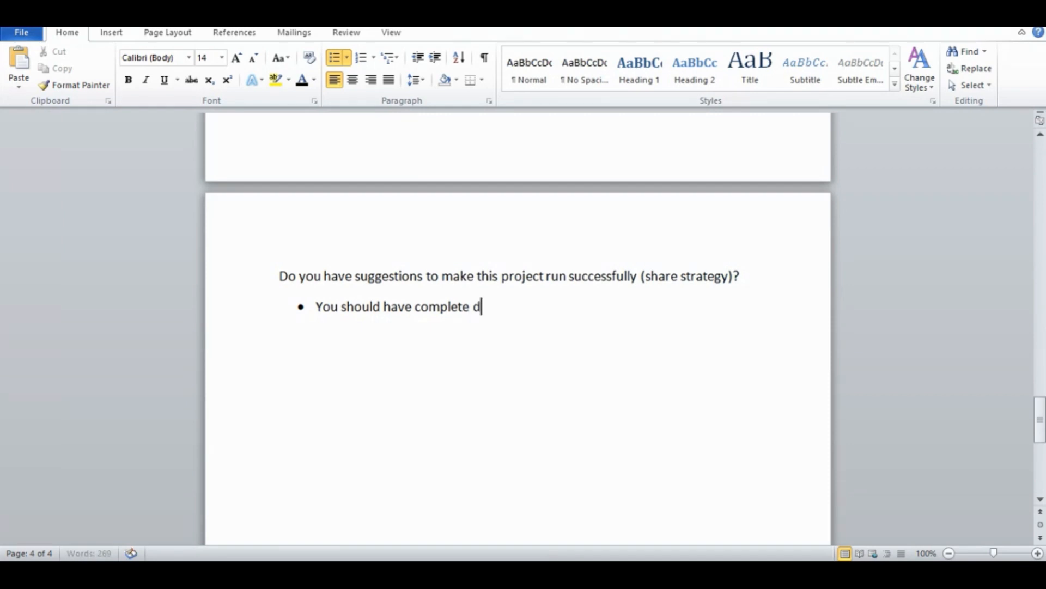
text(etail and informat)
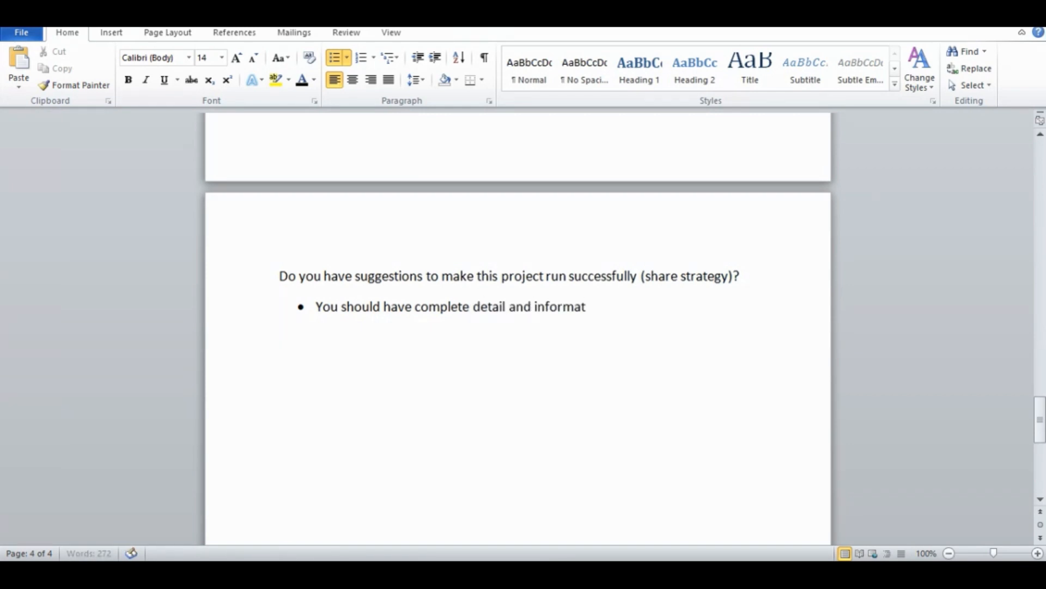
text(ion about the pr)
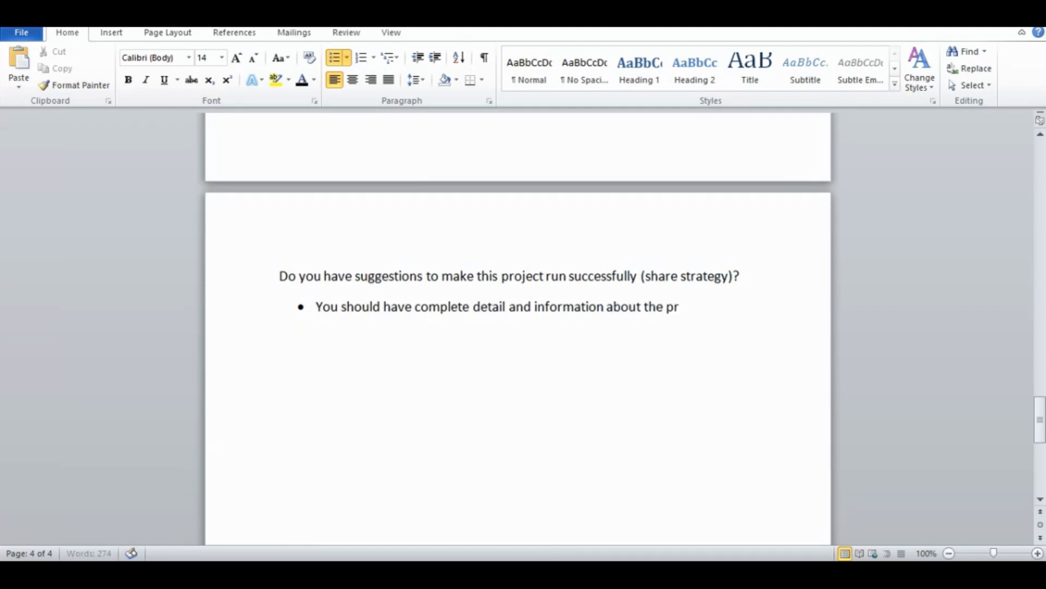
text(oject.)
key(Return)
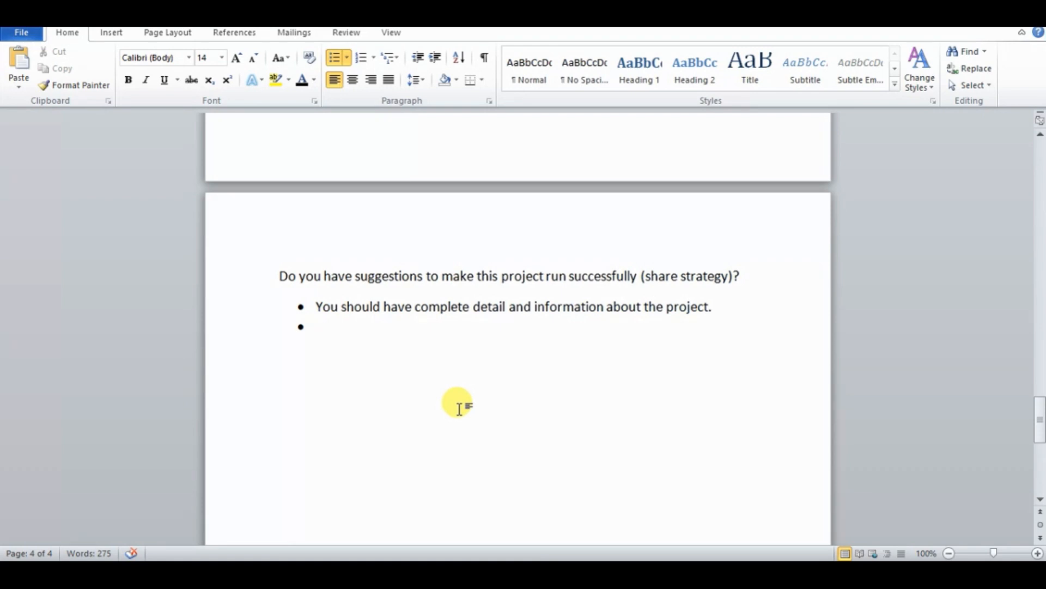
Write "Understand the requirements of client" as the second bullet, correcting the spelling of "requirements"
text(Und)
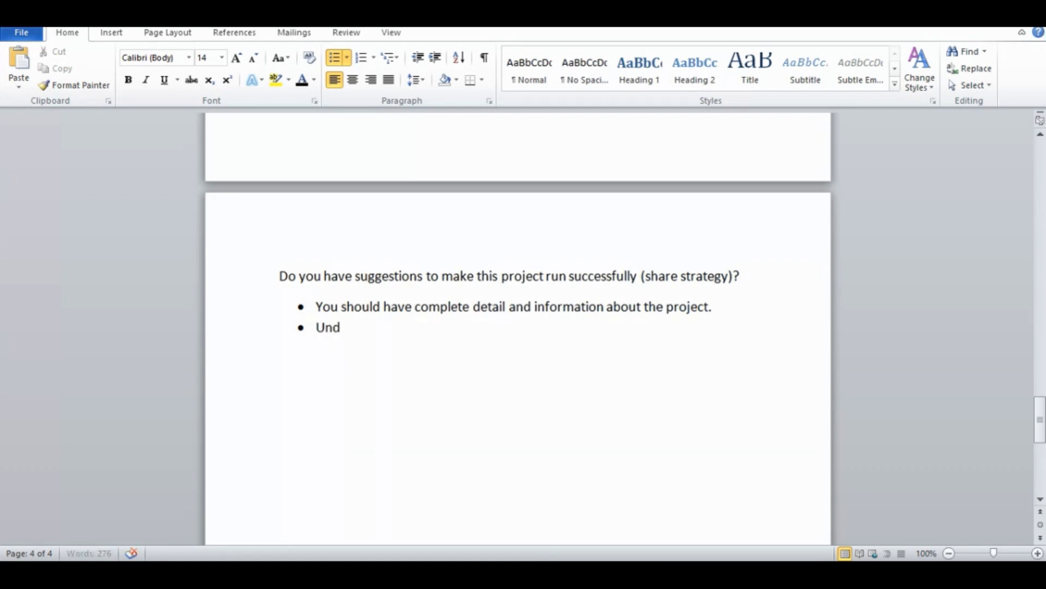
text(erstand )
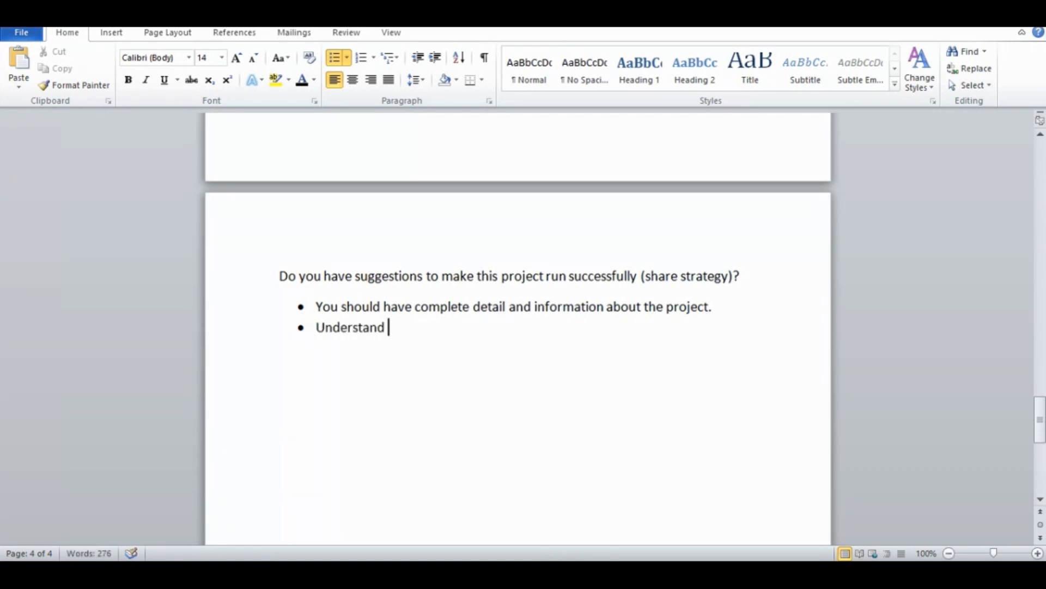
text(the req)
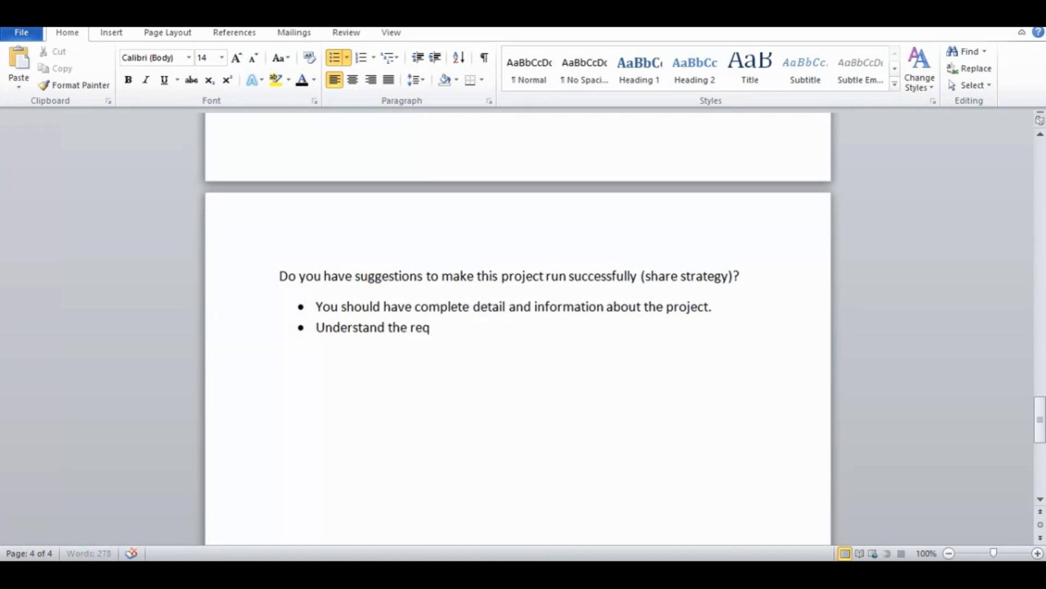
text(uiremets)
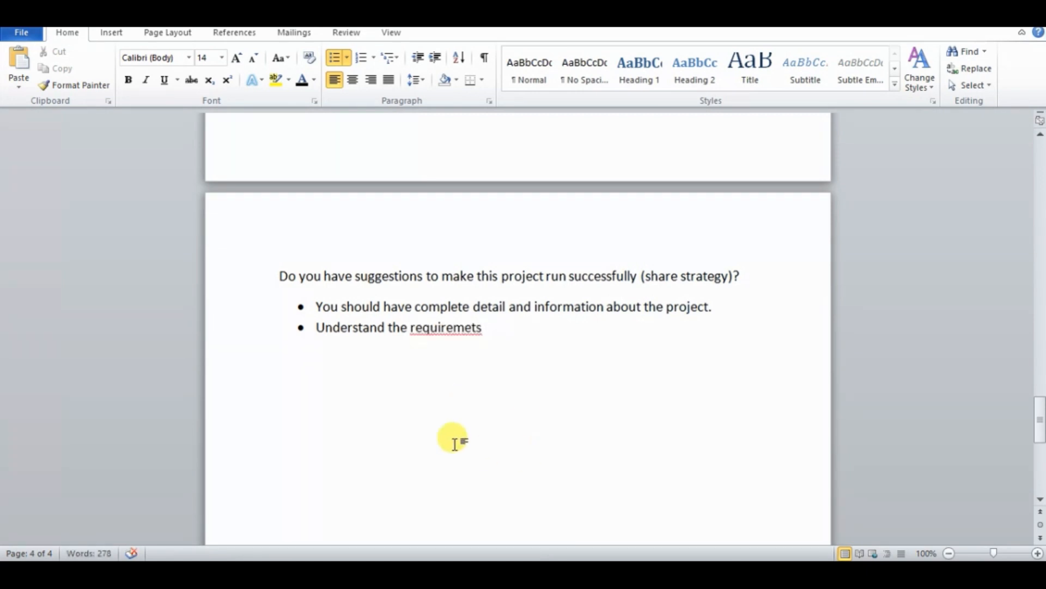
right_click(477, 327)
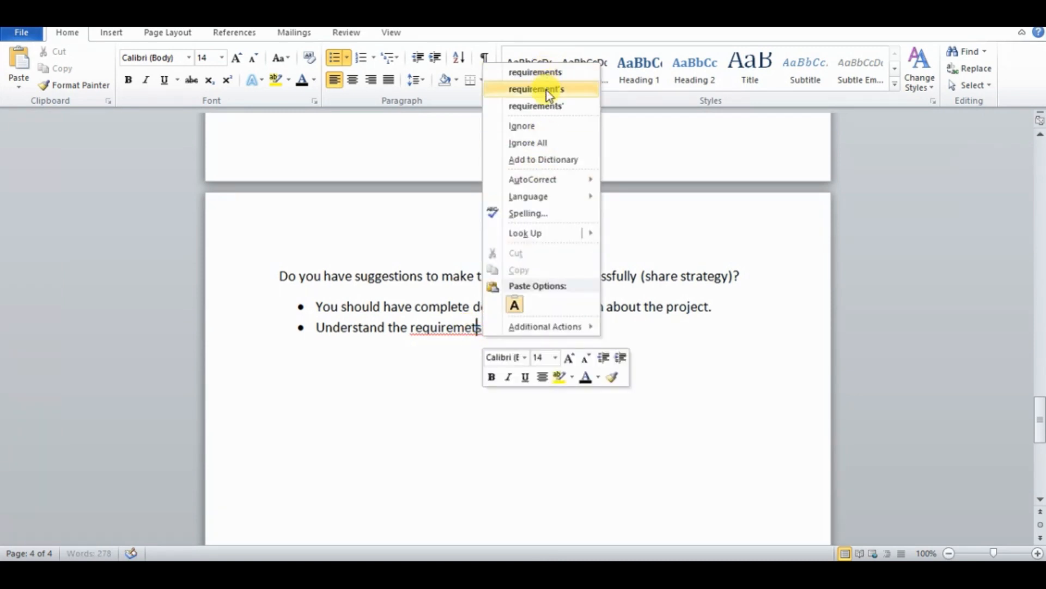
click(535, 71)
text(of)
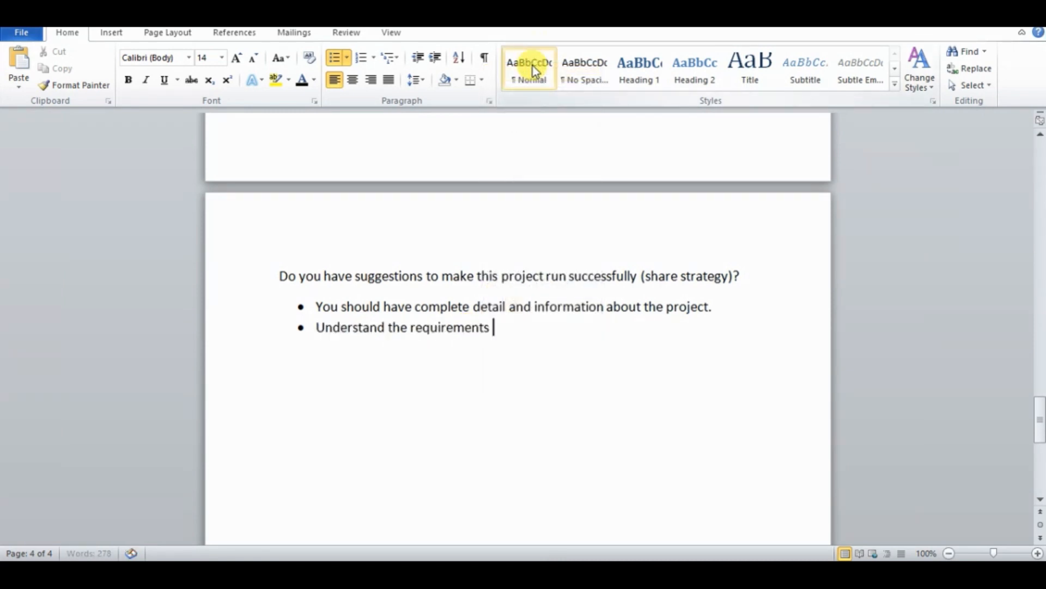
text( clients)
key(BackSpace)
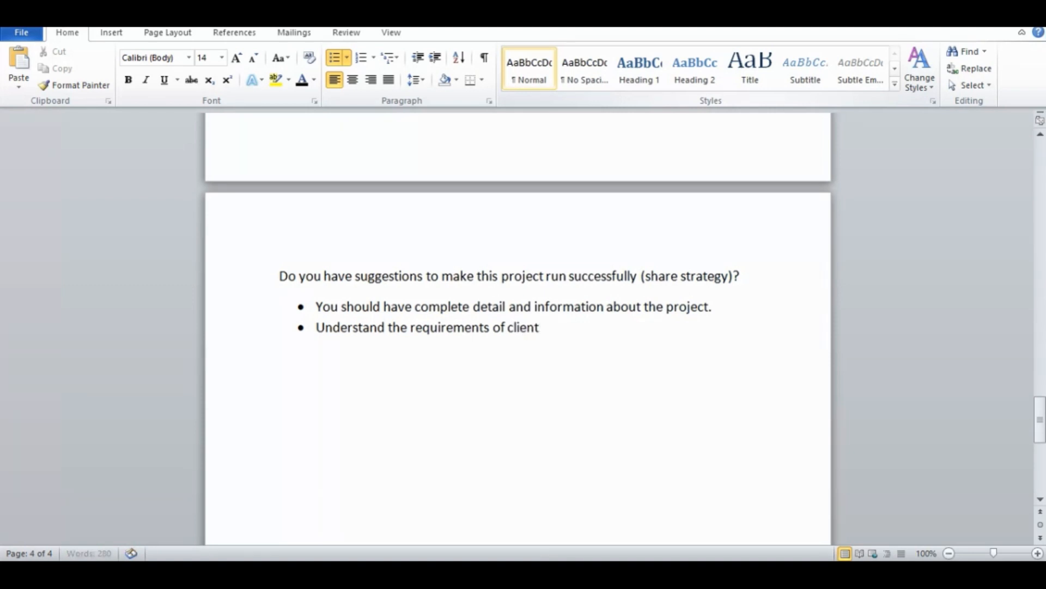
Add a third bullet, keep it left-aligned, and write "SET delivery time according to" with the spelling of "according" corrected
key(Return)
key(ctrl+r)
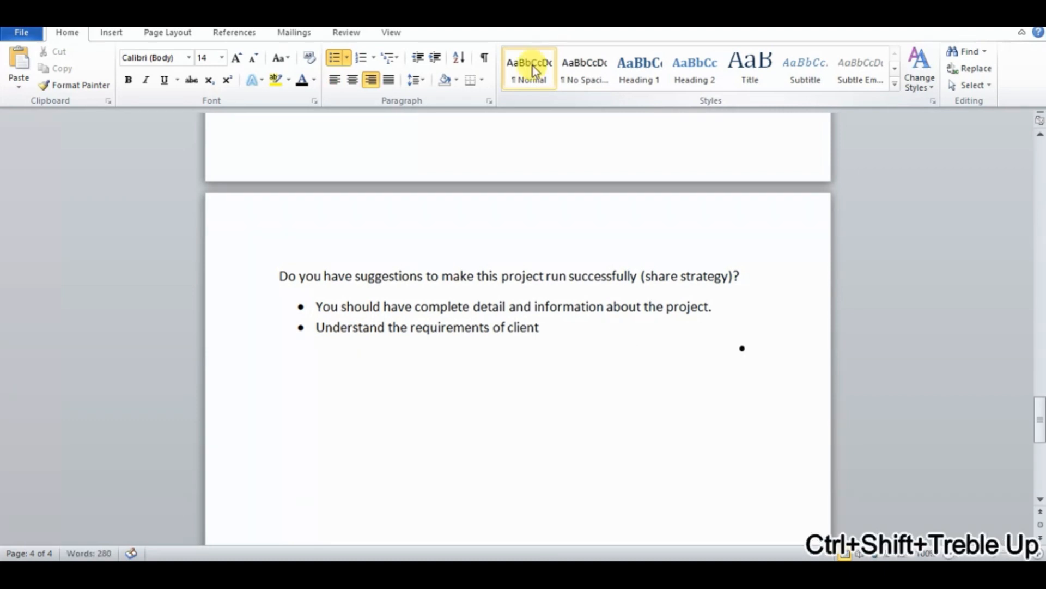
key(ctrl+l)
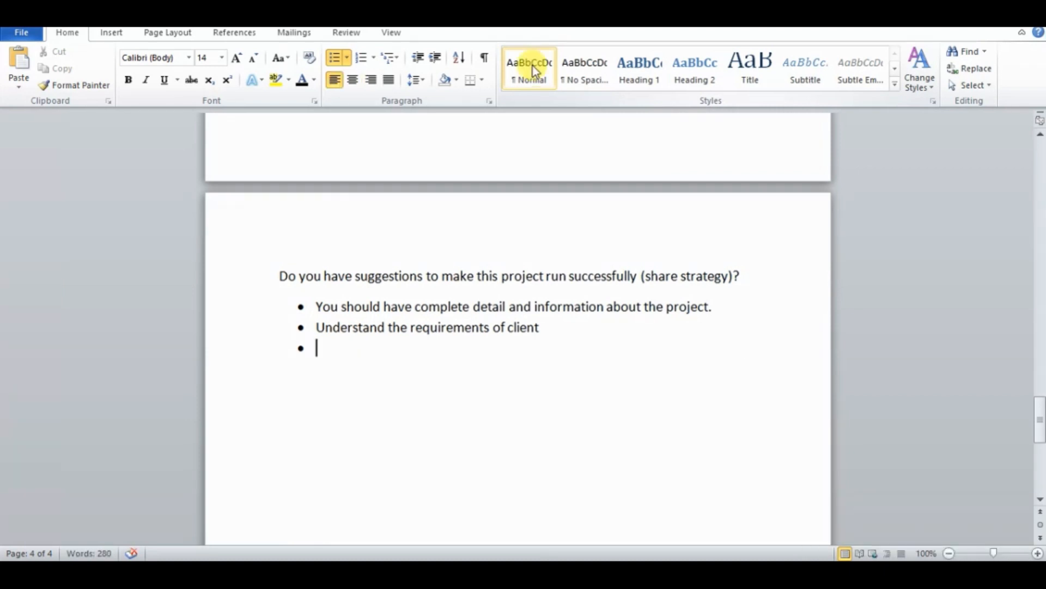
text(SET  delivery)
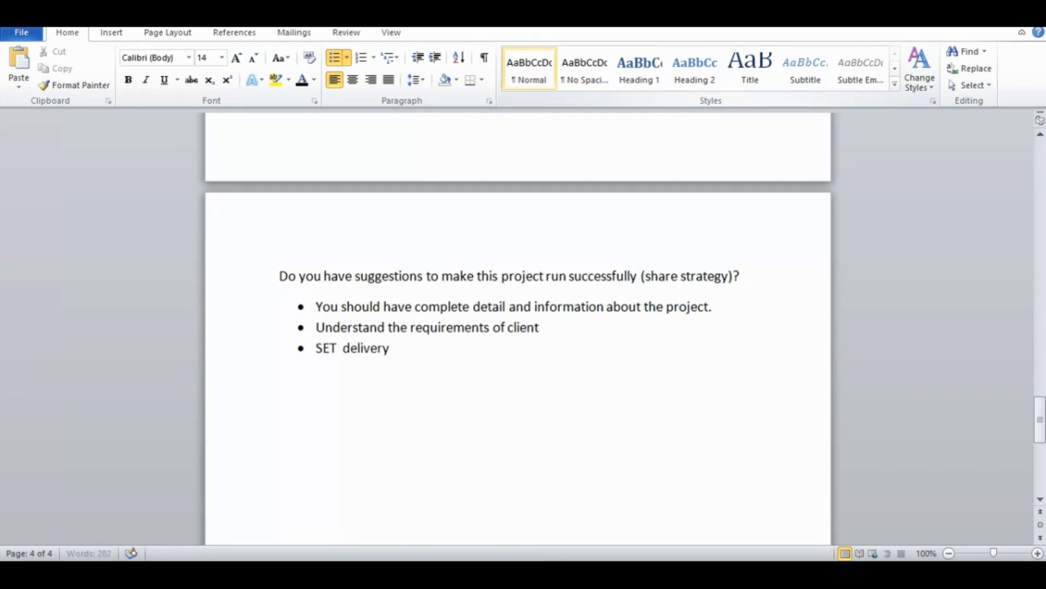
text( time accour)
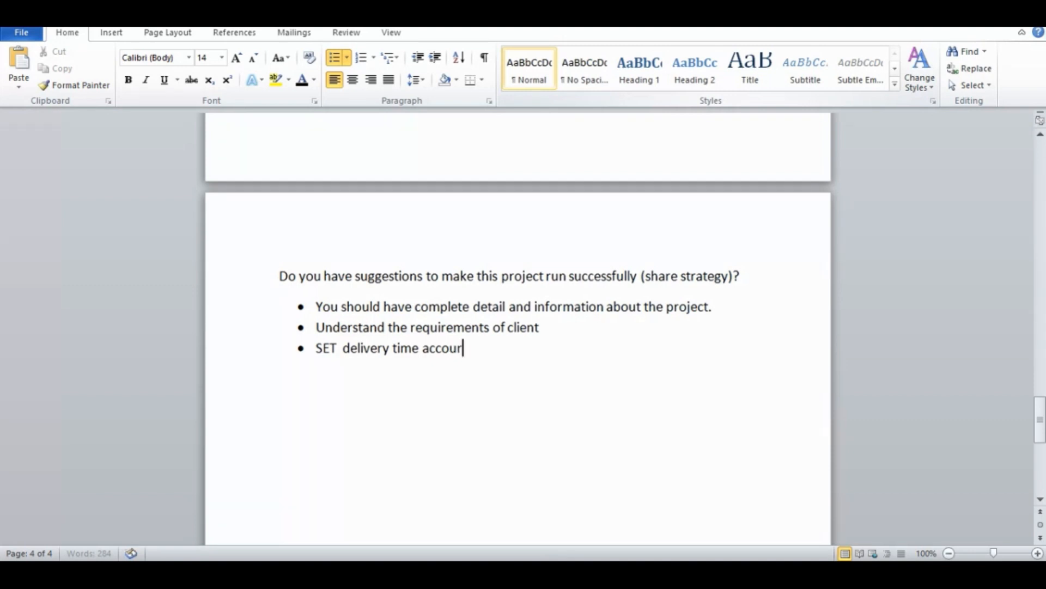
text(ding to)
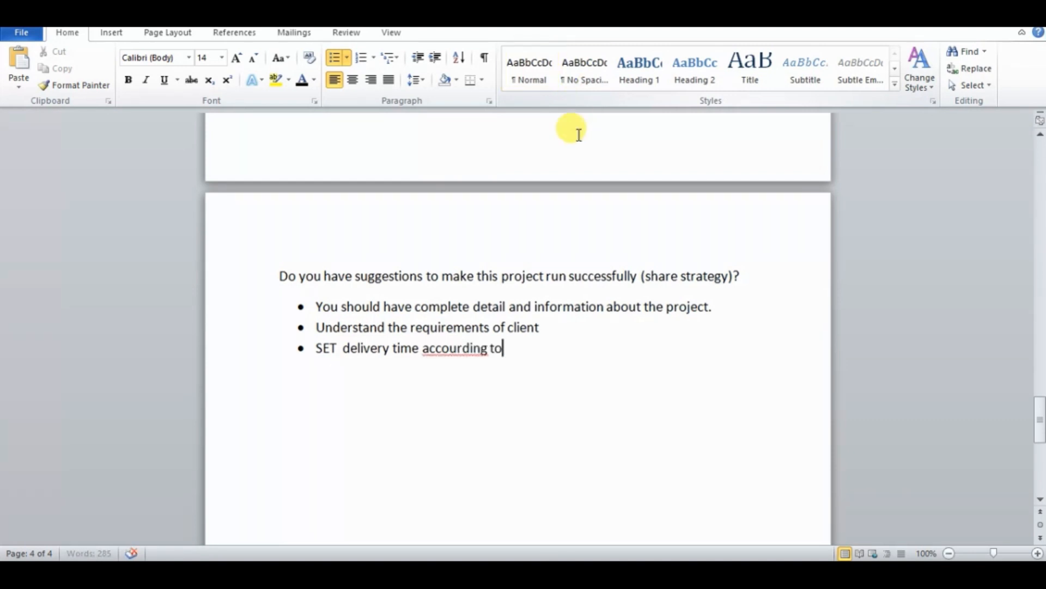
right_click(458, 349)
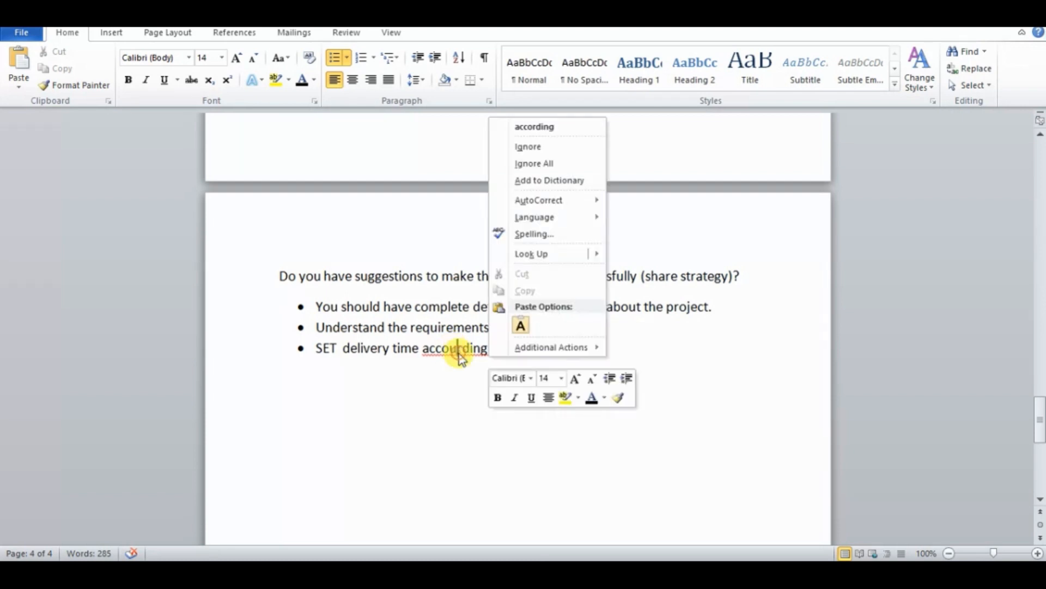
click(537, 127)
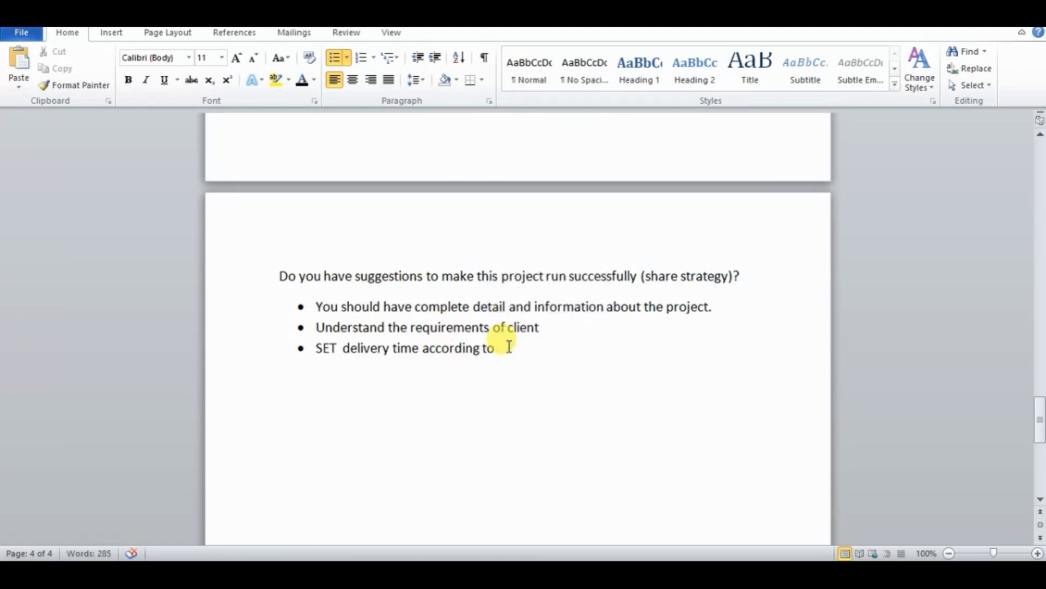
Remove "to" from the third bullet and continue it so it ends "accordingly if you are sure you can deliver in this duration"
key(BackSpace)
key(BackSpace)
key(BackSpace)
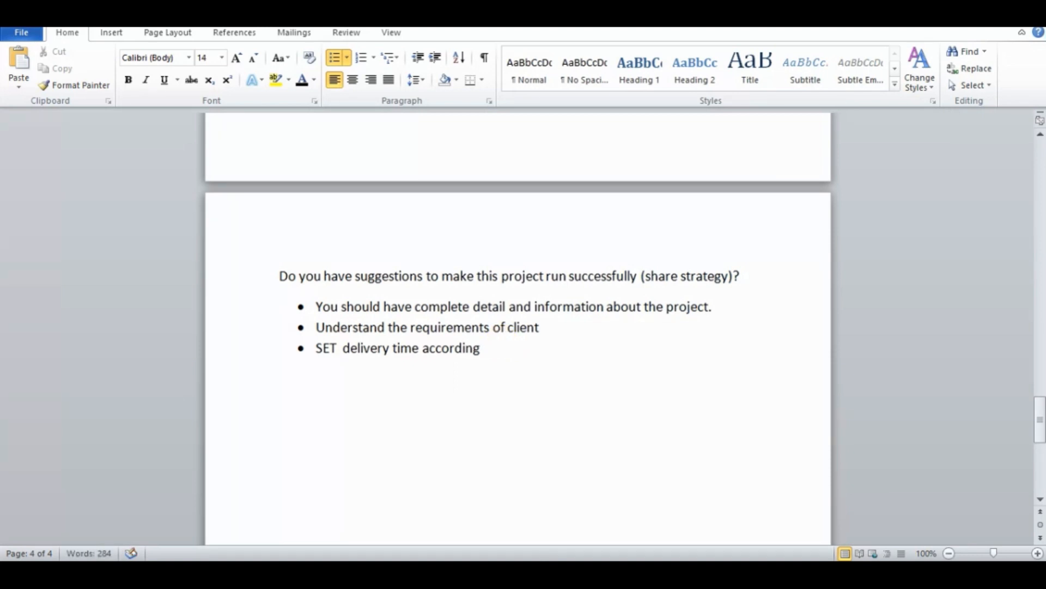
text(ly if you are s)
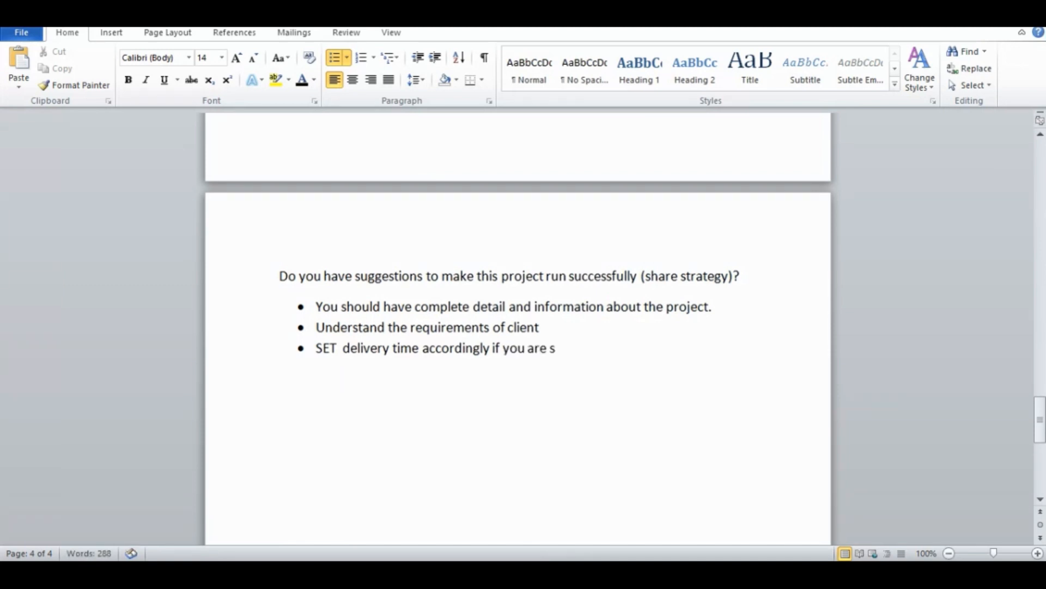
text(ure you can)
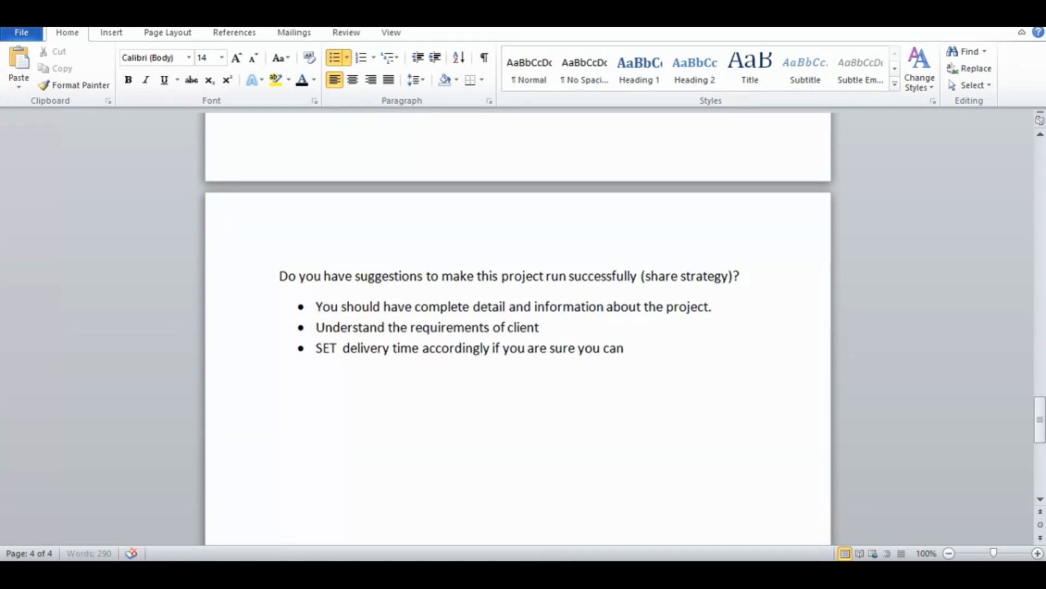
text( deliver in this dur)
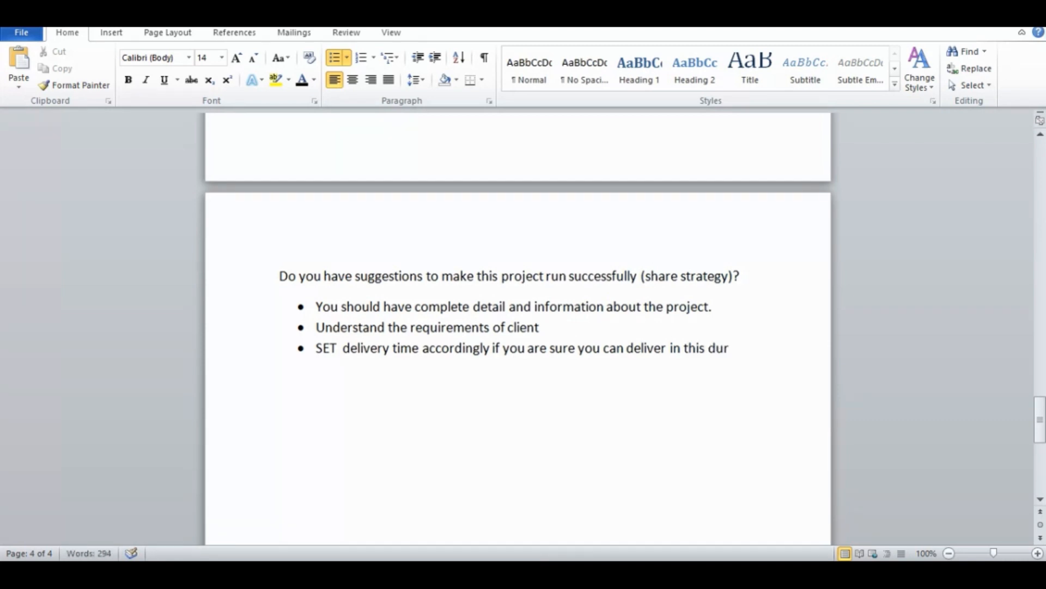
text(ation)
Begin a fourth bullet with the word "Constantly", correcting its spelling
key(Return)
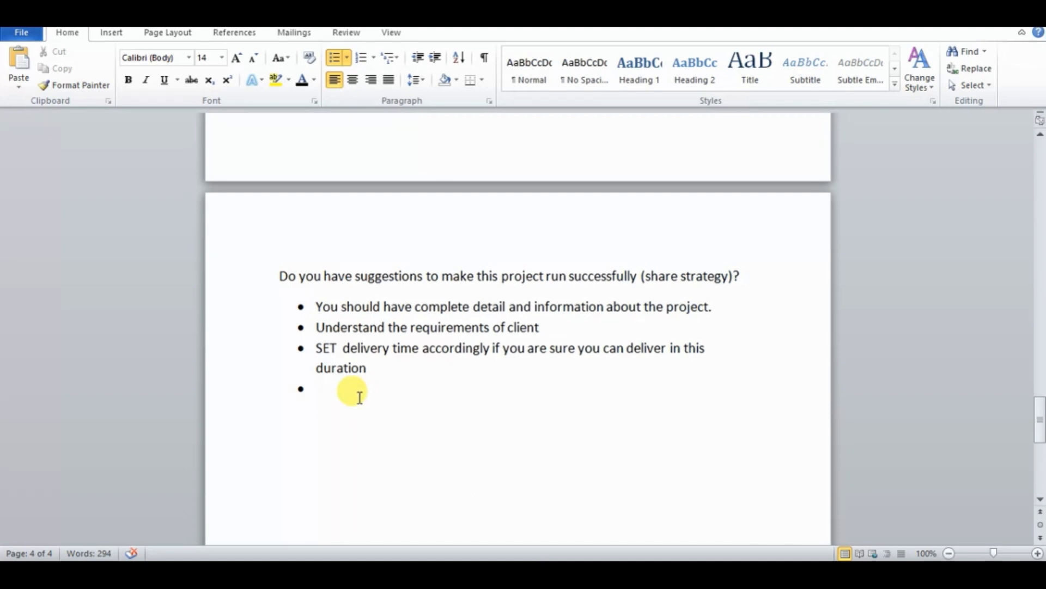
text(Cons)
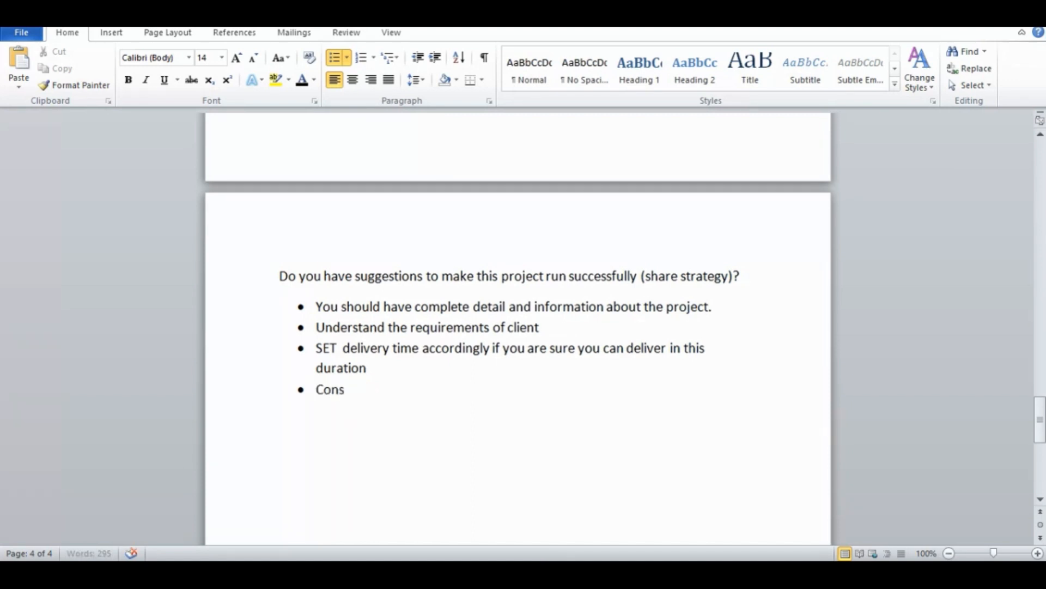
text(tanly)
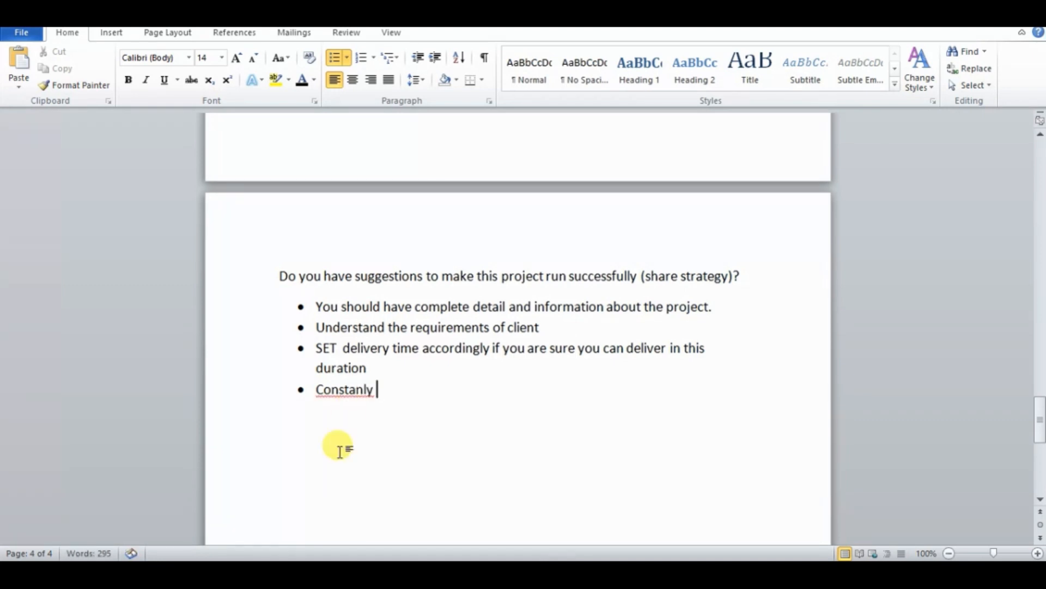
right_click(365, 391)
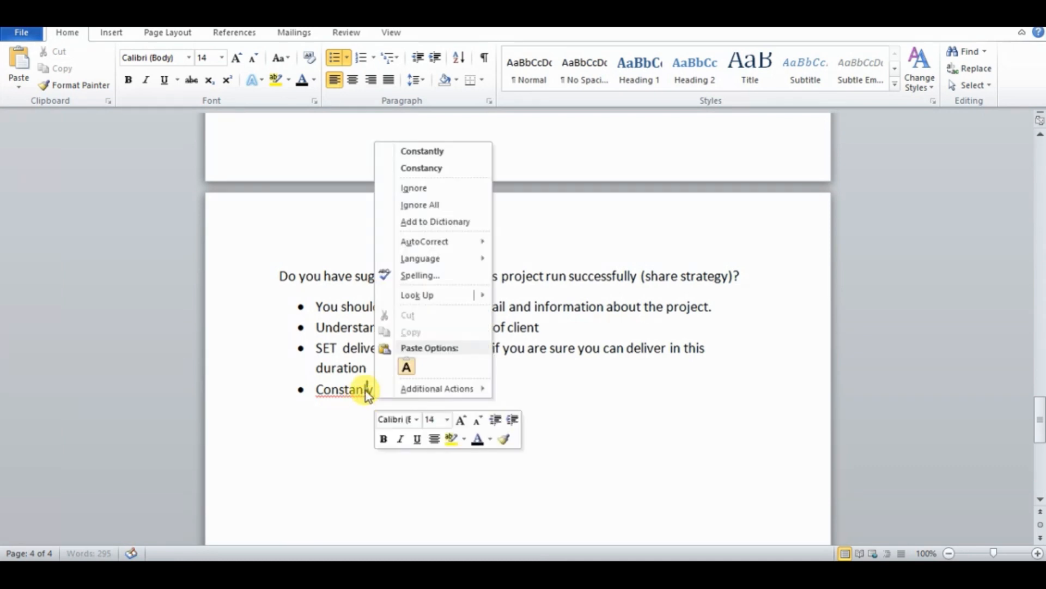
click(434, 146)
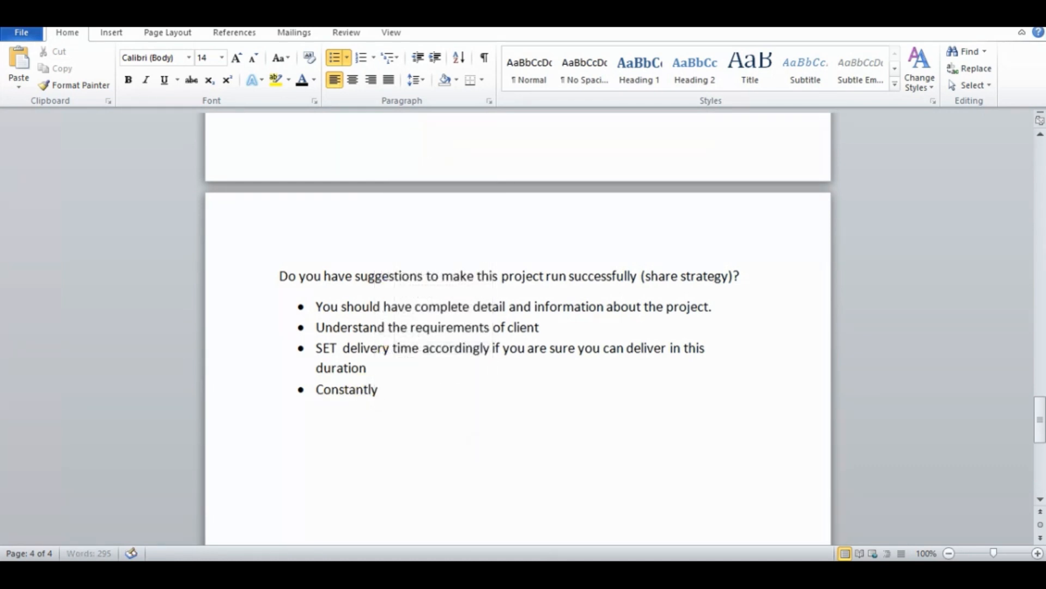
Complete the fourth bullet with "asked the any required information from client" after "Constantly"
text(asked the )
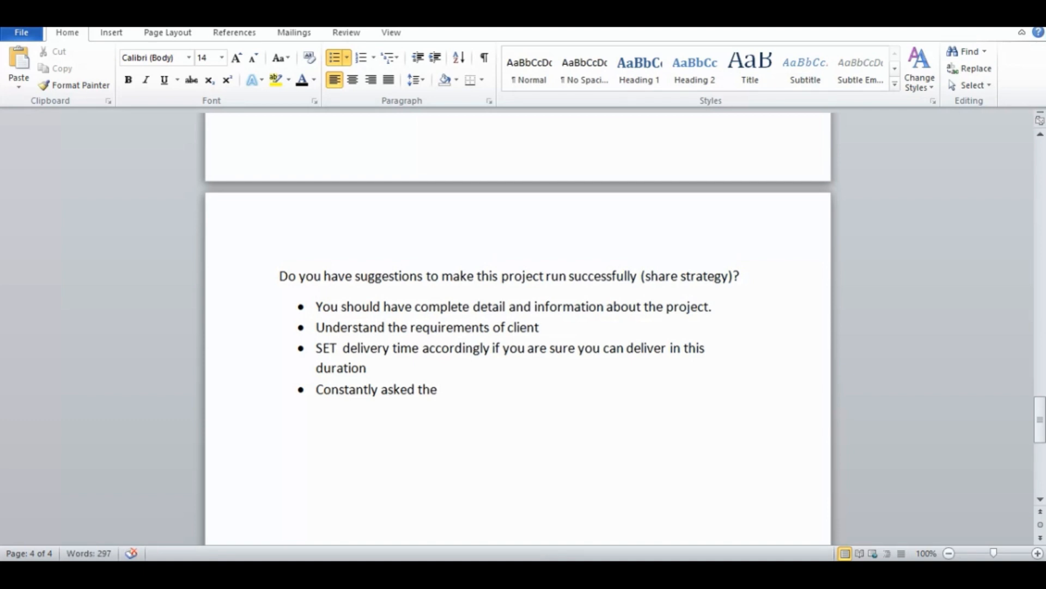
text(any required )
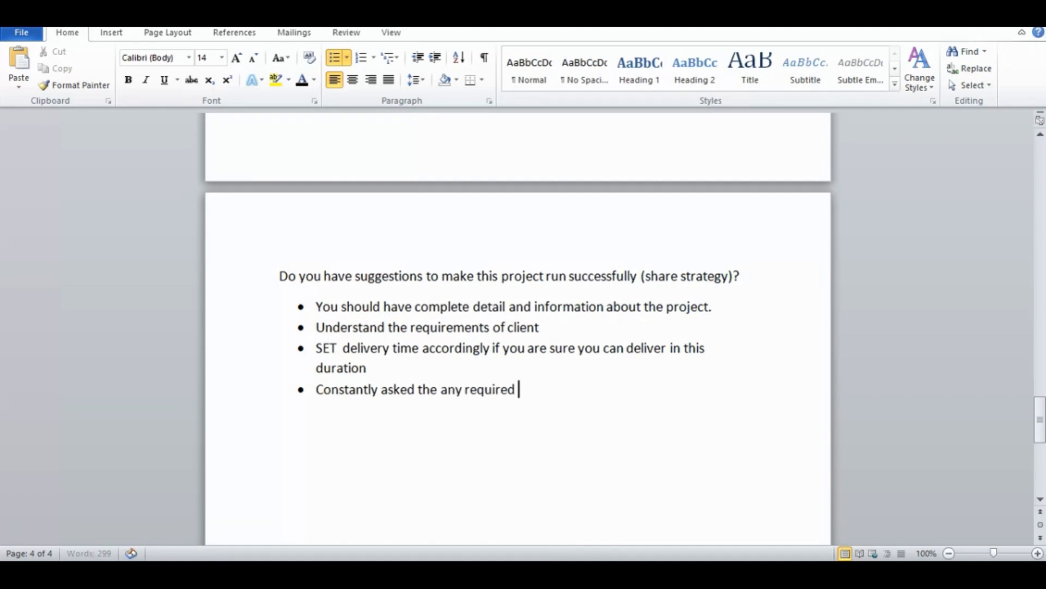
text(i)
text(nformat)
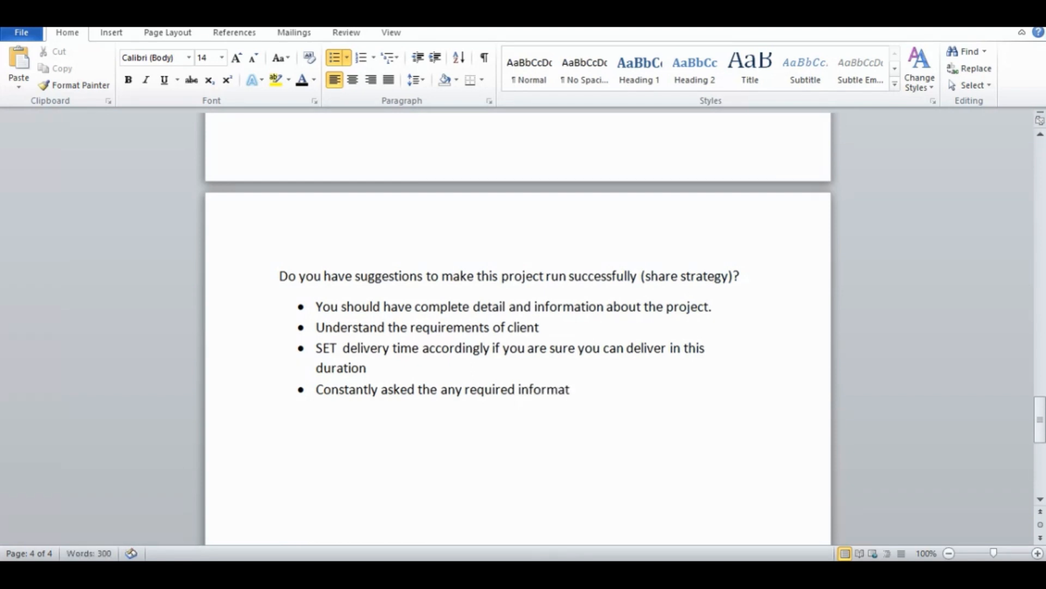
text(ion ffrom cl)
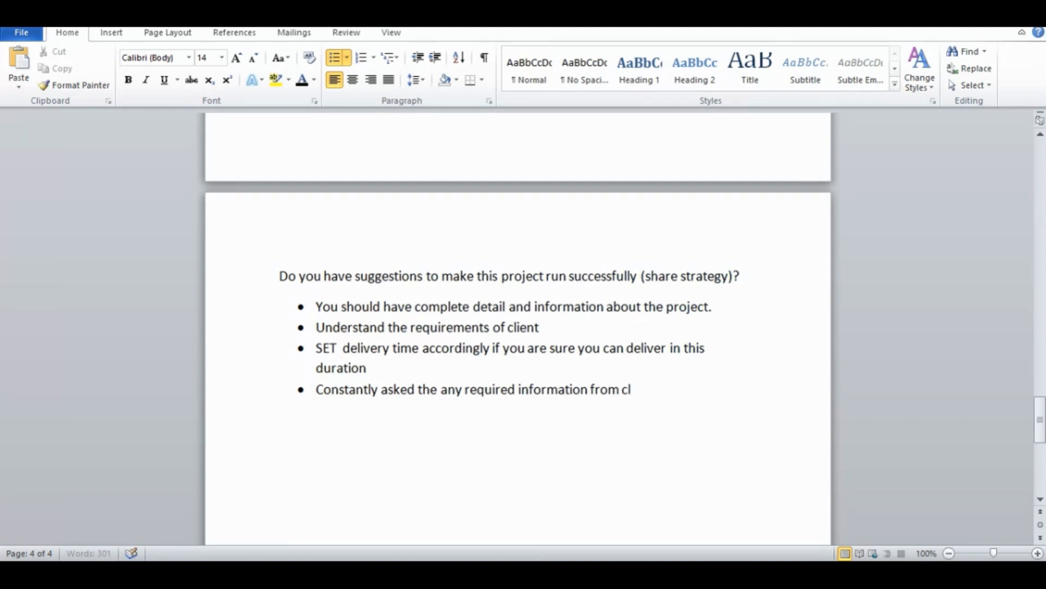
text(ient)
Add a fifth bullet reading "Give Him progress report"
key(Return)
text(G)
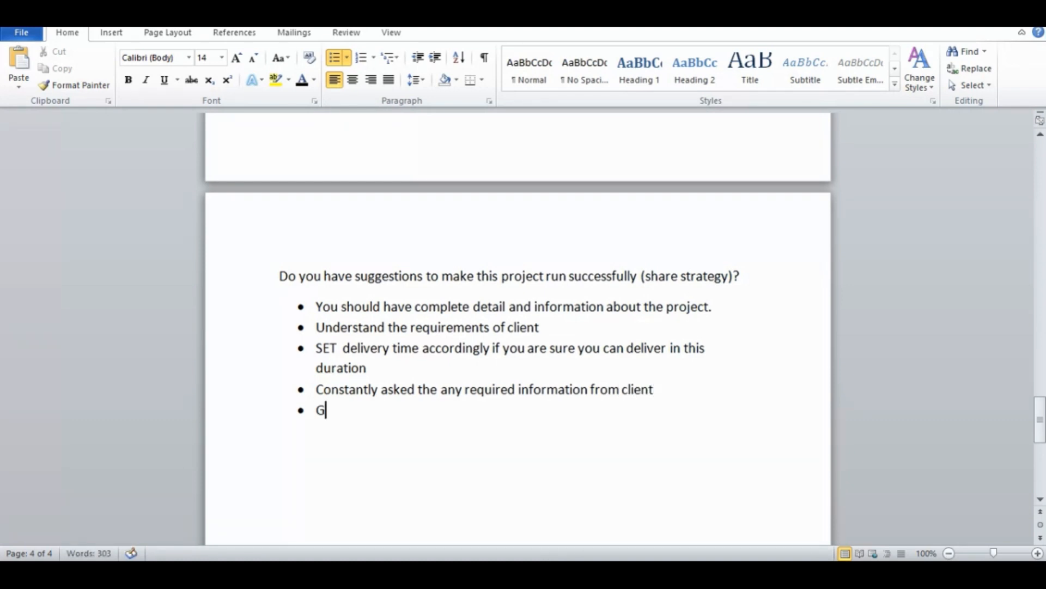
text(ive Him )
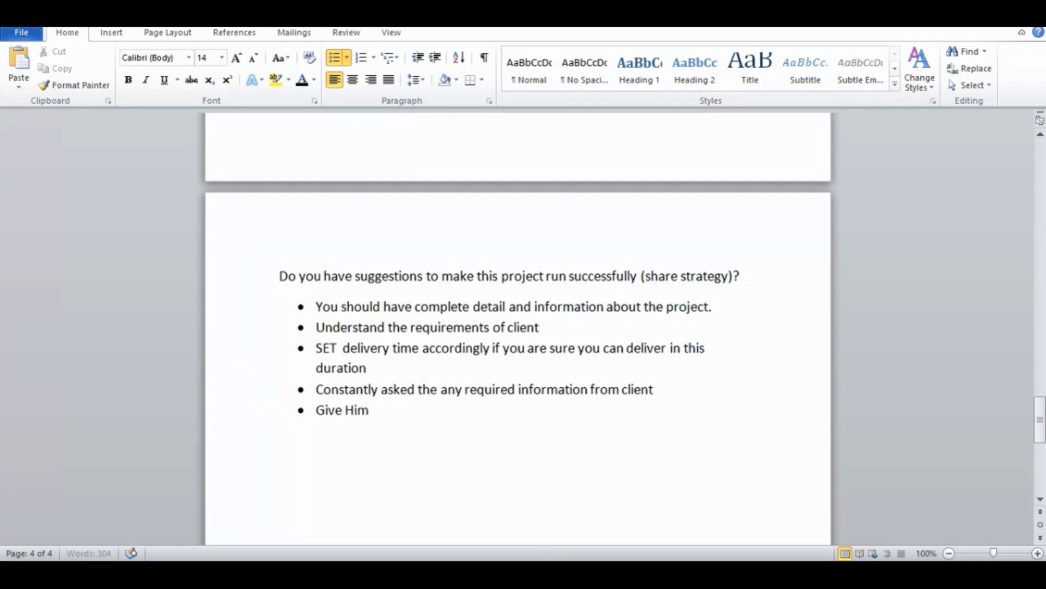
text(progress re)
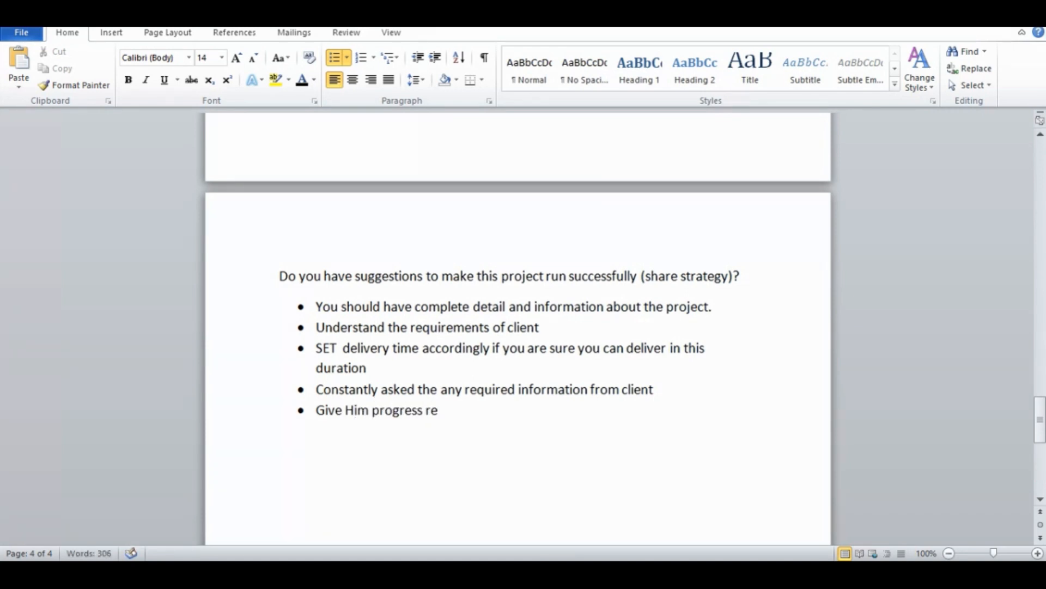
text(port)
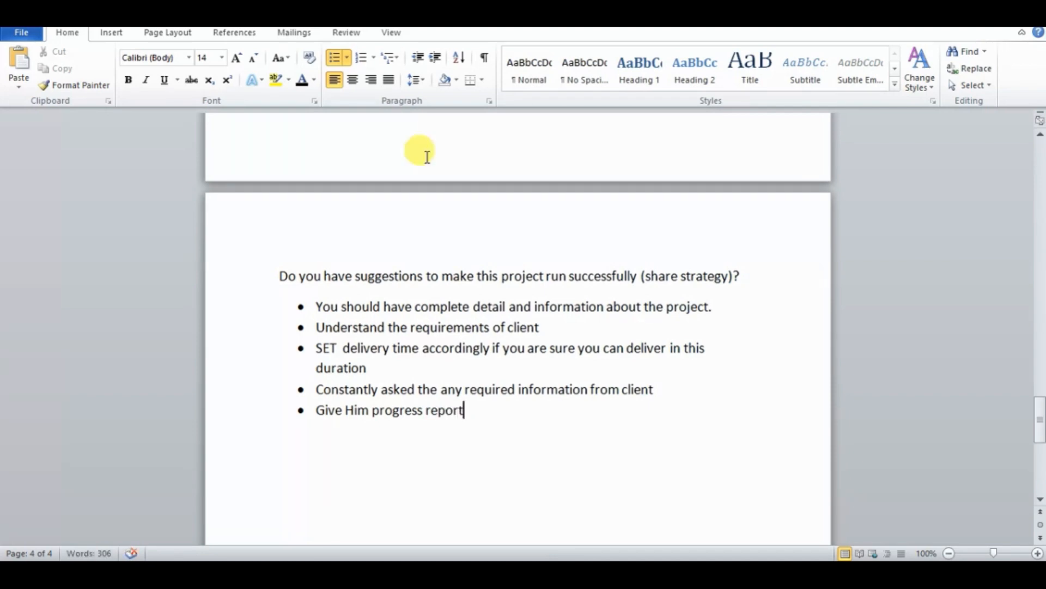
Save the finished document to the Desktop as a Word Document named "Hands on 4 Freelancing"
drag(1040, 420, 1039, 444)
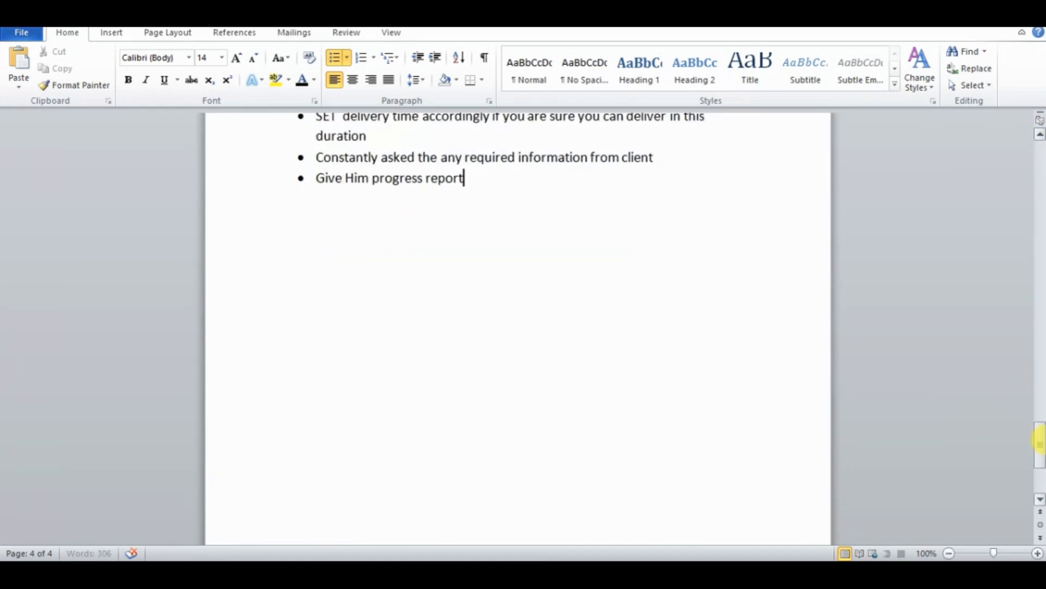
click(23, 34)
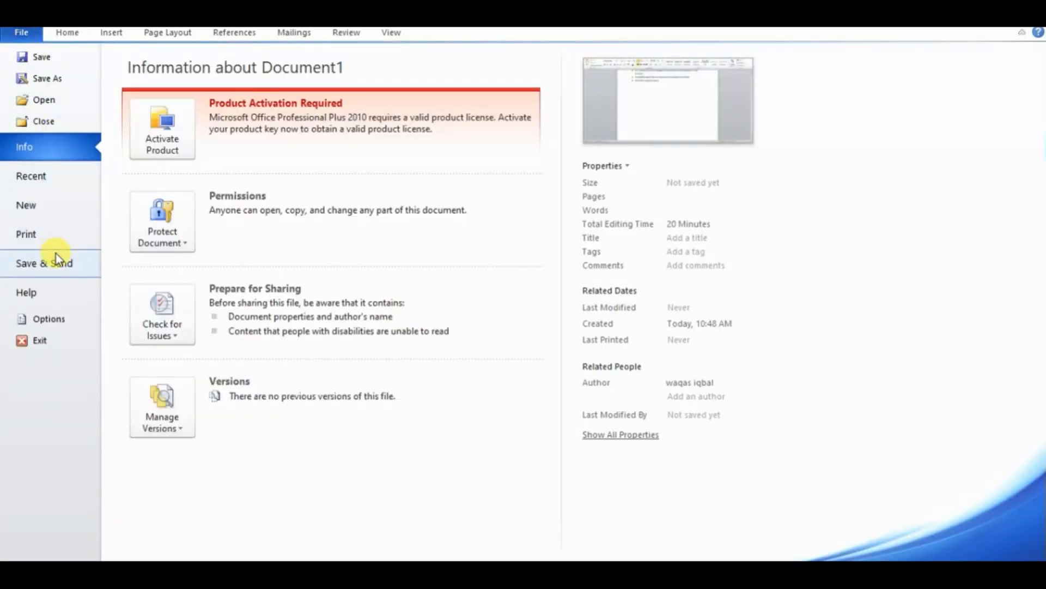
click(51, 74)
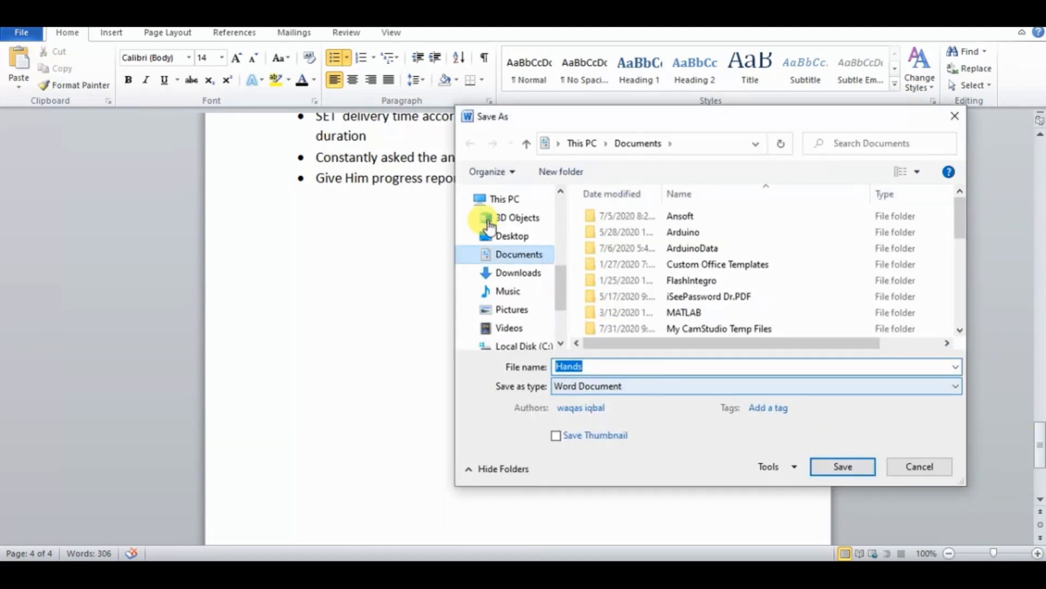
click(515, 231)
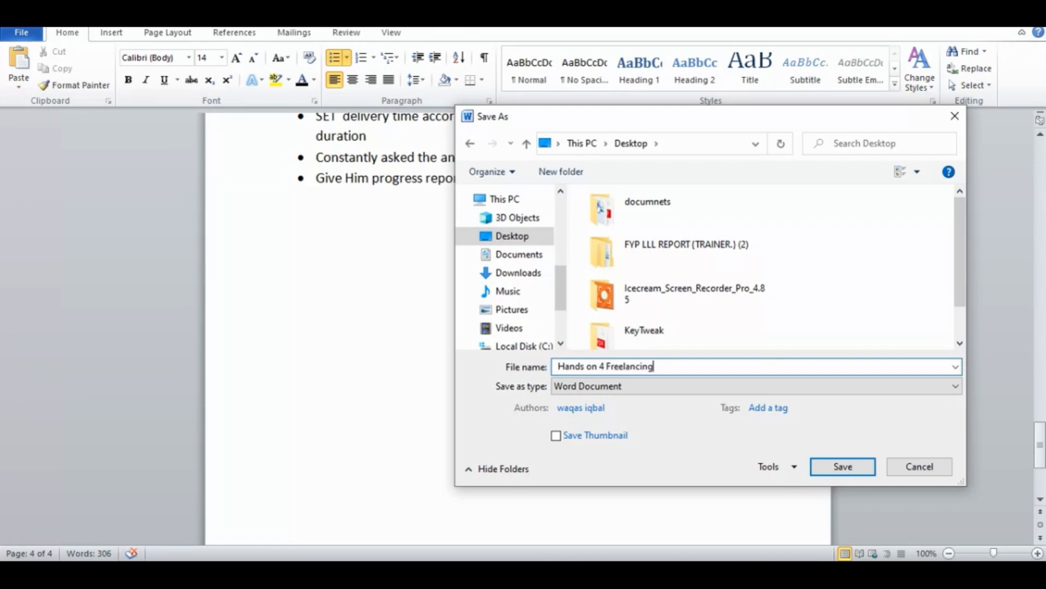
click(843, 466)
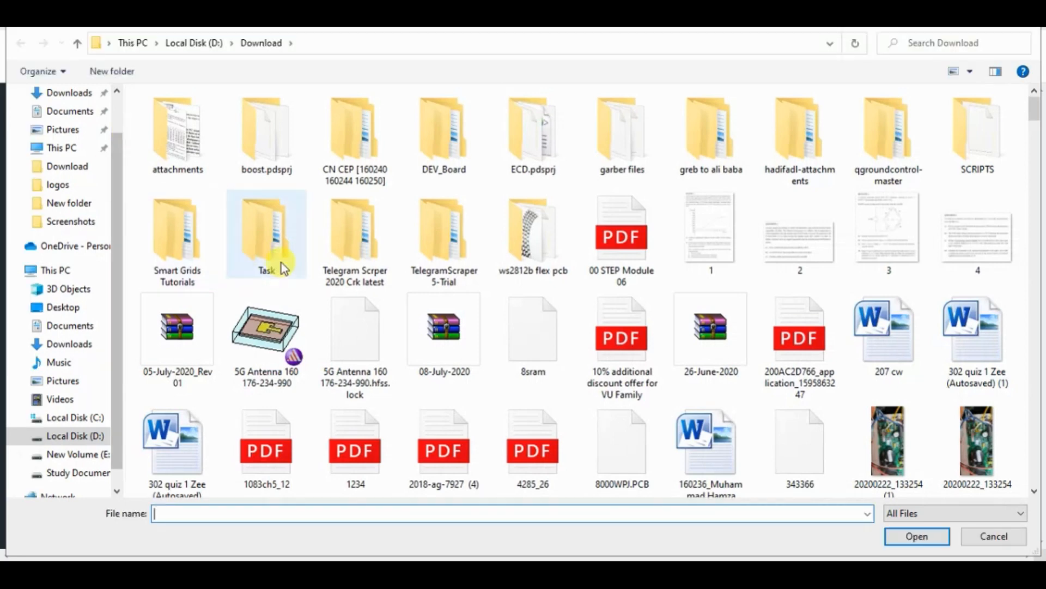
In the DigiSkills Learning Management System, choose "Hands on 4 Freelancing" from the Desktop as the exercise file and submit it
click(73, 312)
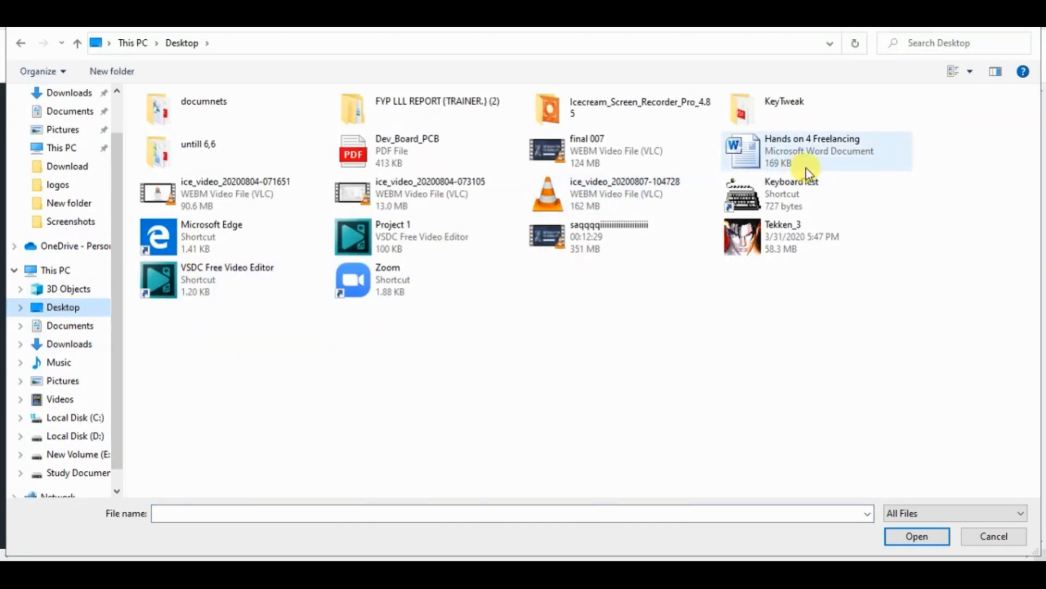
double_click(807, 170)
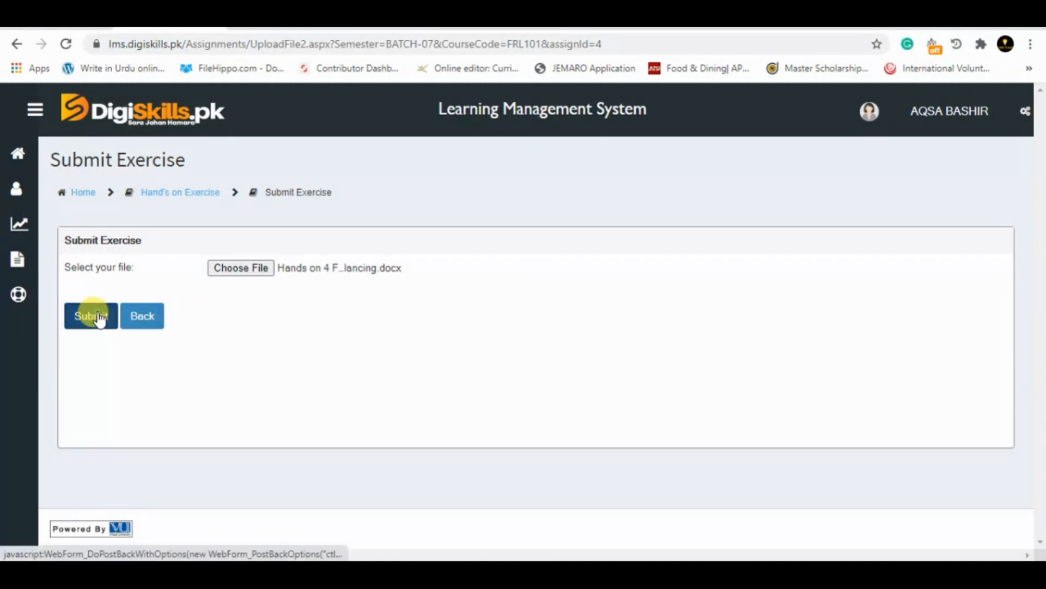
click(99, 319)
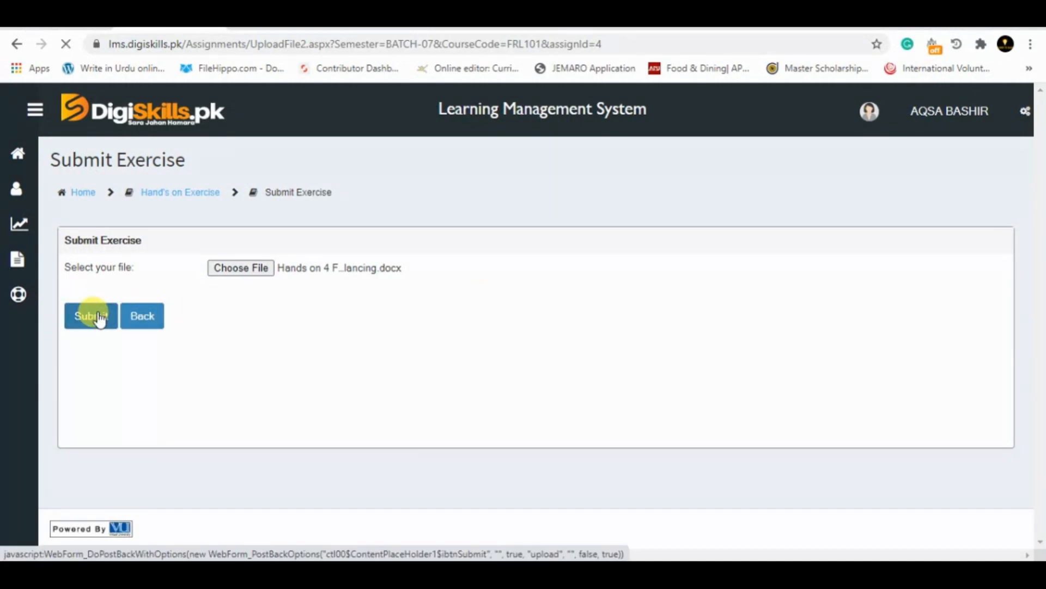